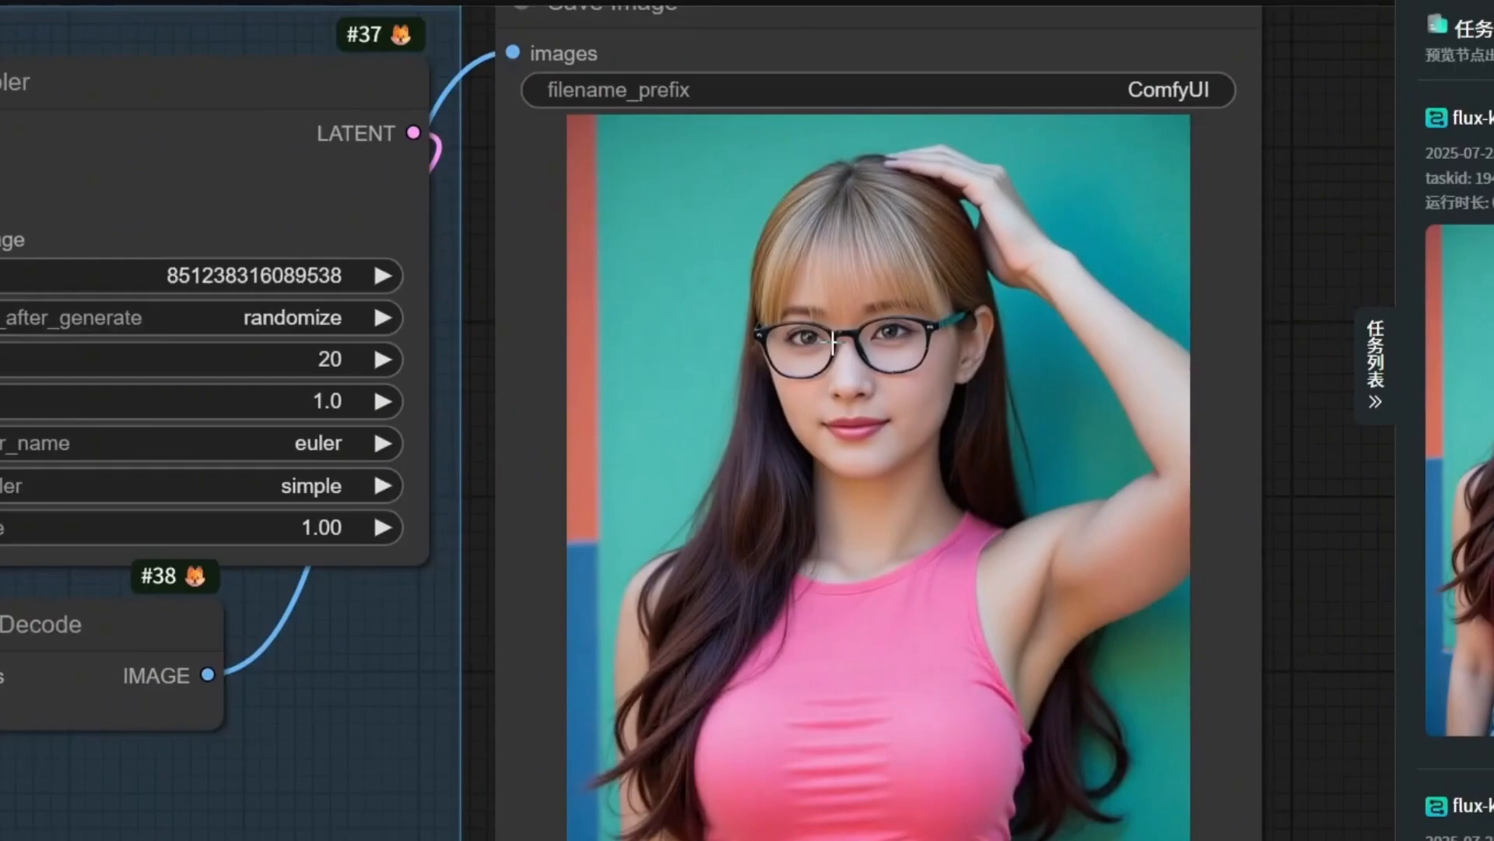
Upload a new body photo of a seated woman in a pink puff-sleeve dress to the first Load Image node
scroll(250, 128, "up", 3)
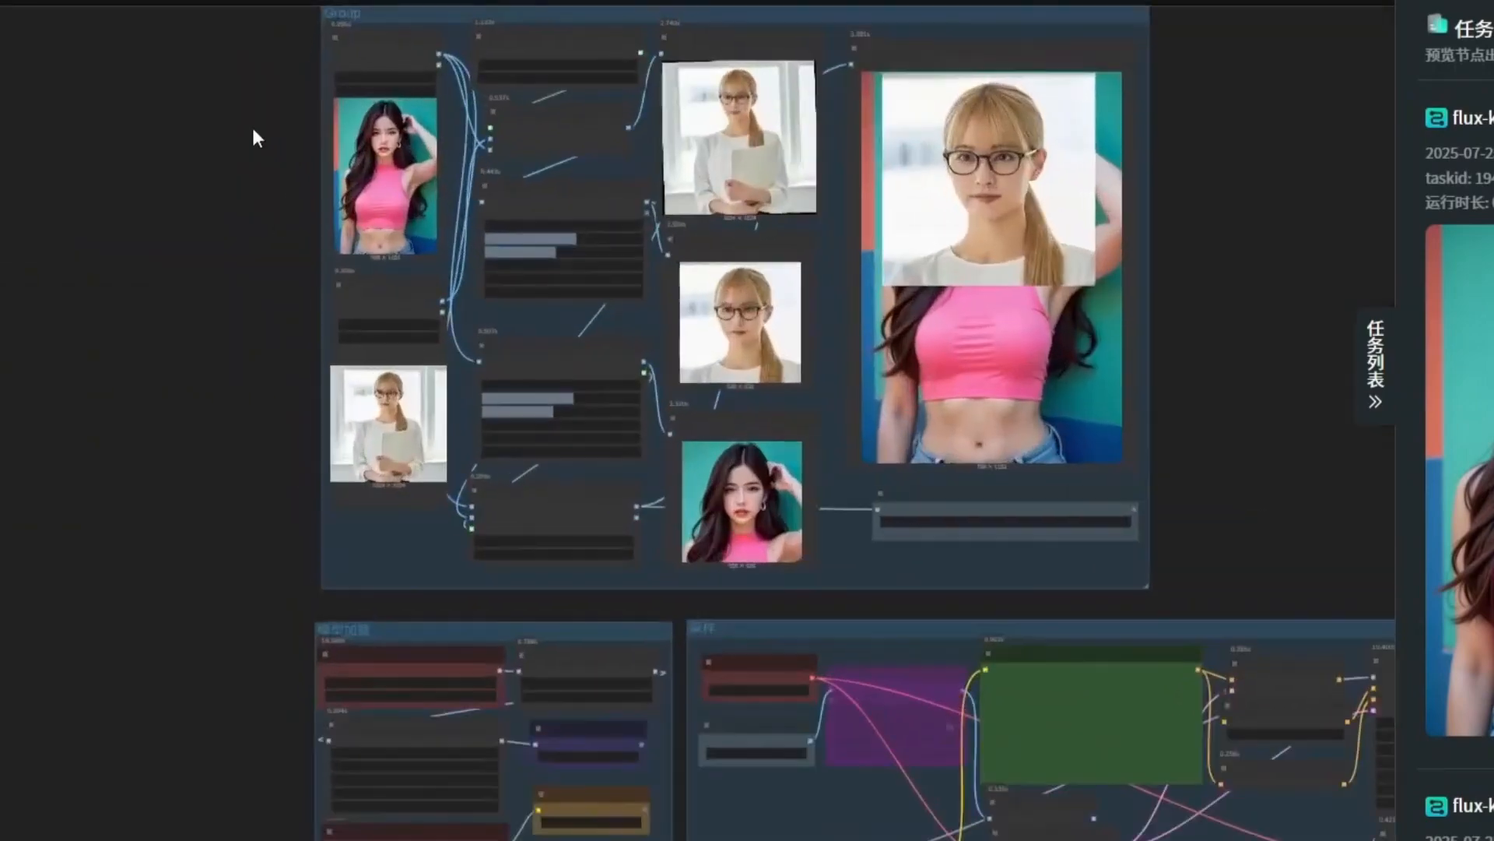
left_click_drag(230, 142, 224, 260)
scroll(296, 232, "up", 6)
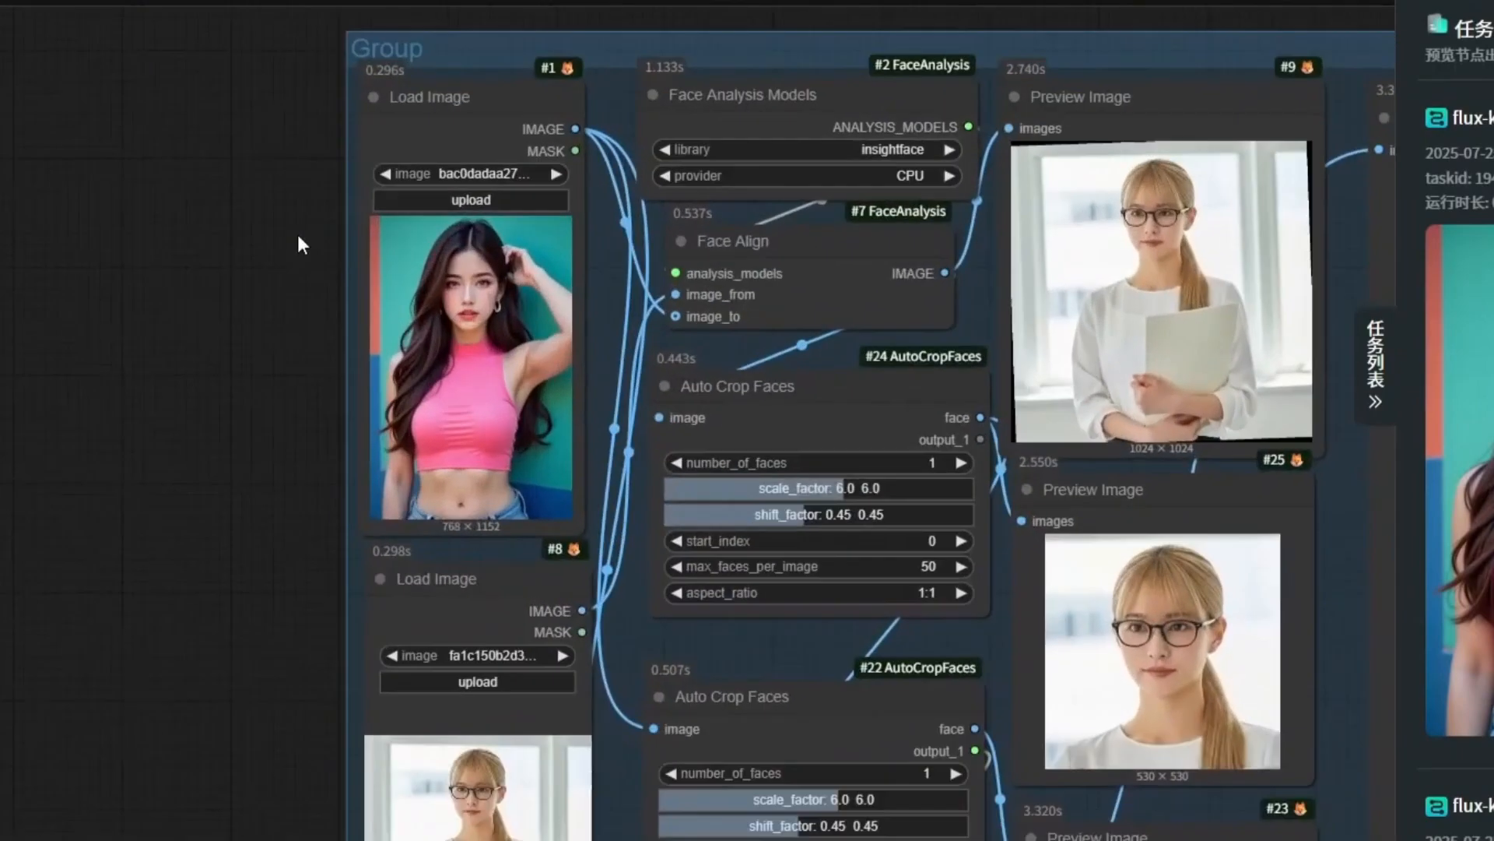
left_click(449, 191)
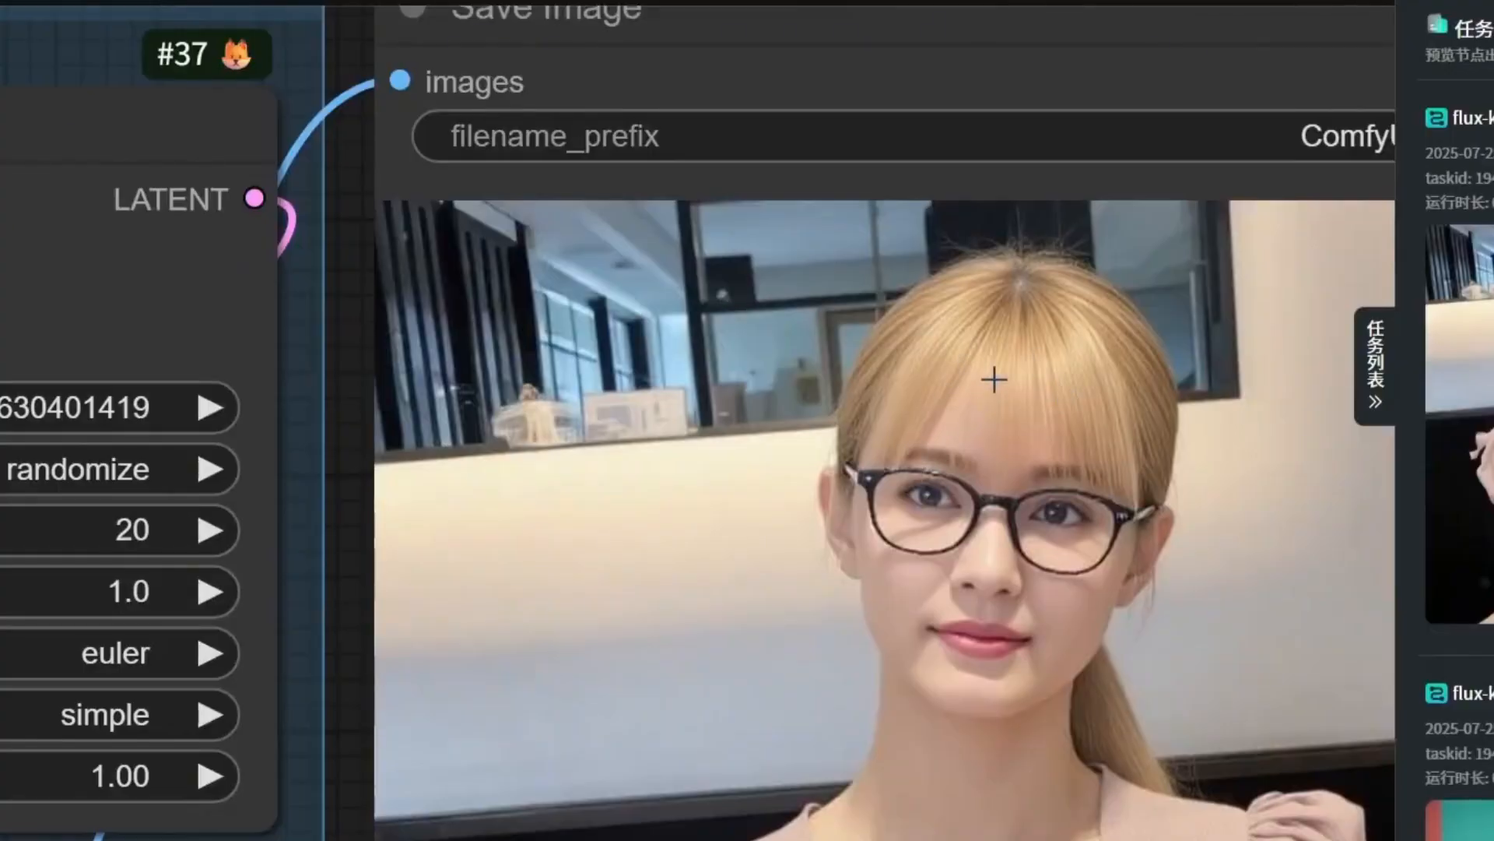
Examine the head-swap result for the seated woman, and compare the red-dress source photo with its saved result
scroll(998, 377, "down", 20)
left_click_drag(854, 117, 954, 297)
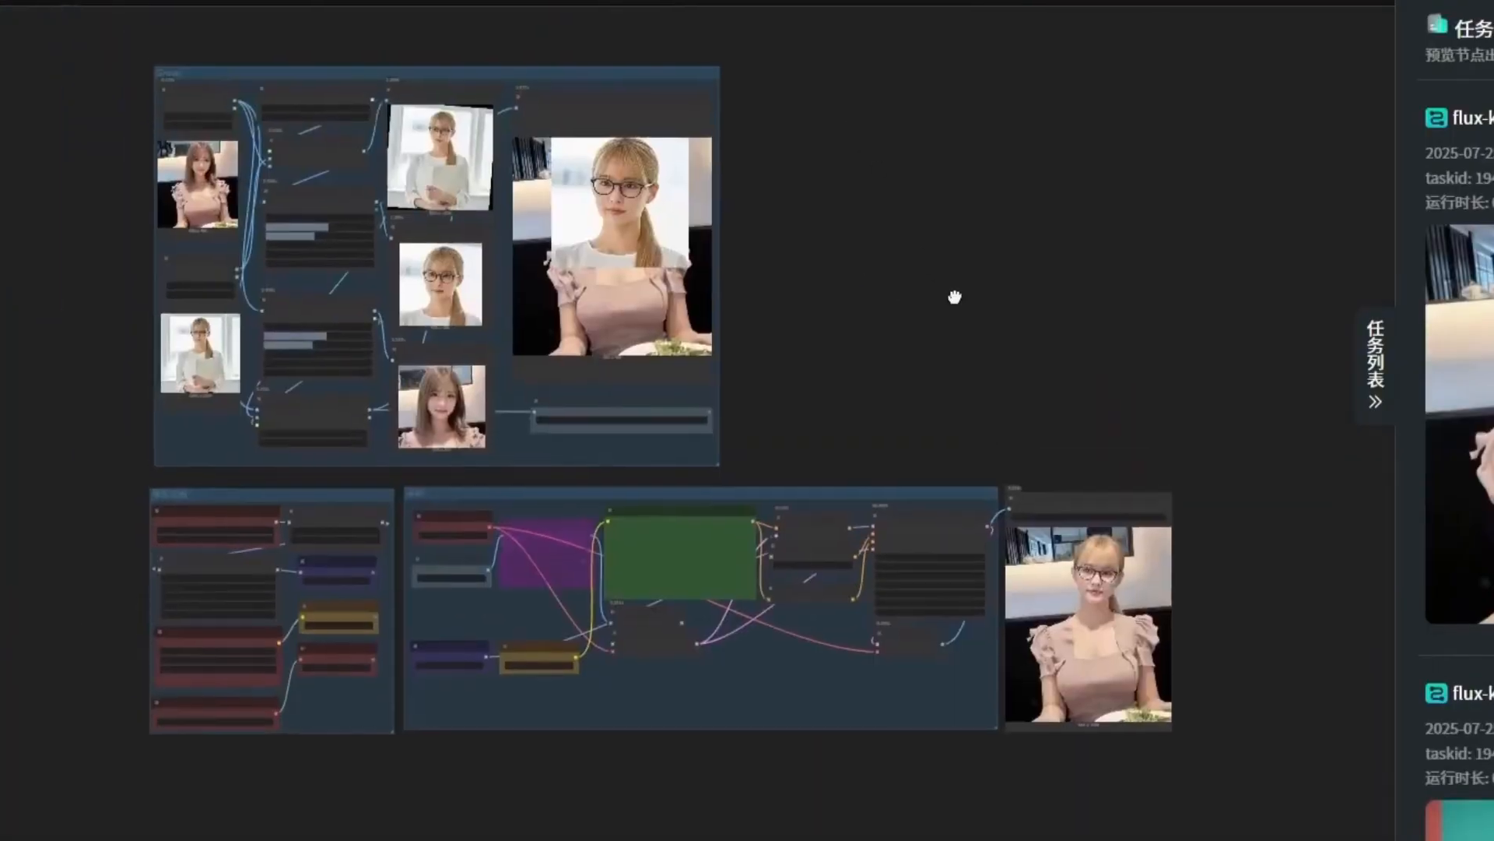
scroll(113, 106, "up", 5)
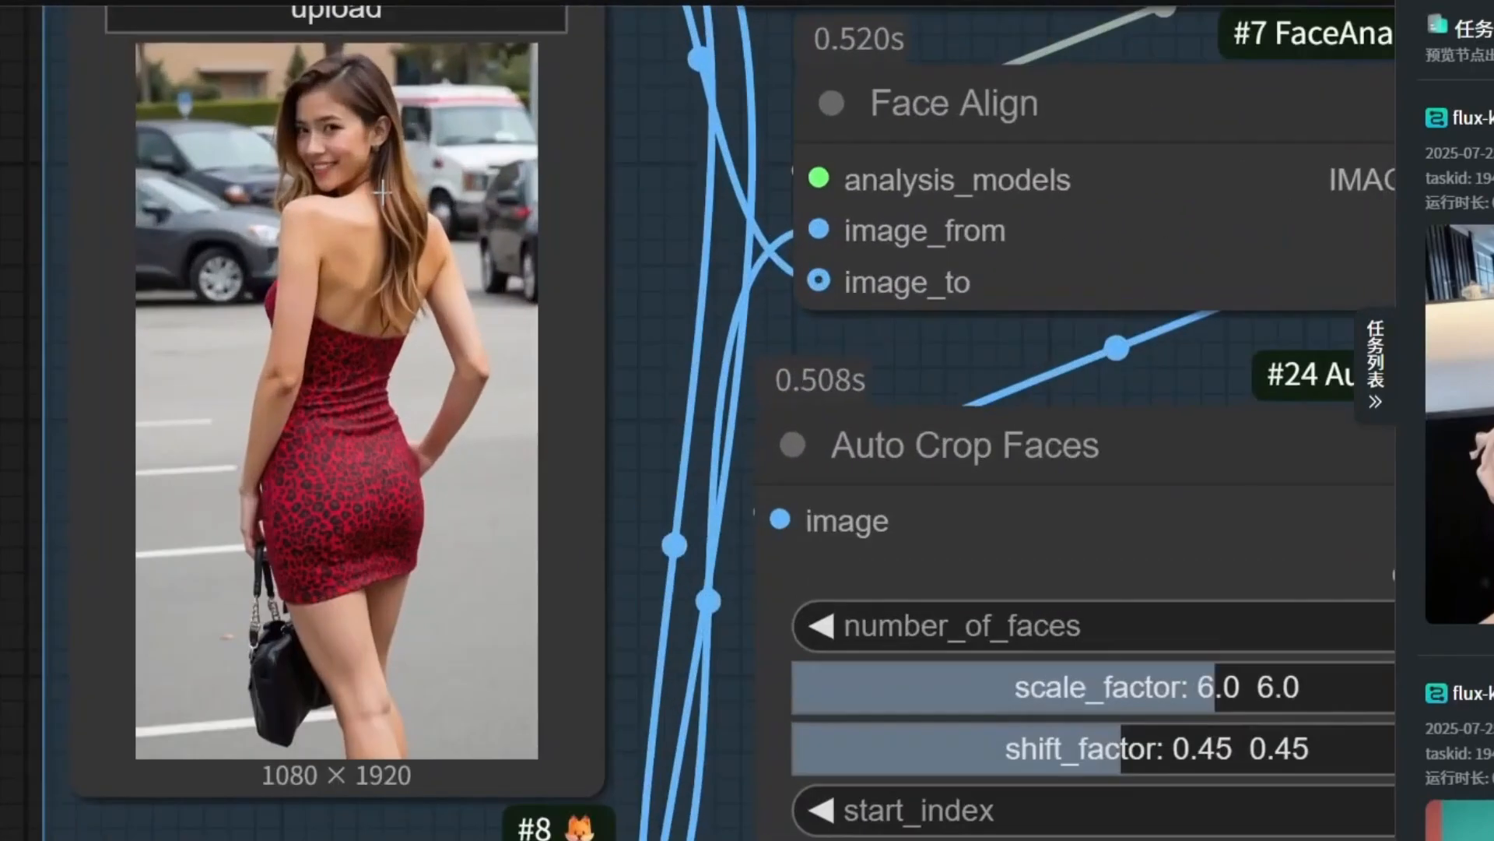
scroll(299, 173, "down", 8)
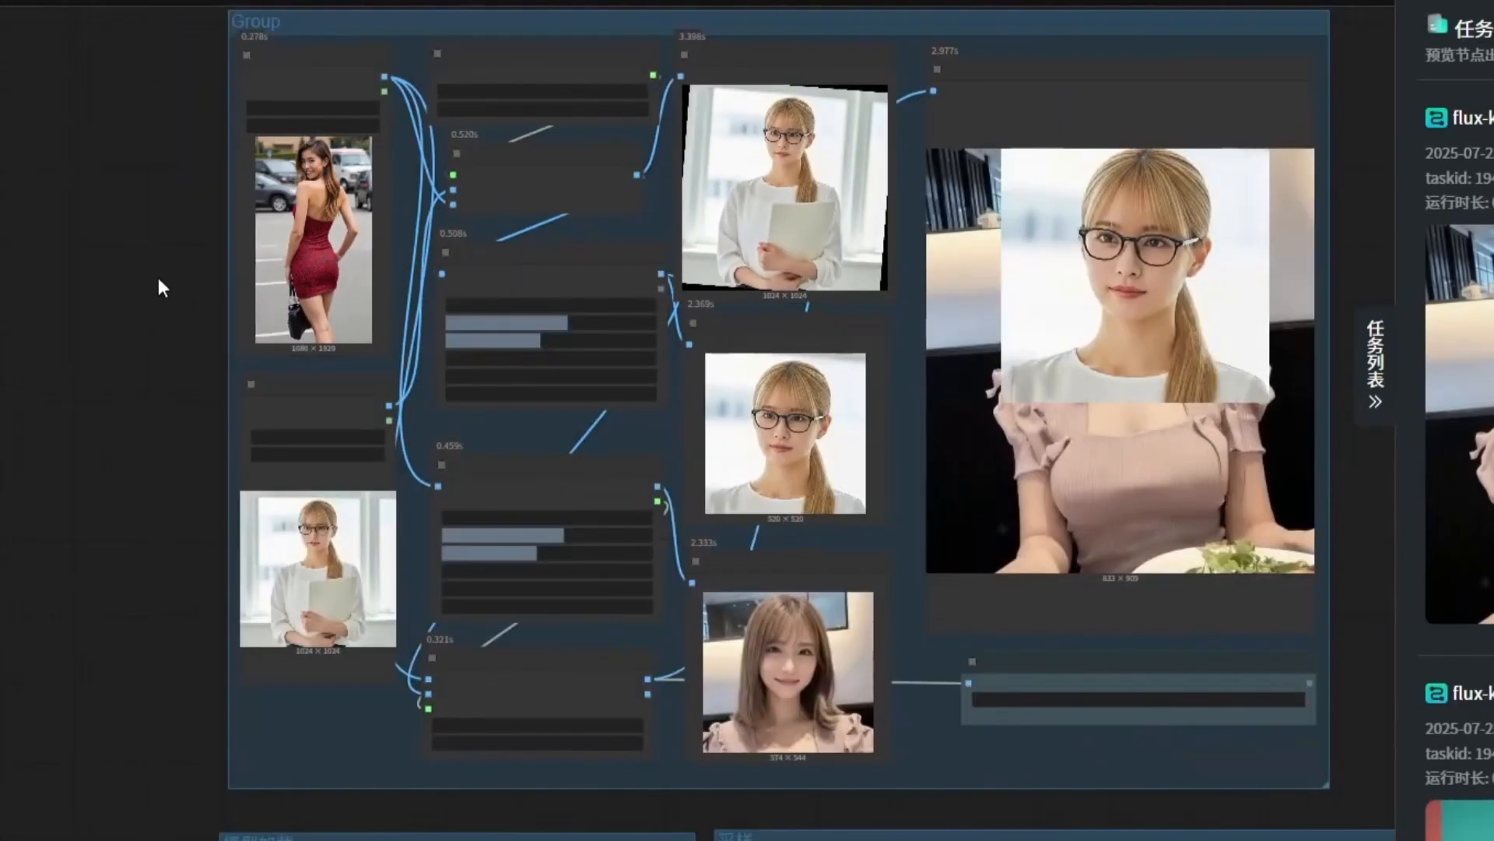
left_click_drag(159, 288, 251, 316)
scroll(34, 249, "down", 8)
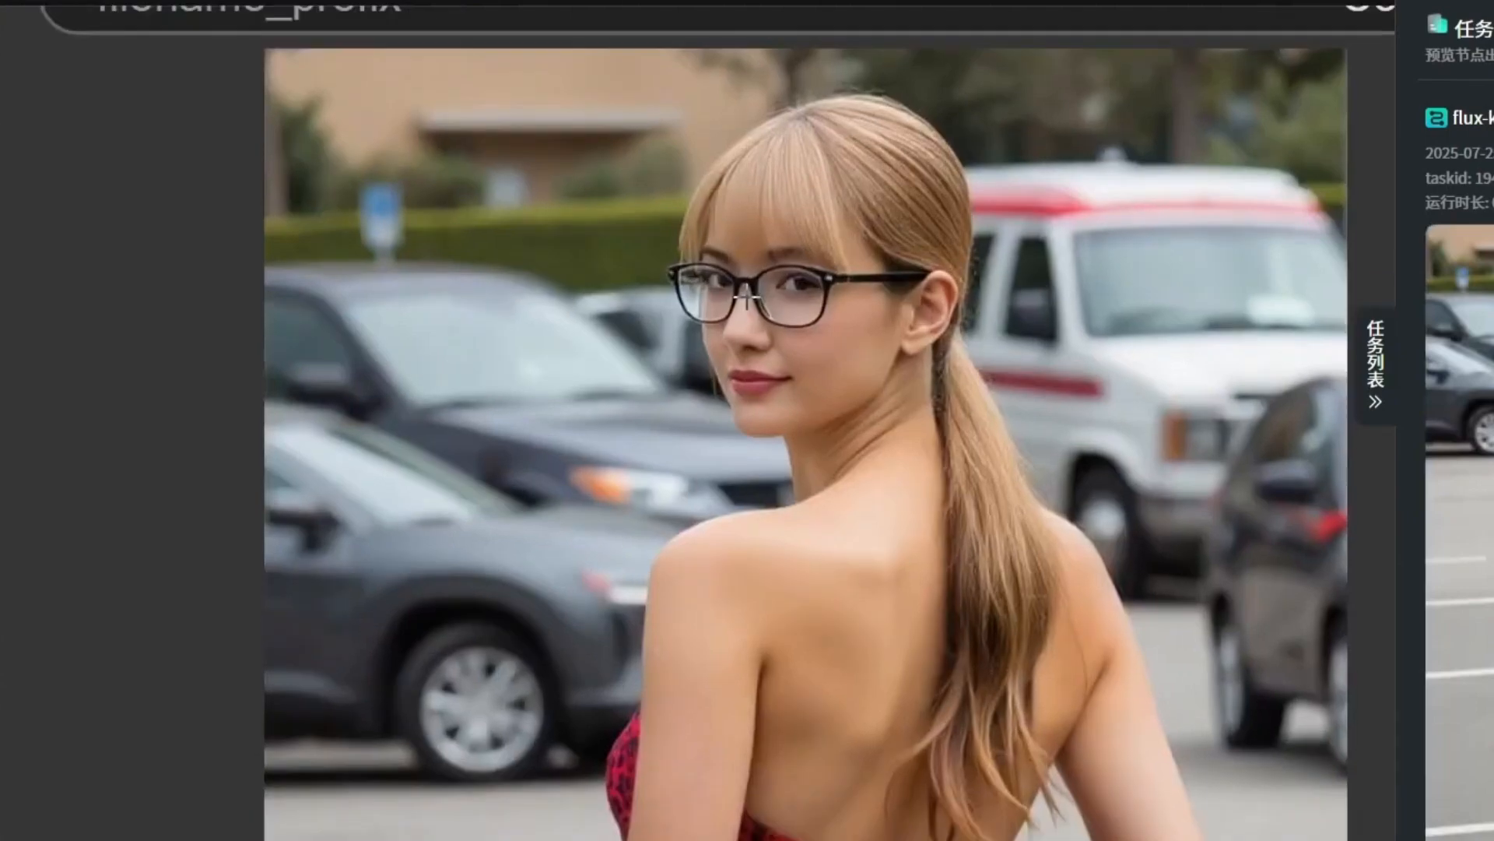
scroll(841, 325, "up", 1)
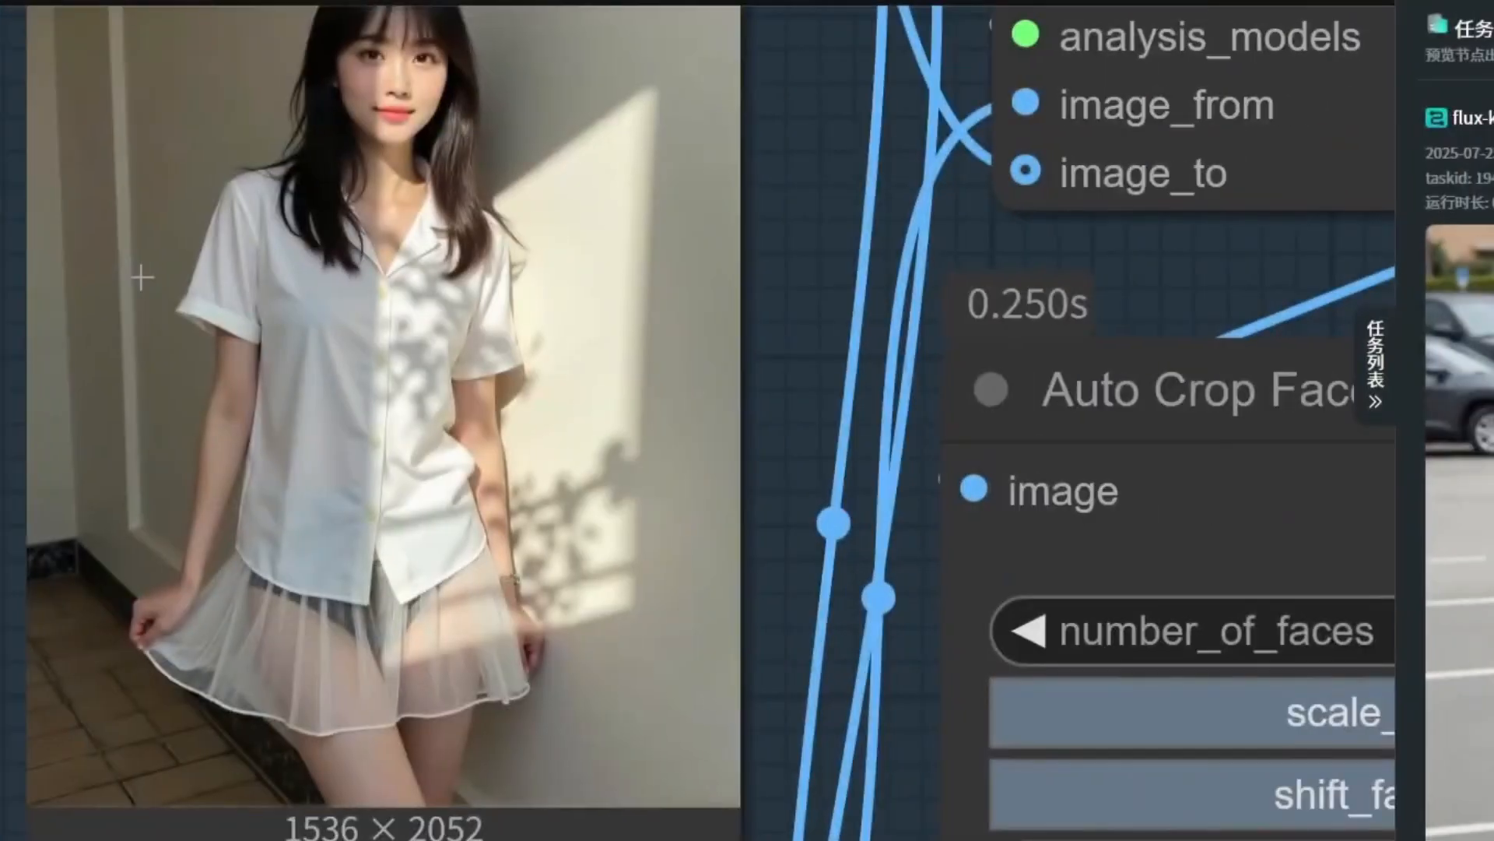
Compare the white-shirt source photo with its saved head-swap result, checking the face, glasses and hair
scroll(141, 276, "up", 1)
left_click_drag(67, 287, 63, 387)
scroll(62, 387, "down", 2)
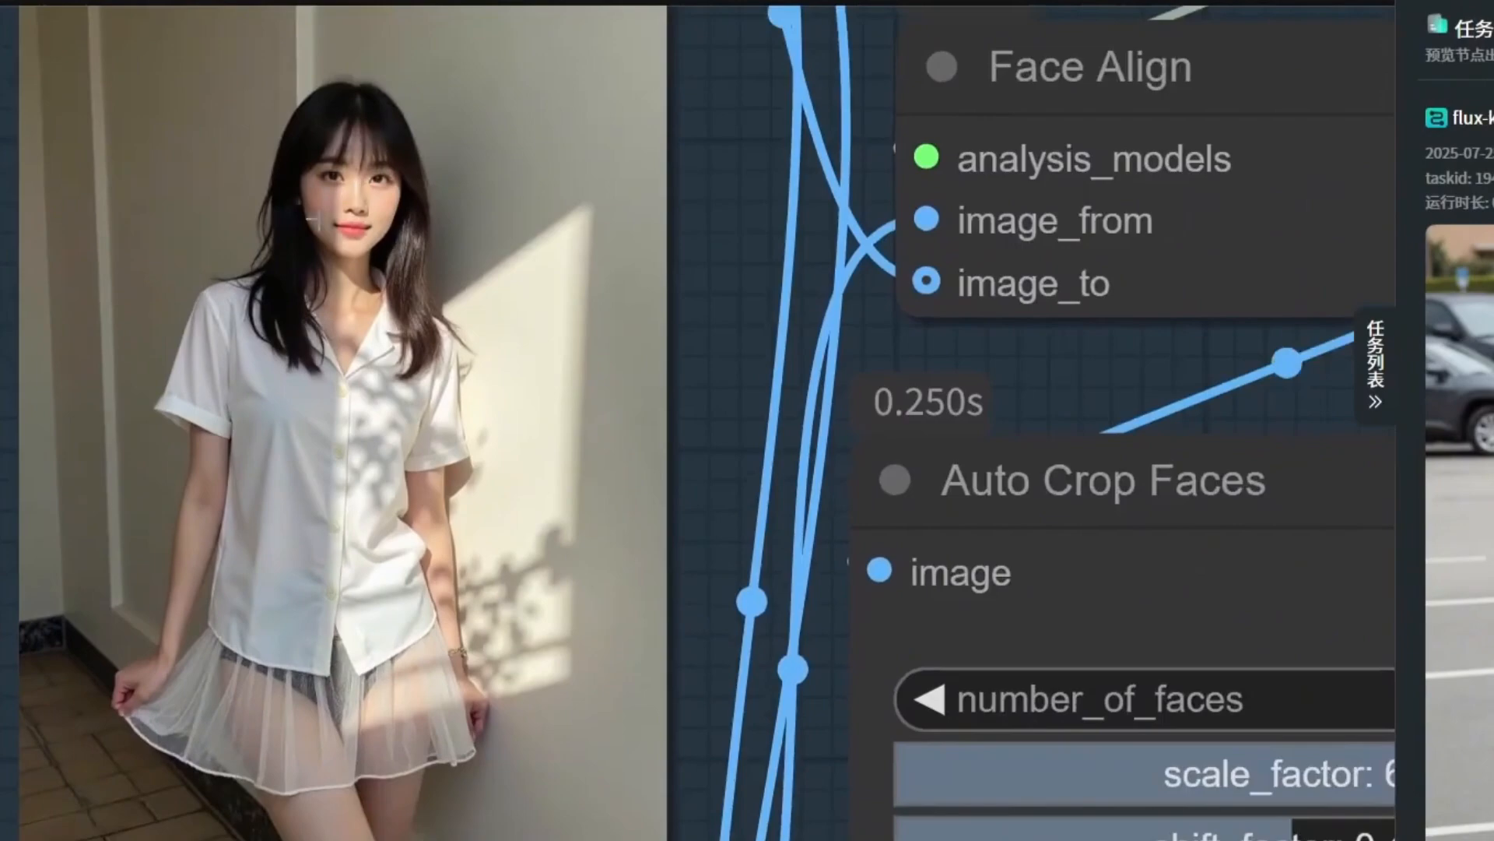
scroll(374, 193, "down", 8)
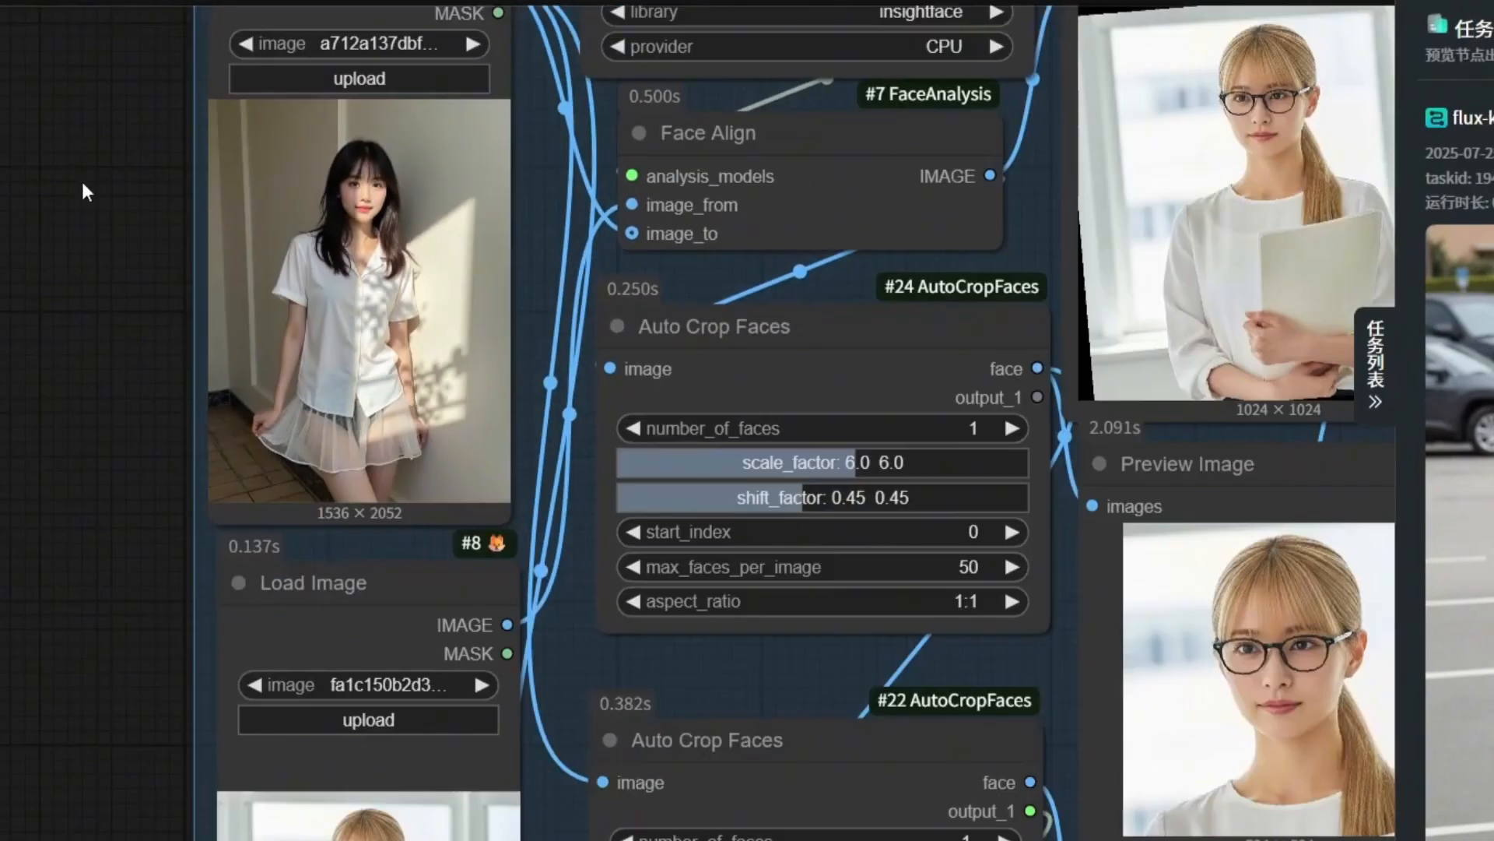
scroll(81, 180, "down", 8)
scroll(1020, 371, "down", 7)
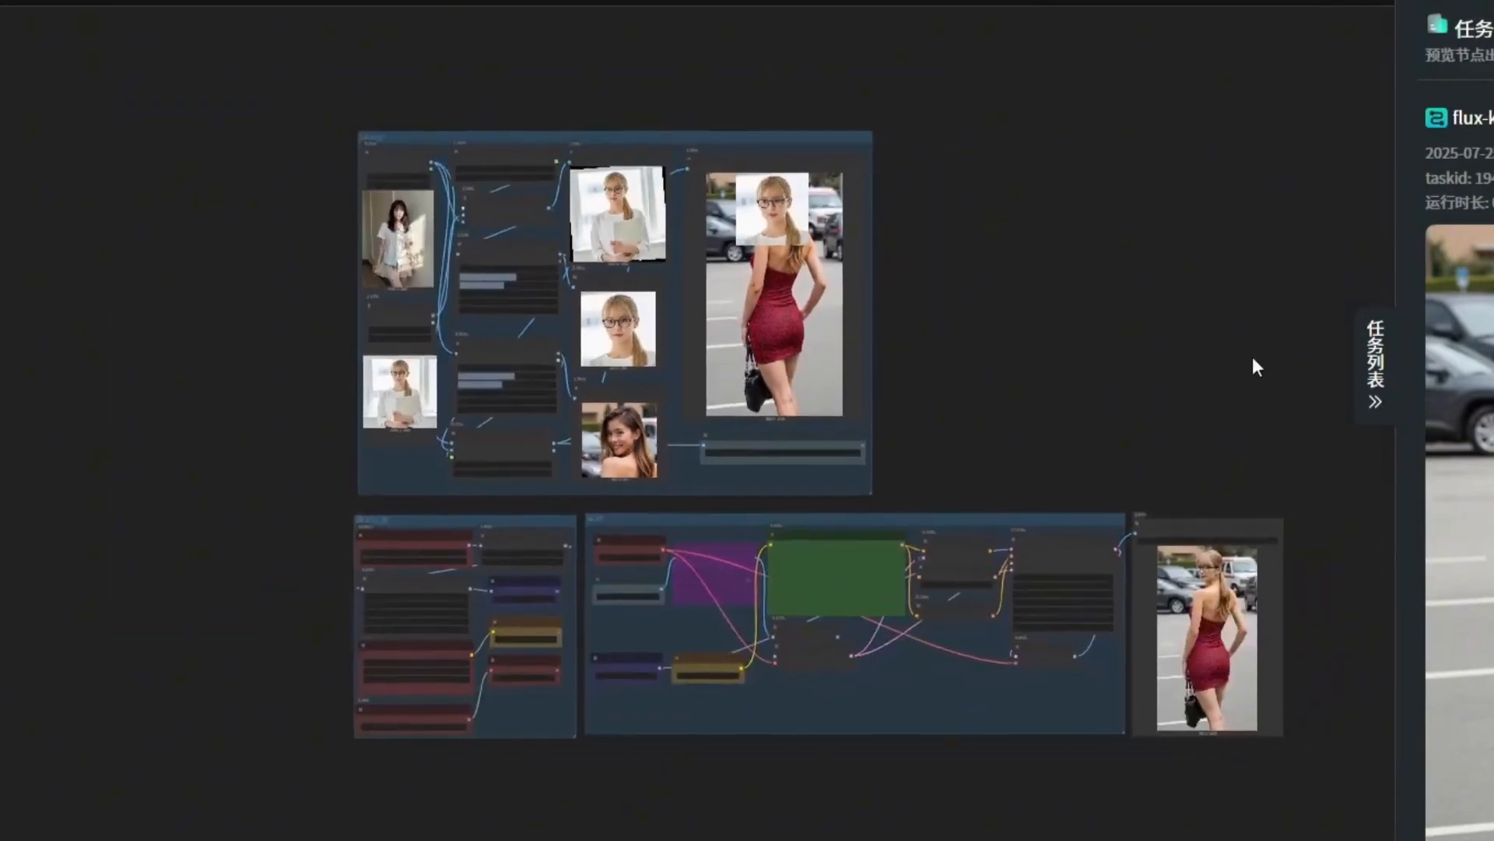
left_click_drag(1253, 356, 1163, 330)
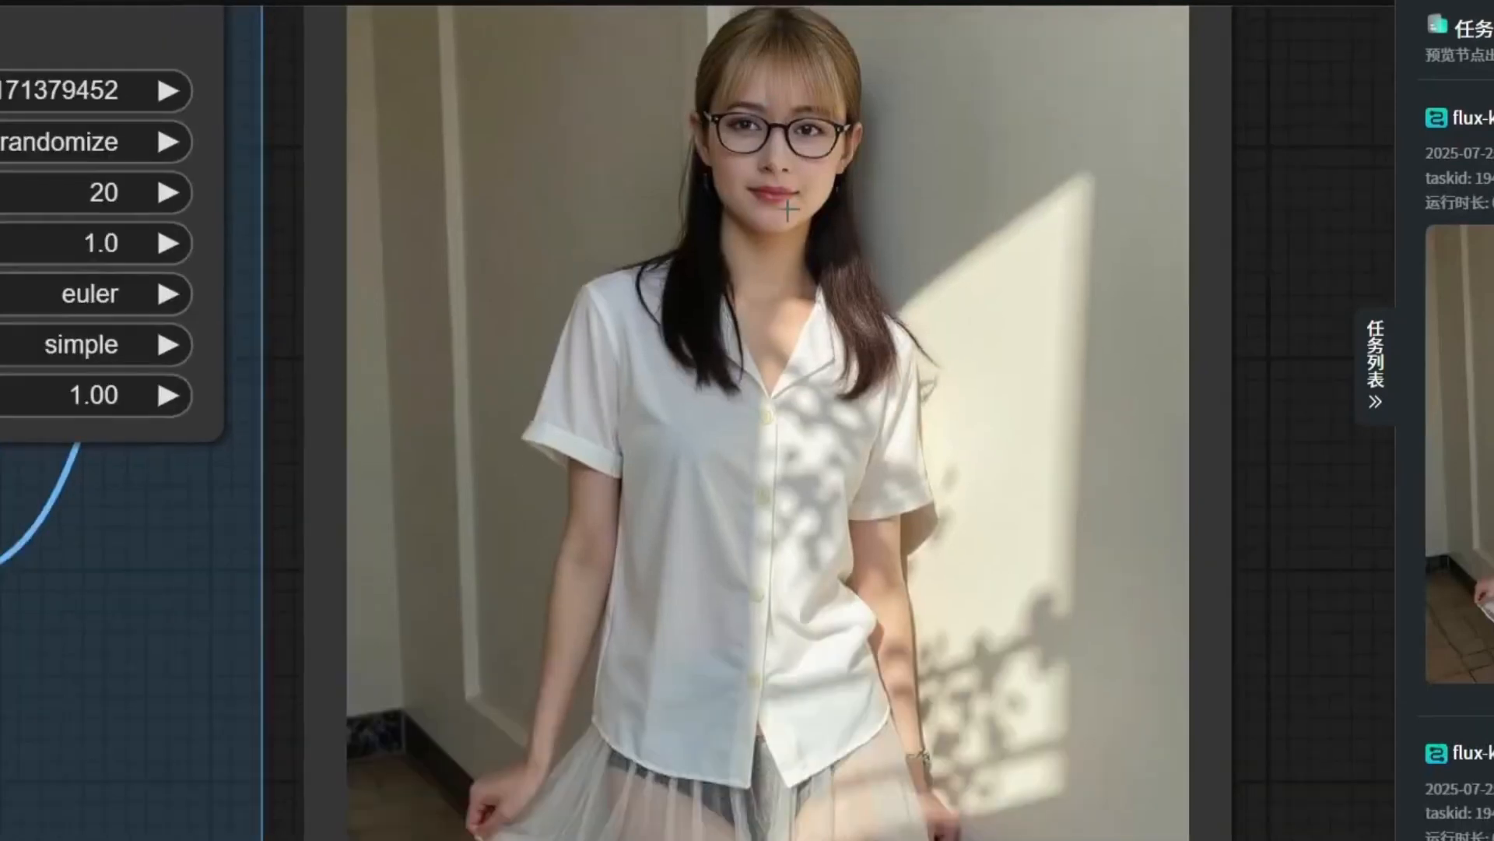
scroll(789, 210, "down", 3)
left_click_drag(1167, 267, 1199, 322)
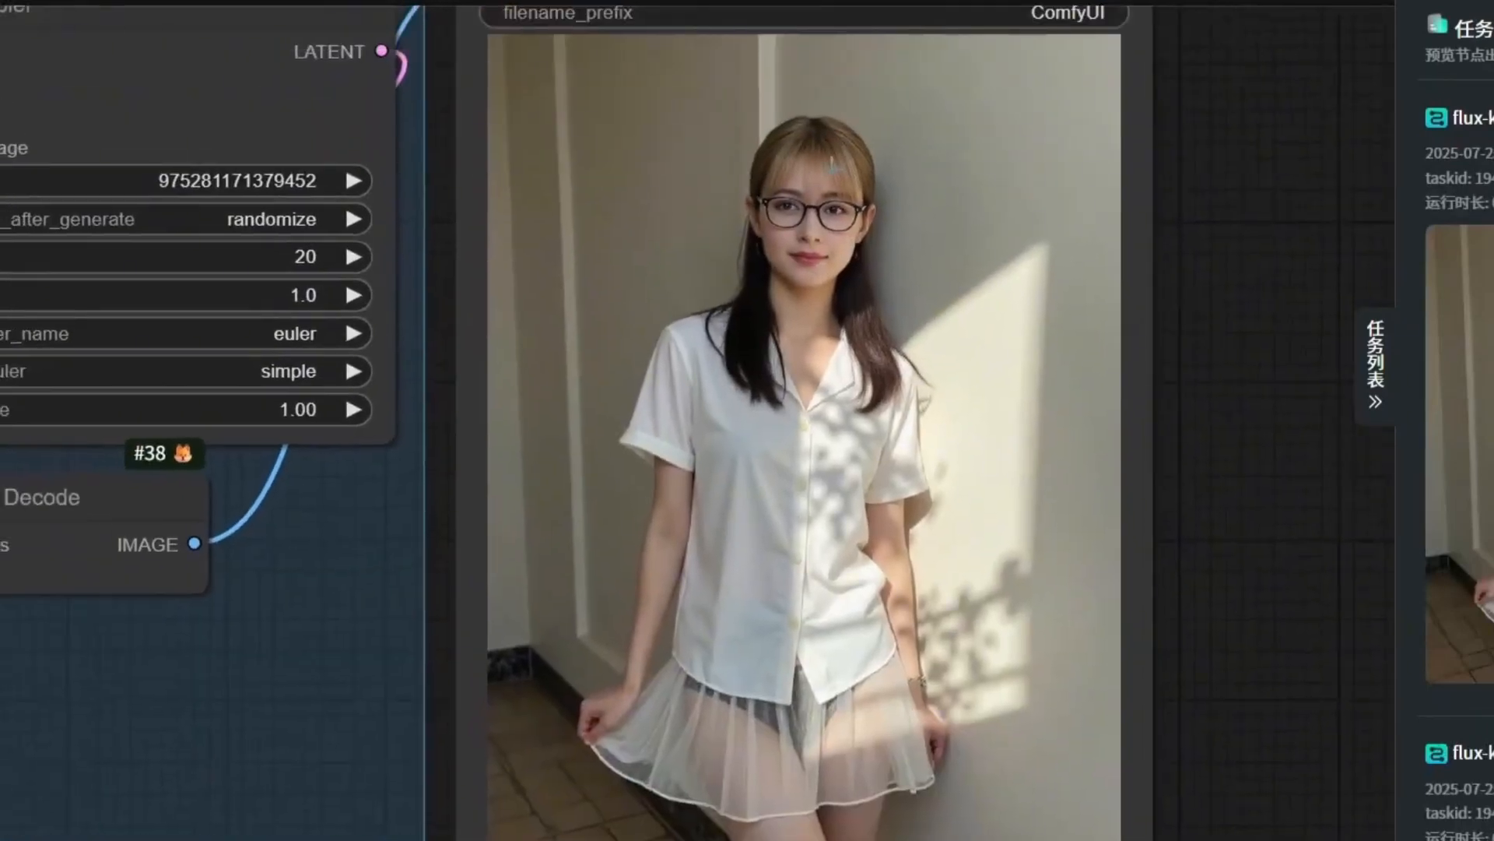
scroll(815, 263, "down", 2)
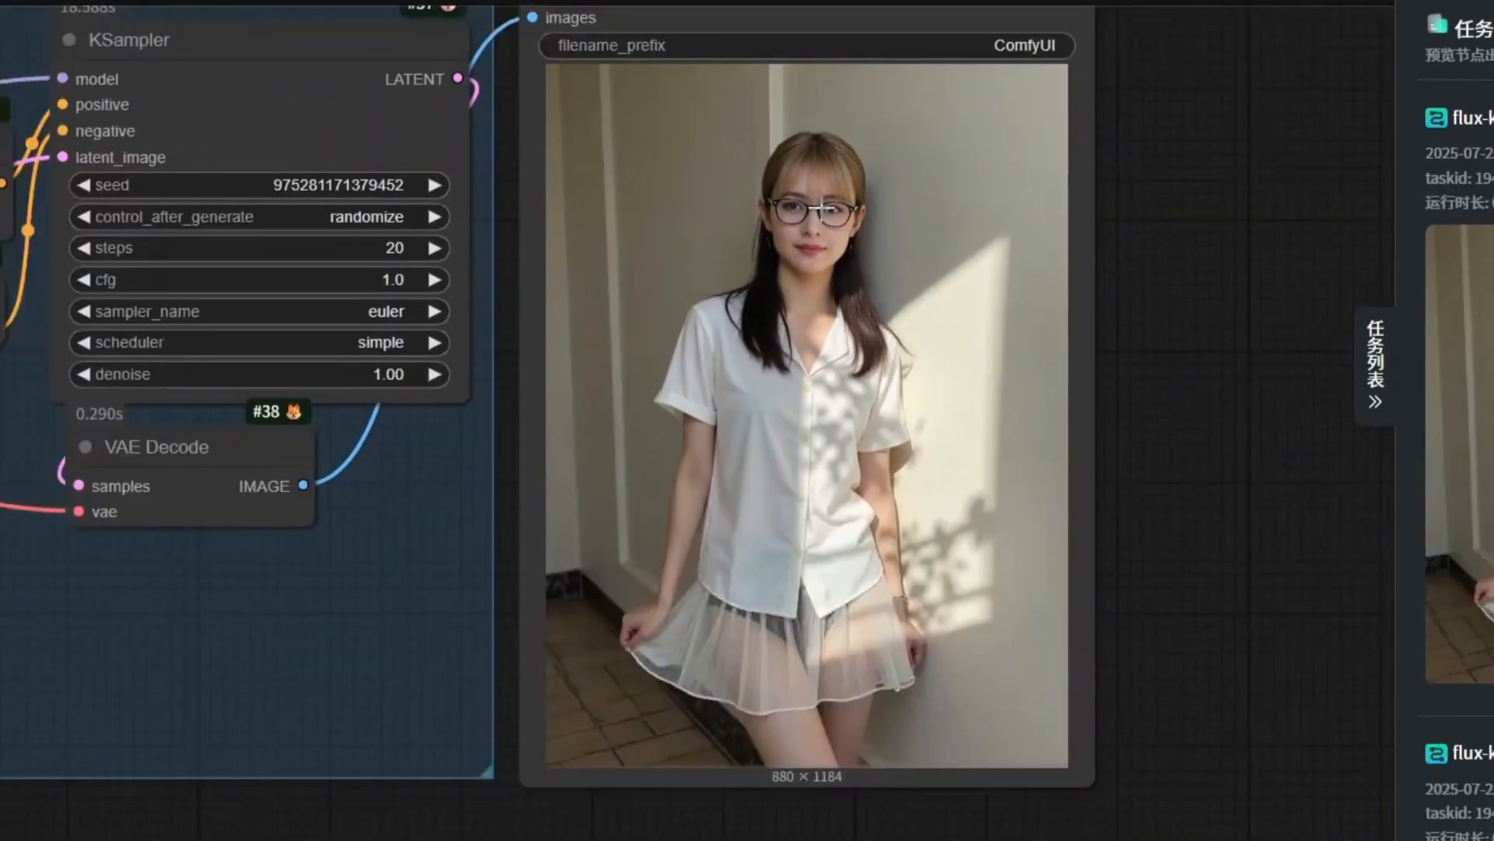
scroll(815, 263, "up", 6)
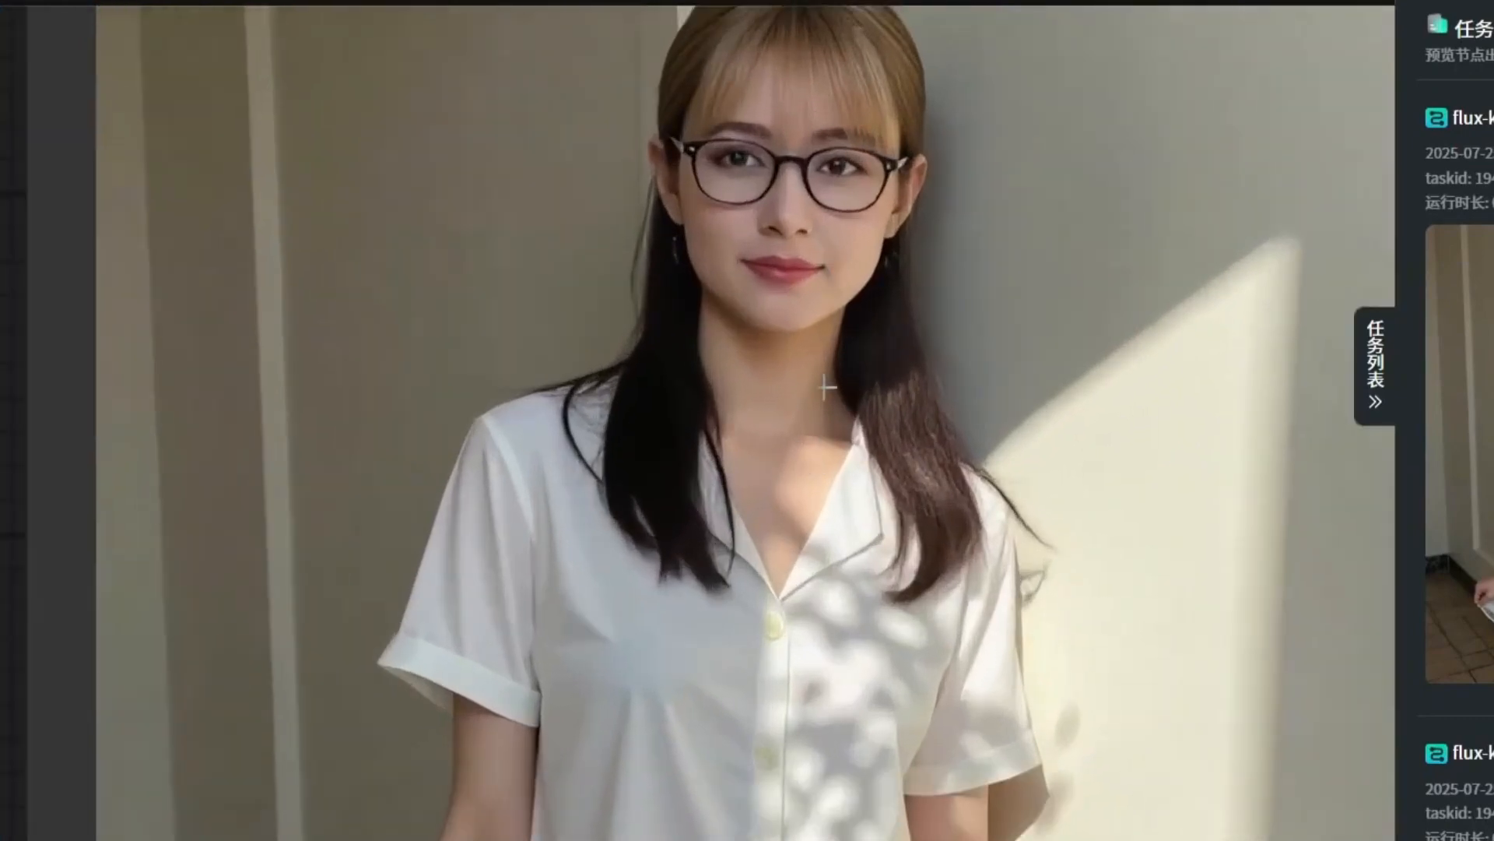
scroll(877, 334, "down", 8)
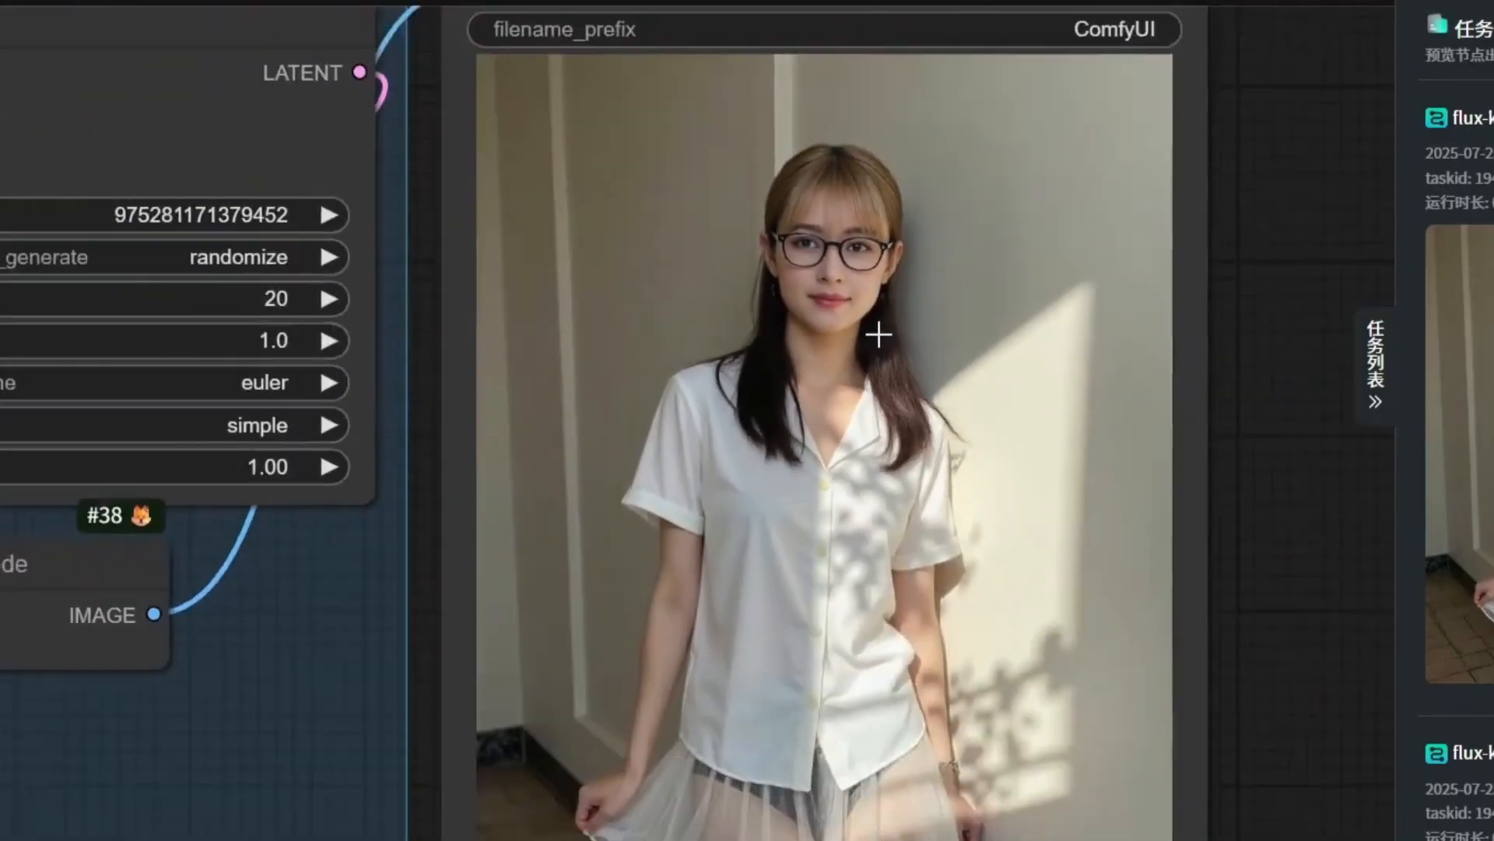
scroll(885, 333, "down", 6)
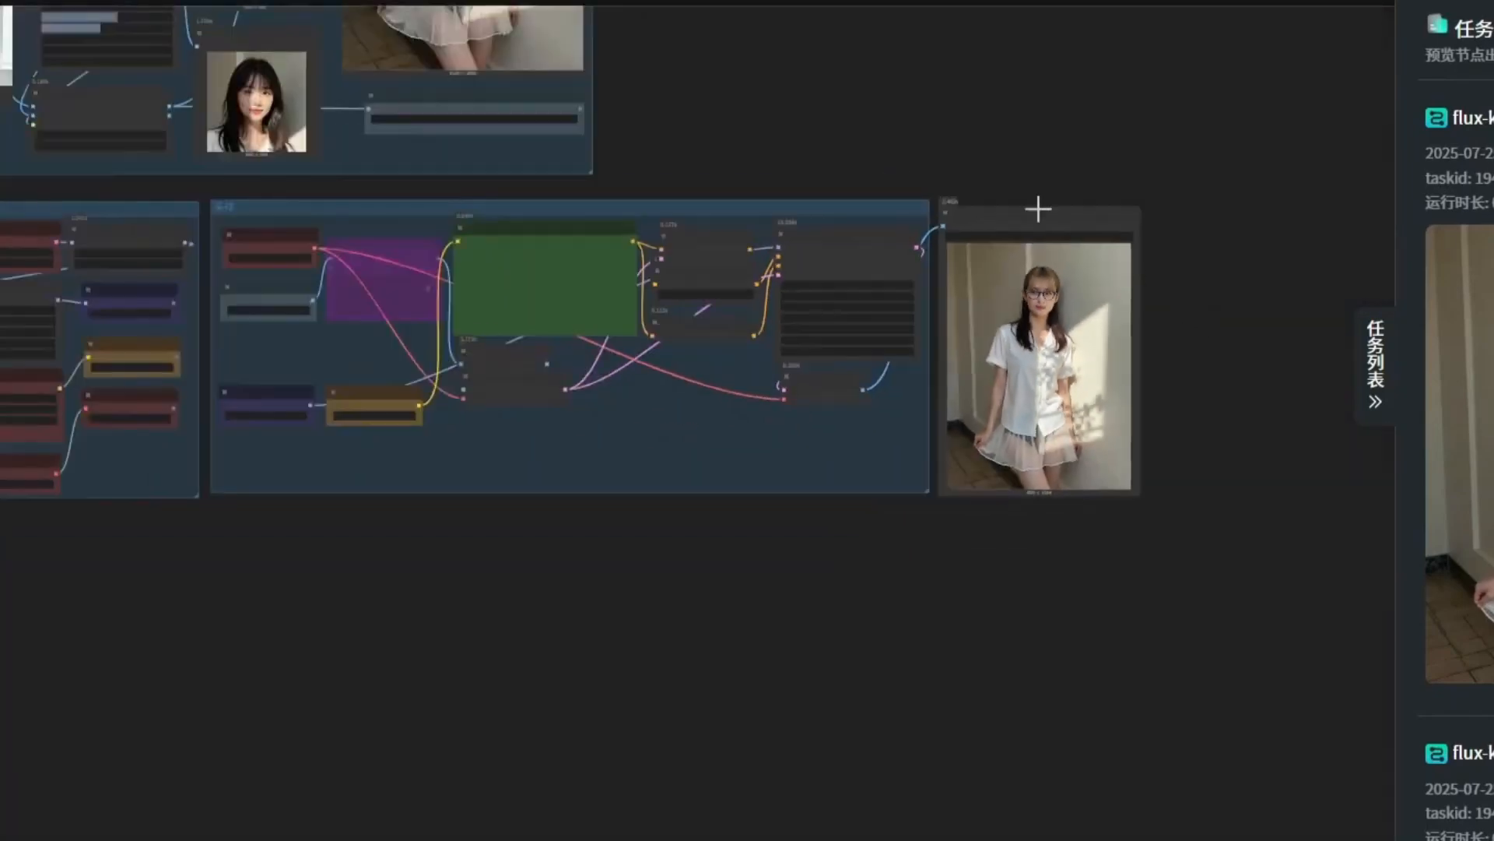
Examine the pasted-face collage preview along with the Auto Crop Faces and Image Paste Crop nodes that feed it
scroll(1037, 207, "up", 8)
left_click_drag(445, 39, 478, 41)
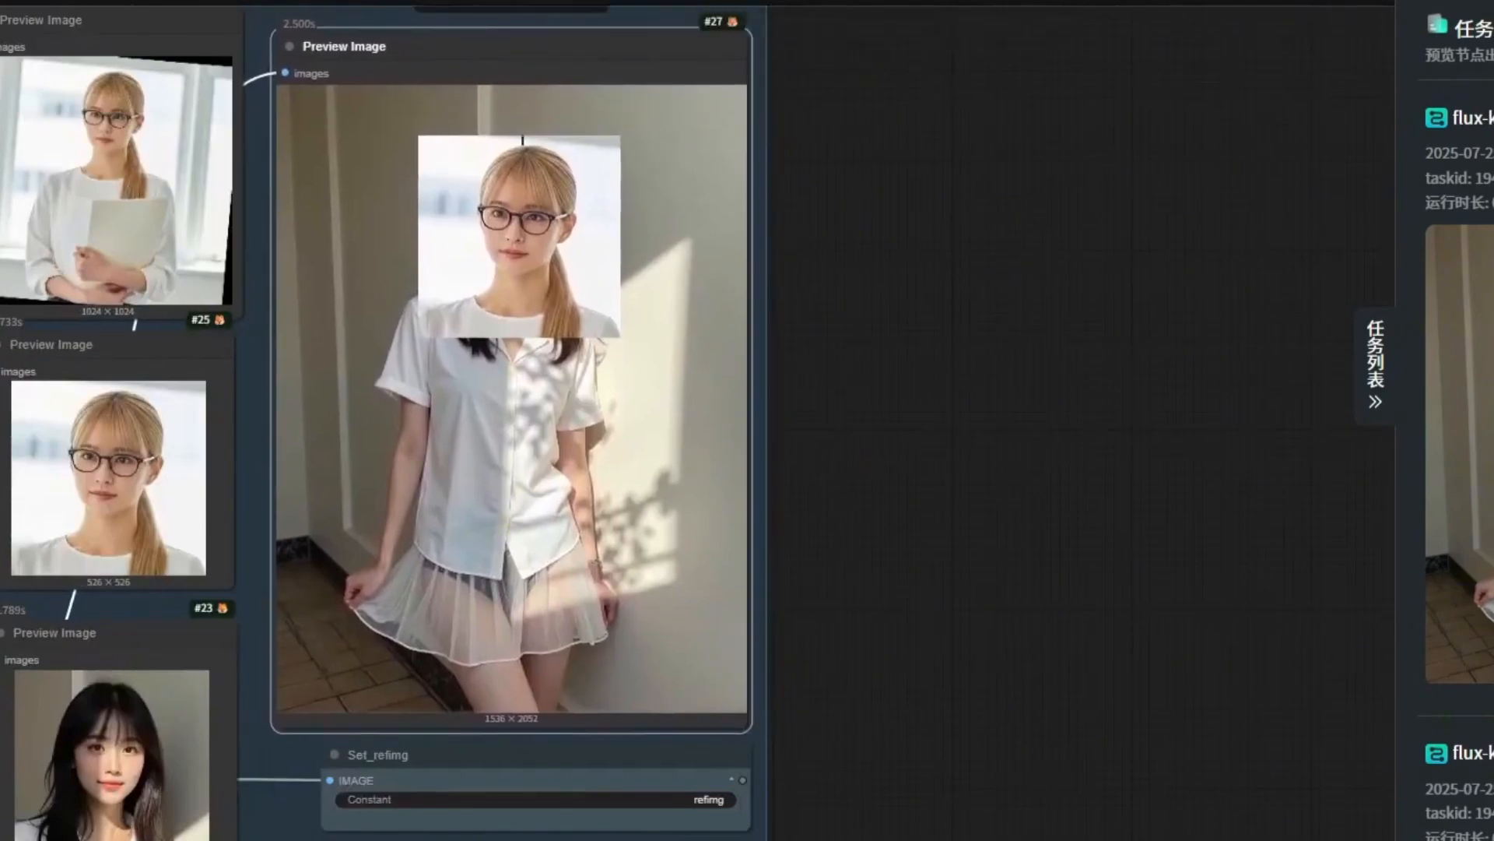
scroll(817, 367, "down", 3)
scroll(829, 363, "up", 3)
left_click_drag(830, 360, 1243, 223)
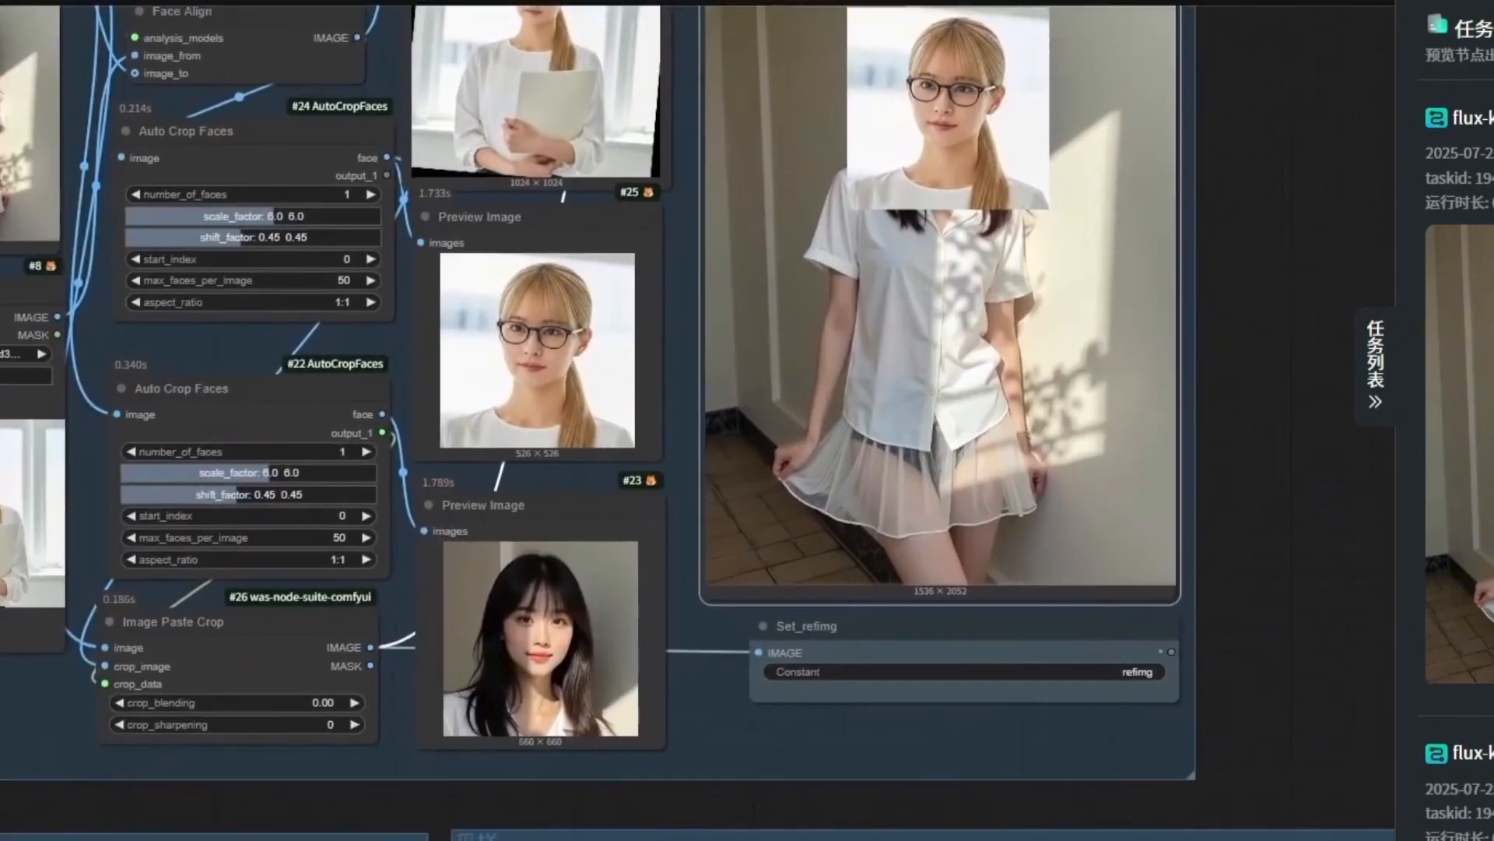
left_click_drag(1317, 288, 1257, 515)
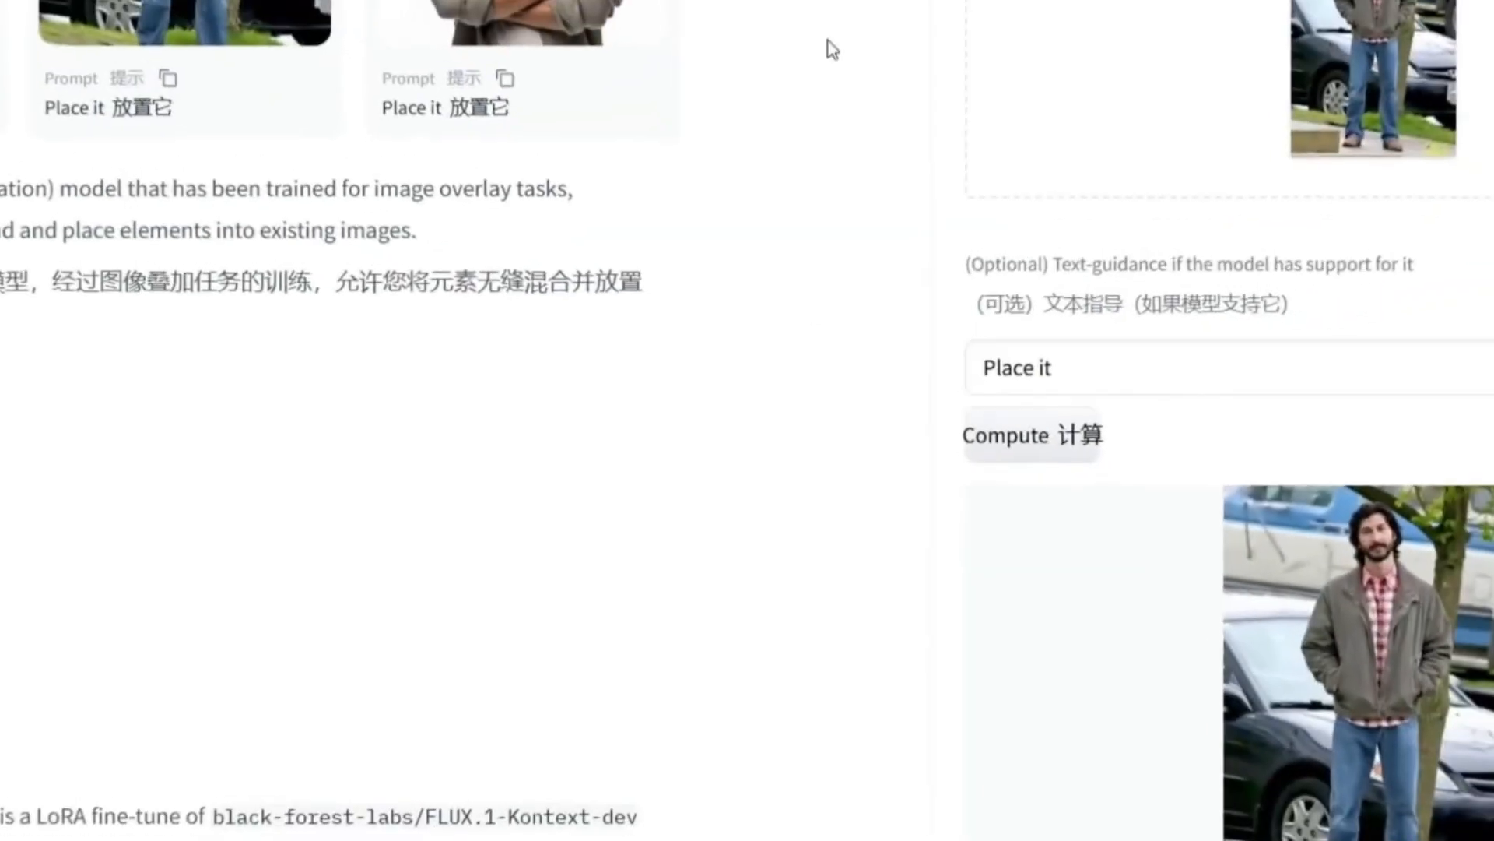
Switch to the Overlay-Kontext-Dev-LoRA page on Hugging Face and read its overlay examples, trigger phrase and recommended settings
scroll(817, 283, "up", 8)
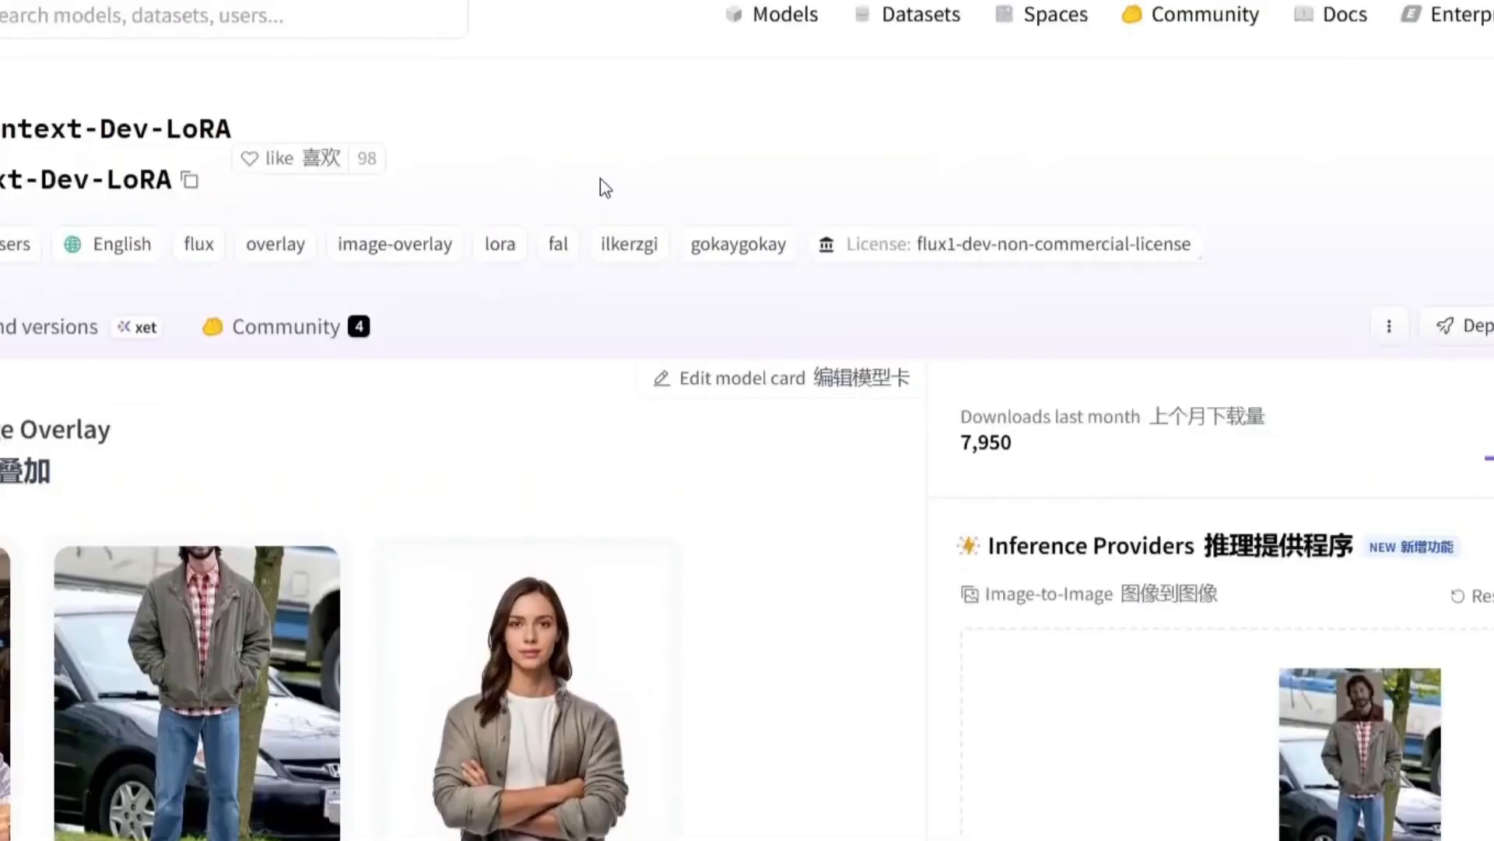
scroll(604, 187, "down", 5)
scroll(1194, 390, "up", 2)
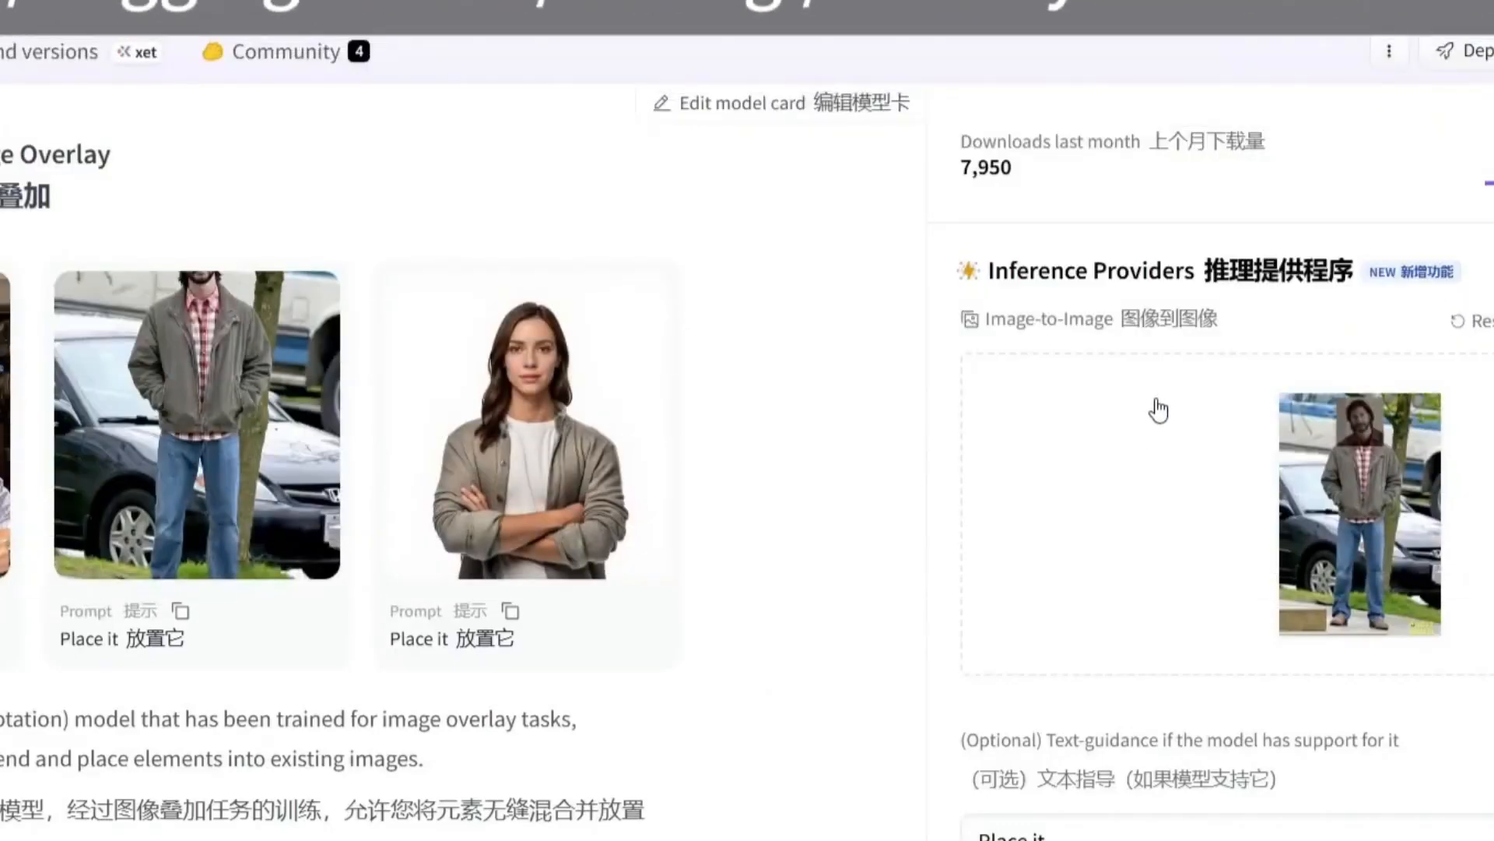
scroll(1316, 440, "down", 2)
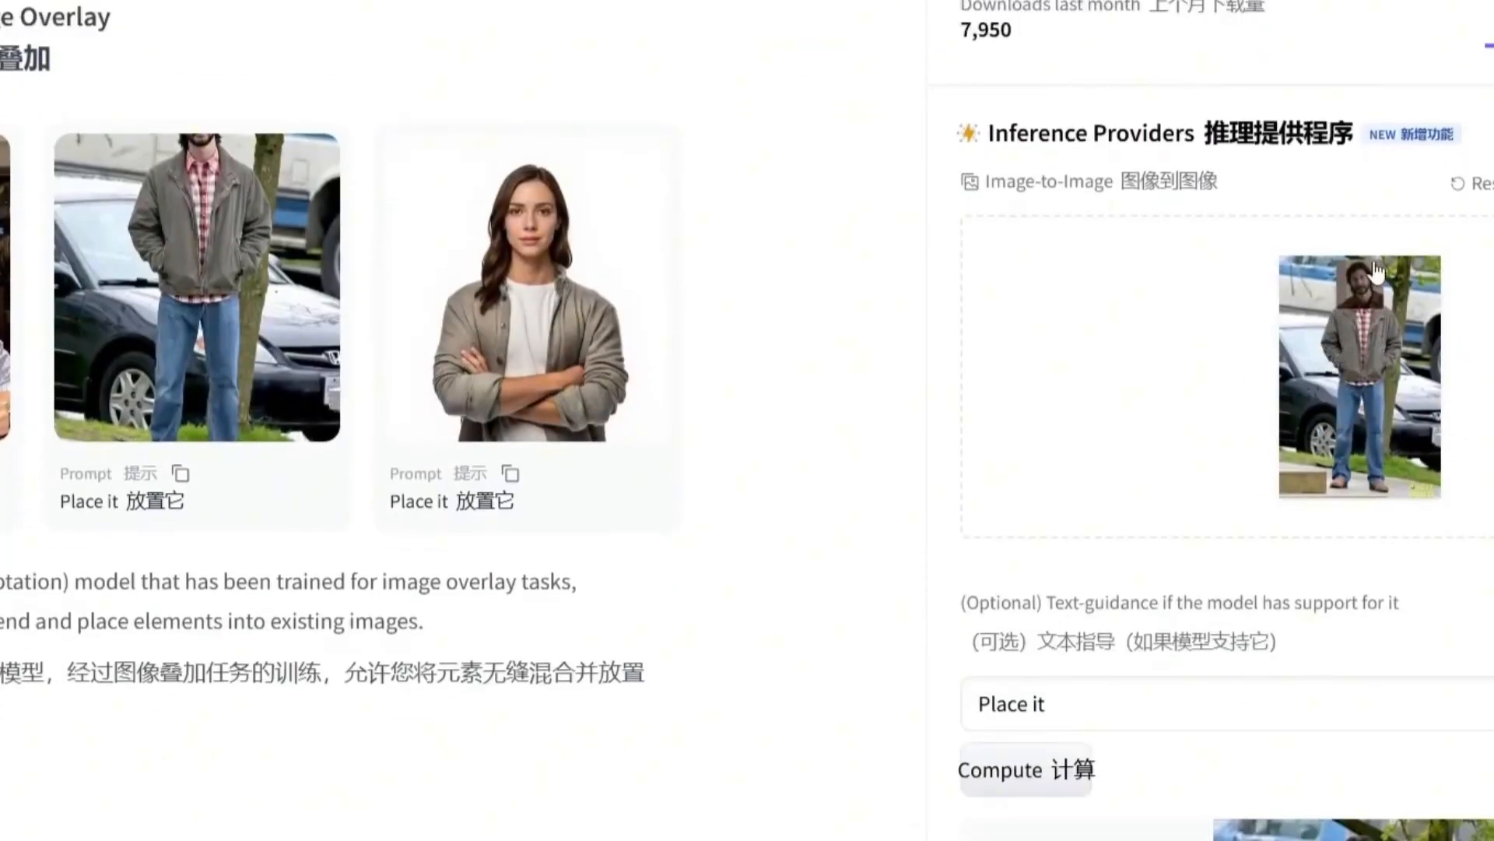
scroll(1401, 381, "down", 5)
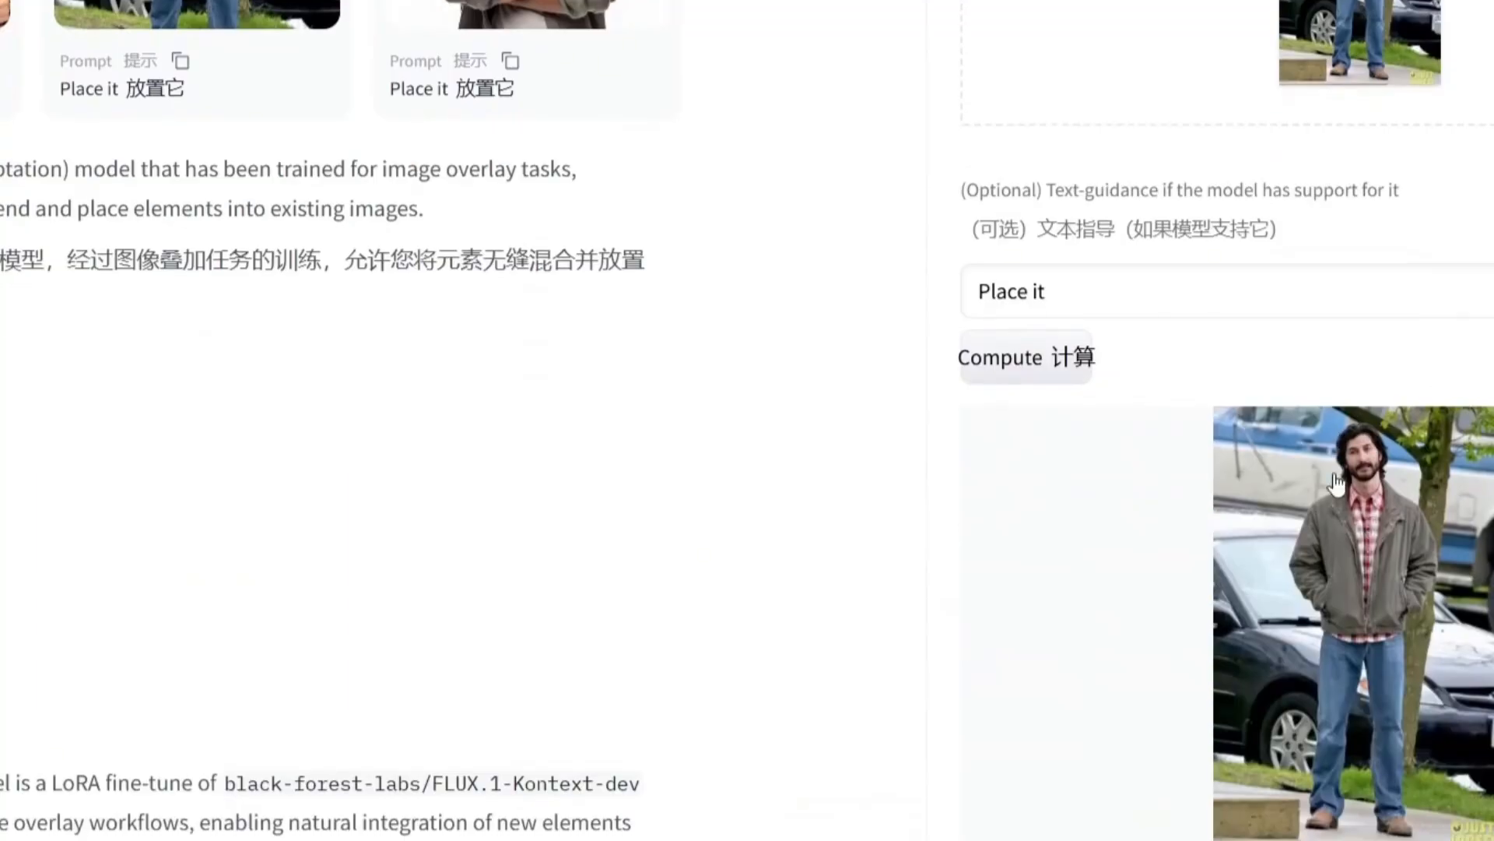
scroll(1358, 475, "up", 3)
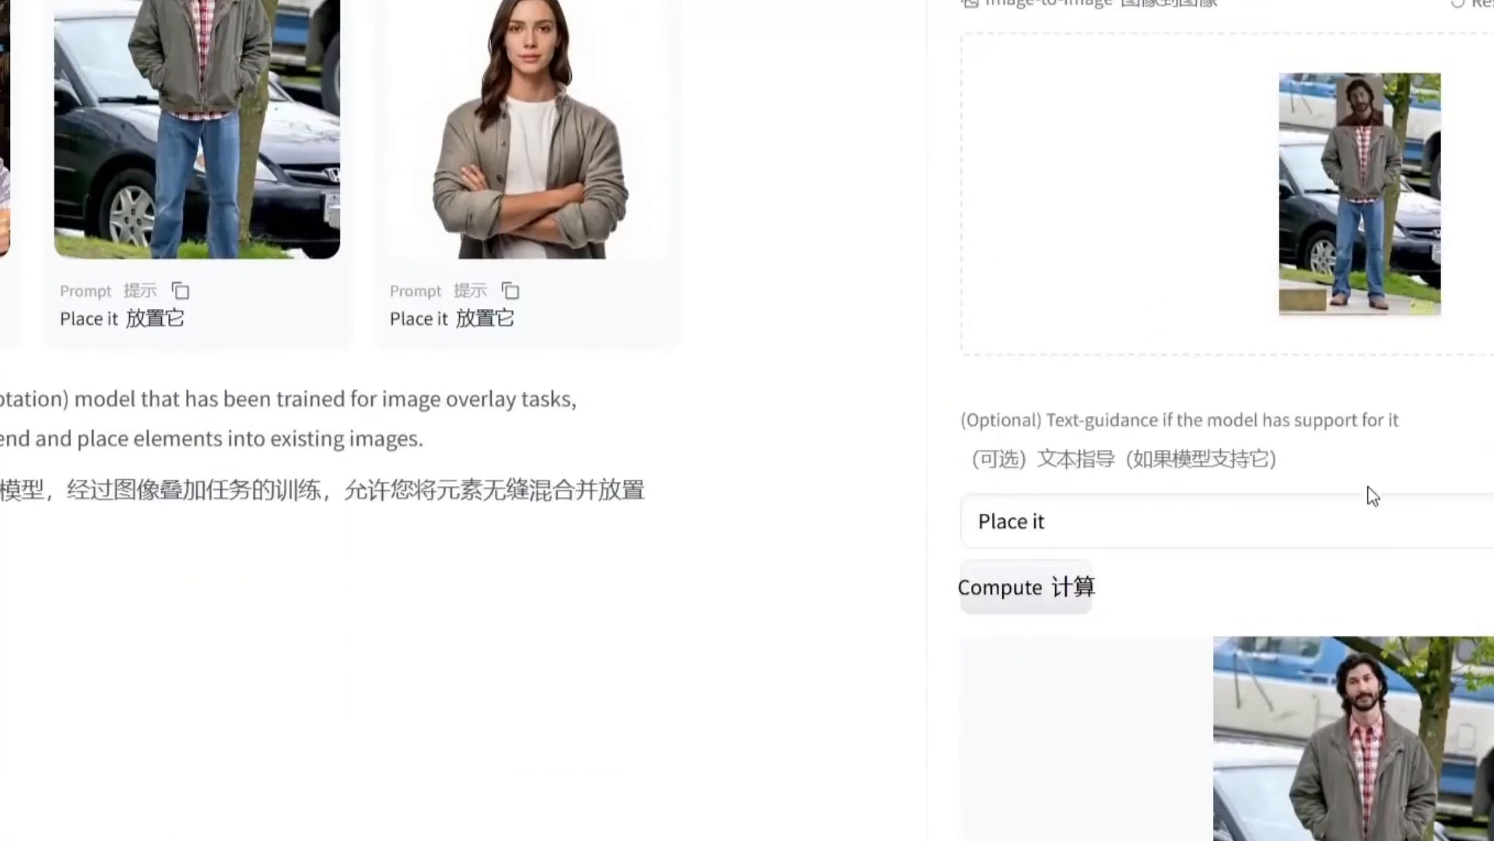
scroll(1372, 496, "down", 6)
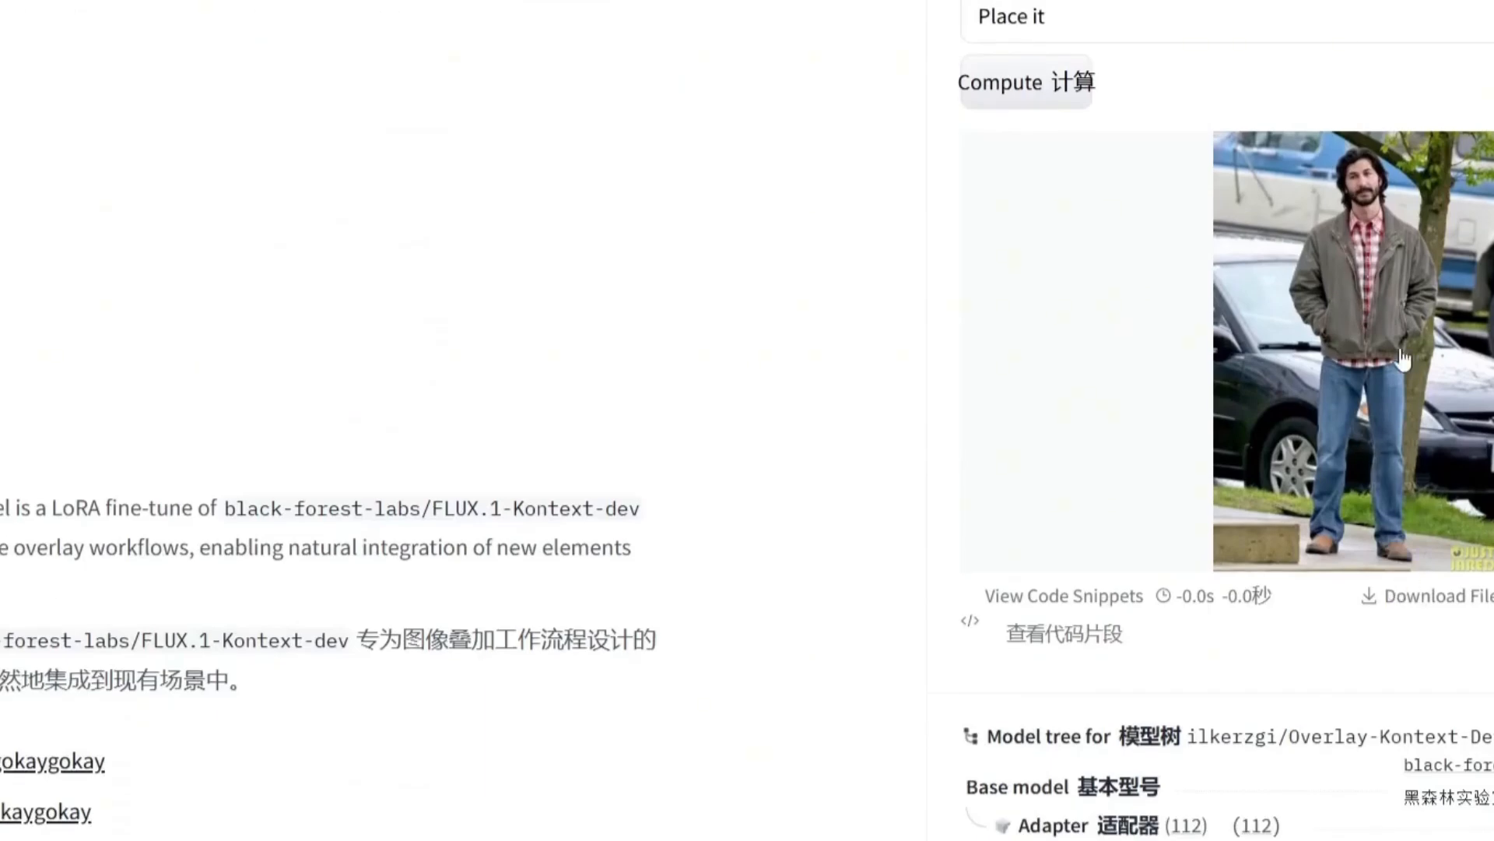
scroll(1409, 319, "up", 2)
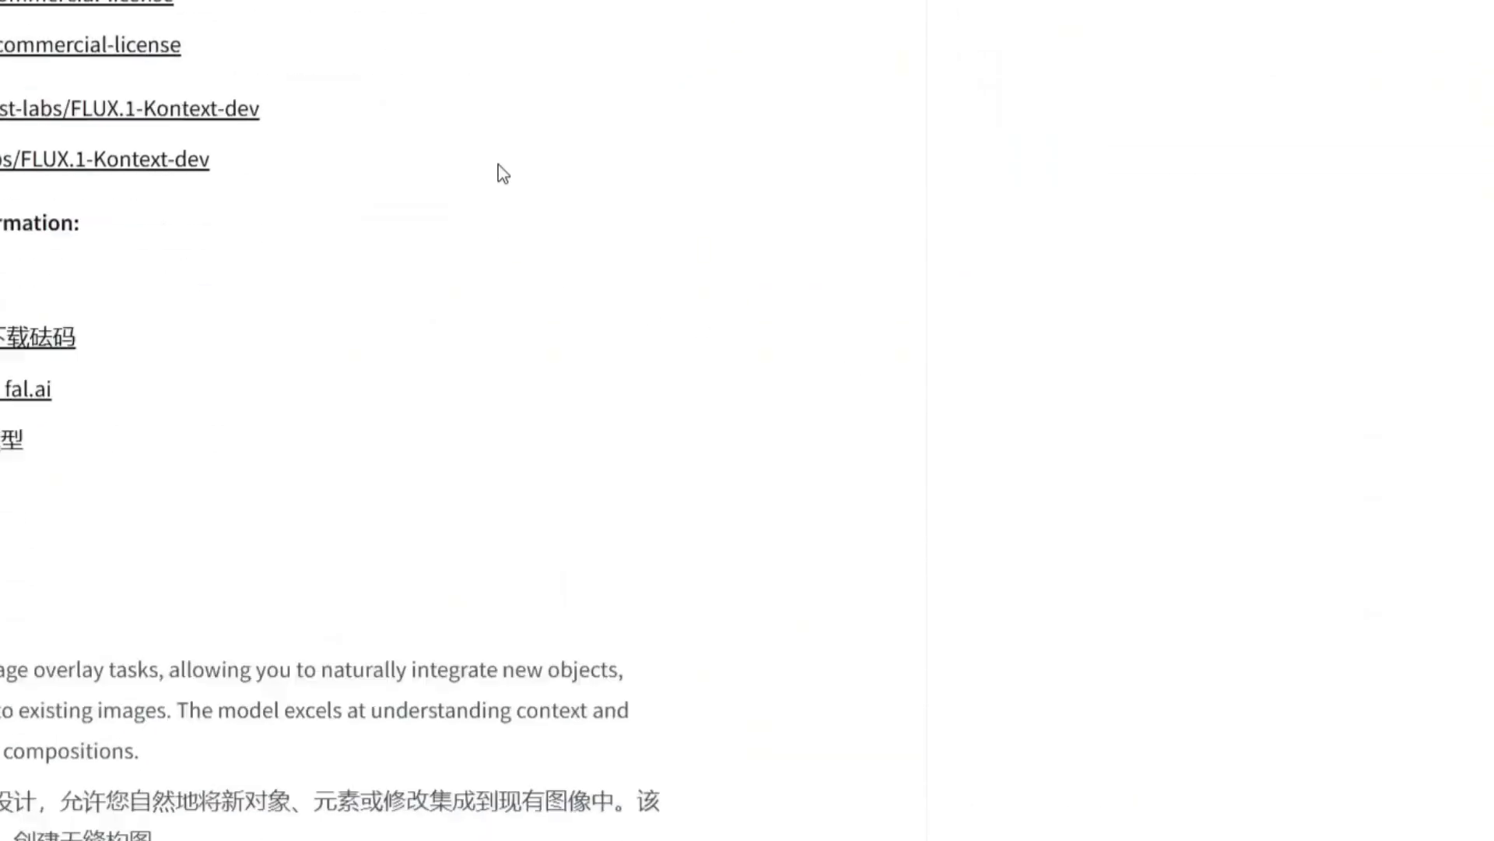
scroll(501, 170, "down", 2)
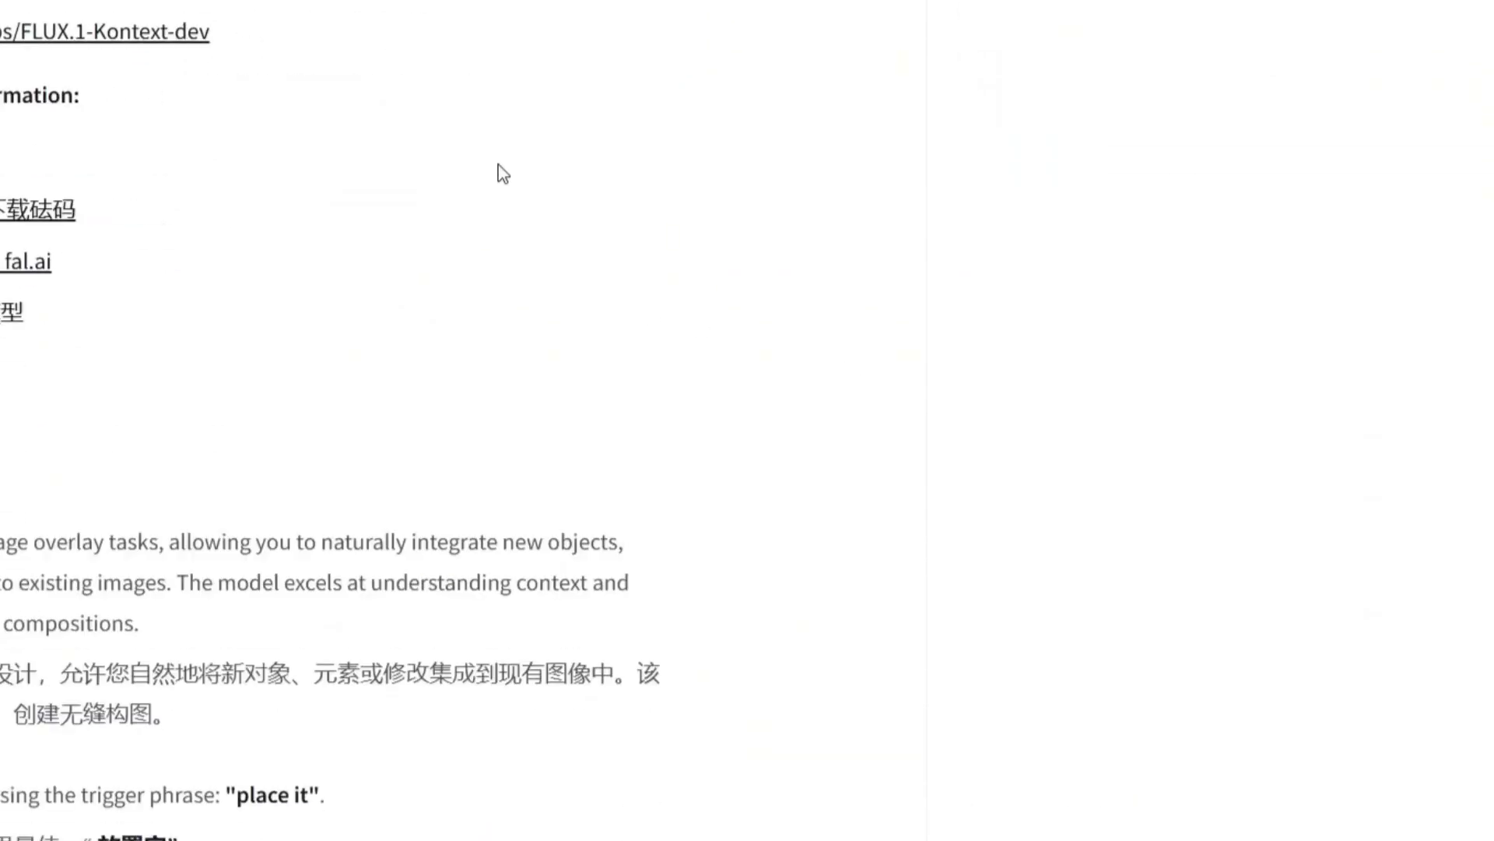
scroll(502, 172, "down", 5)
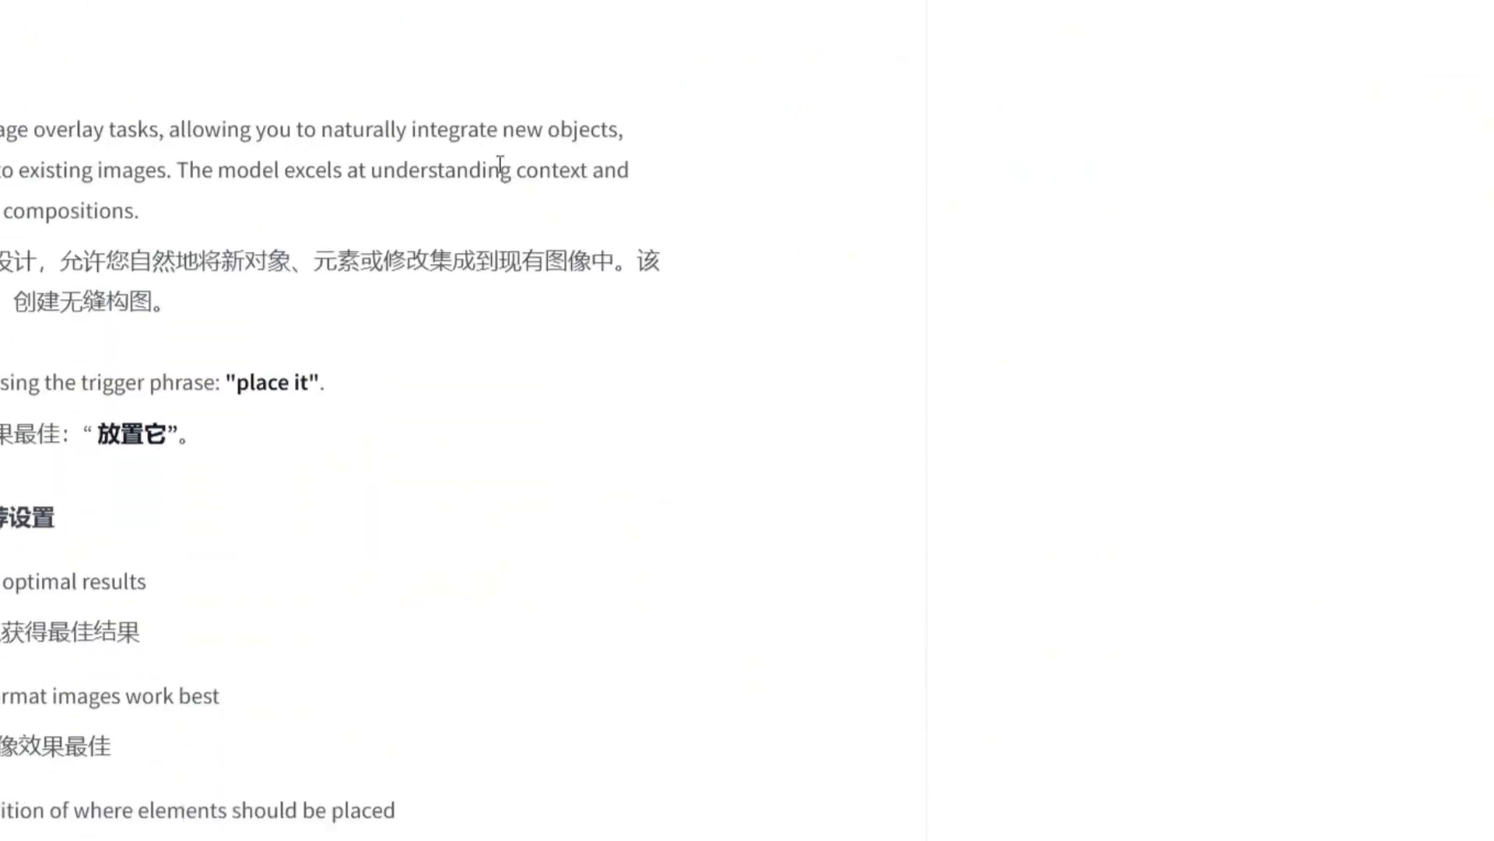
scroll(500, 165, "down", 4)
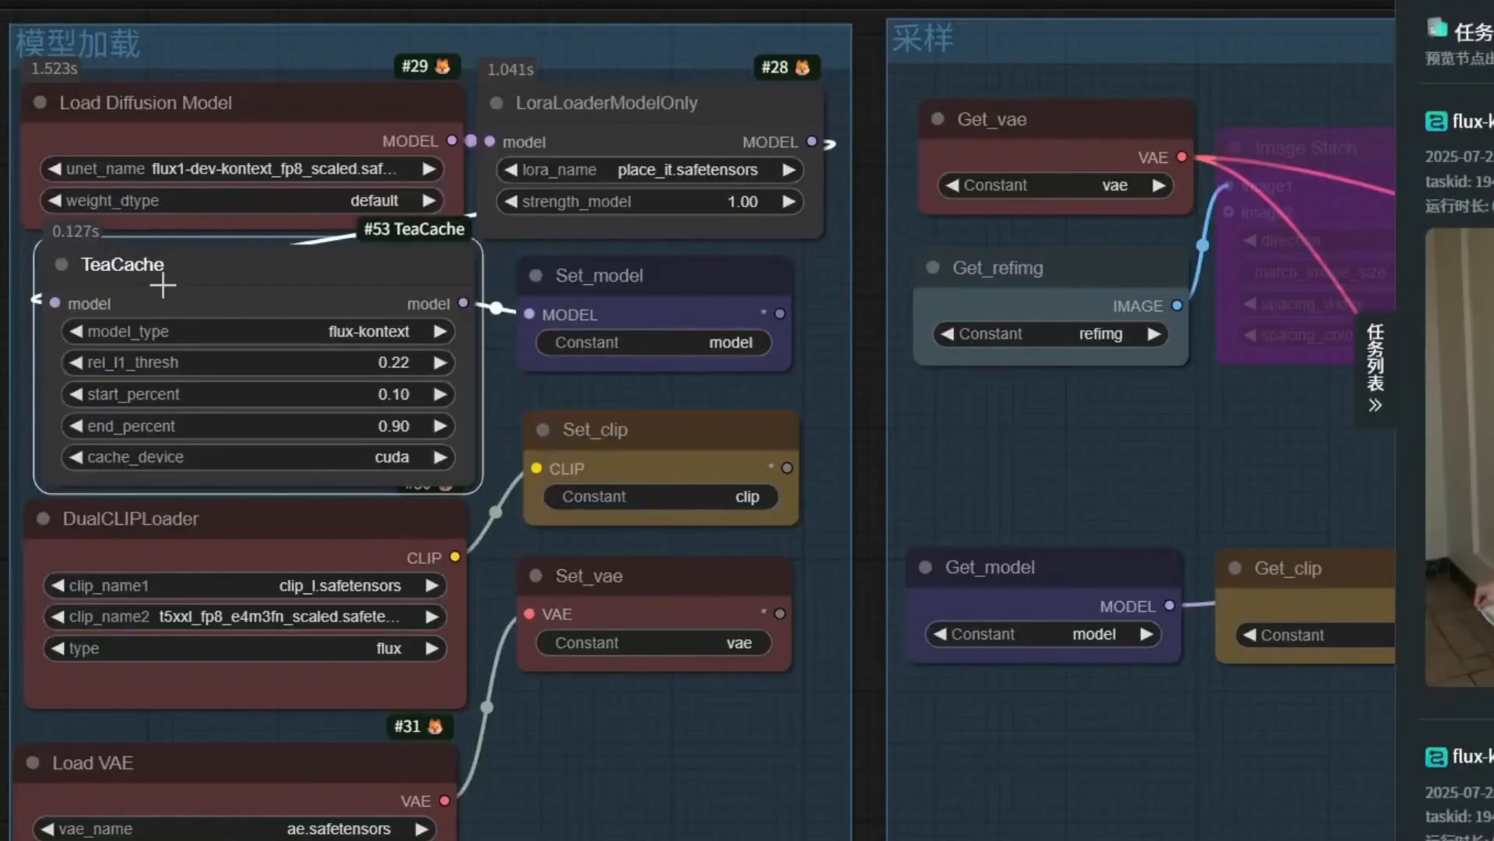
Inspect the settings of the TeaCache, DualCLIPLoader, Load VAE and LoraLoaderModelOnly nodes in the model-loading group
left_click_drag(162, 286, 144, 287)
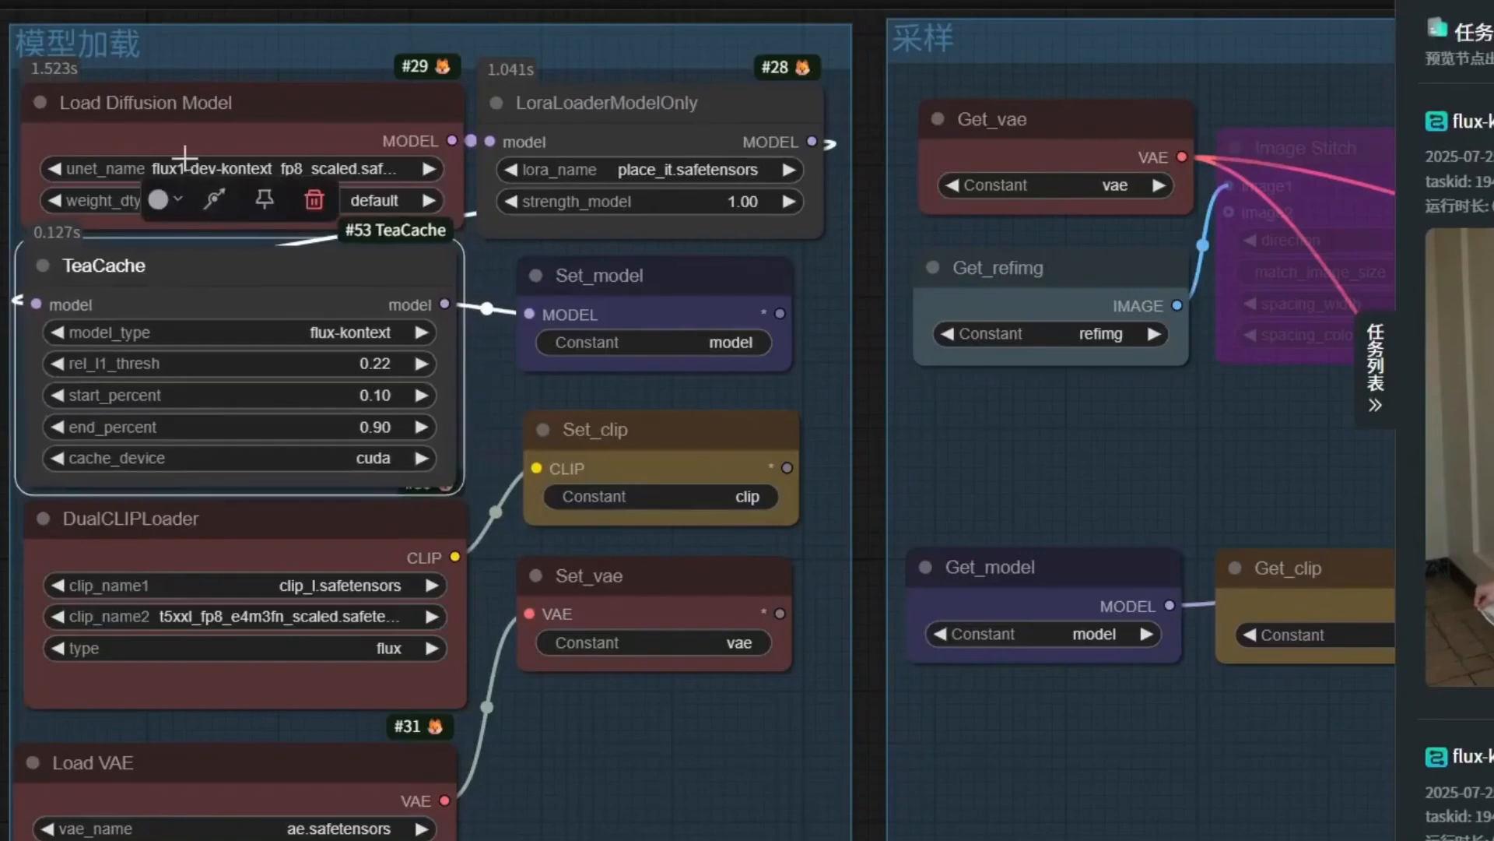
scroll(27, 212, "down", 2)
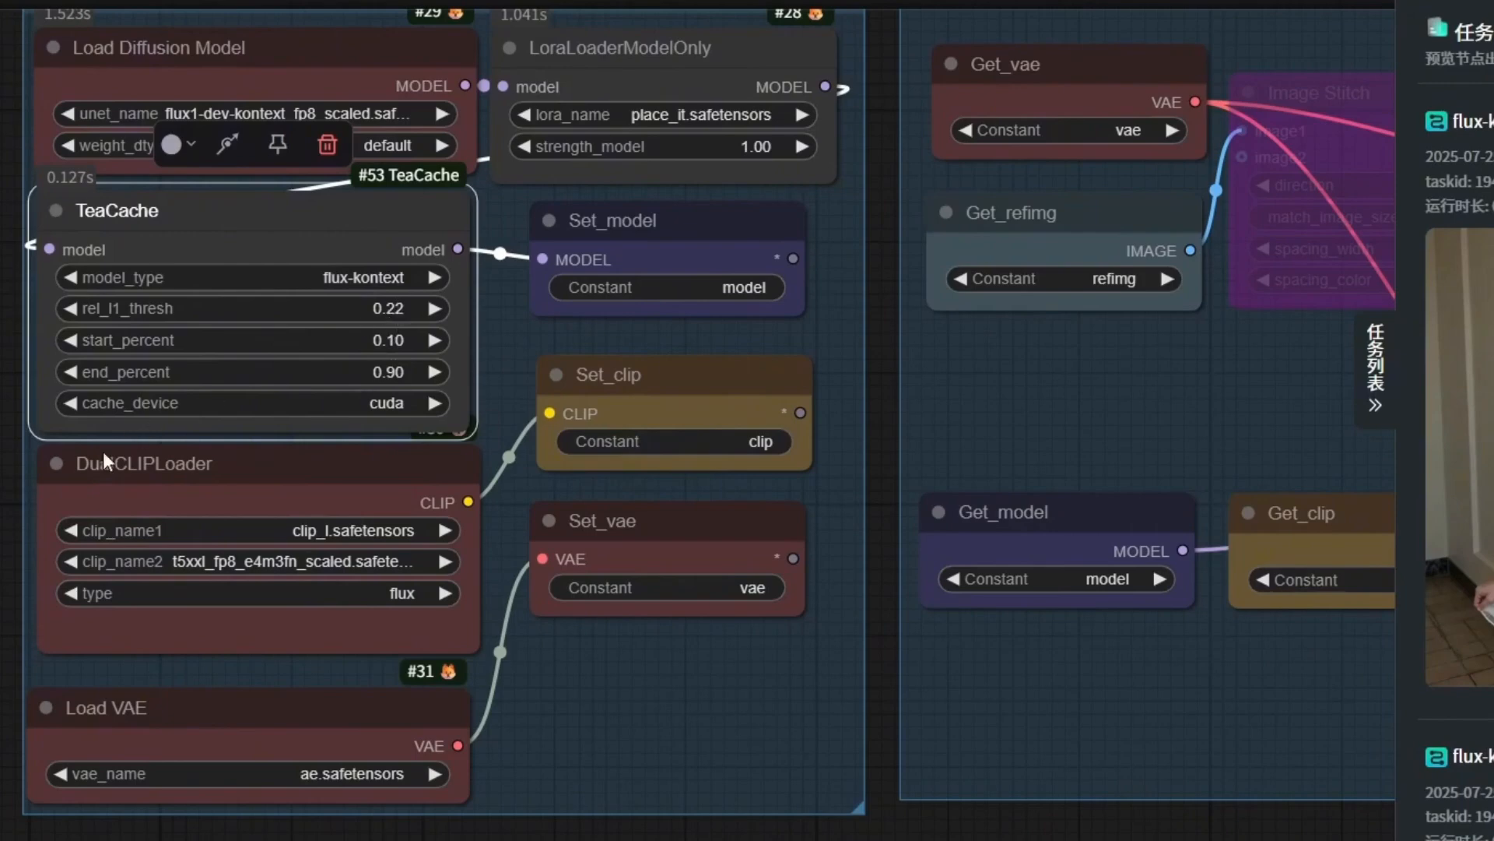
scroll(105, 459, "down", 3)
left_click_drag(257, 367, 253, 380)
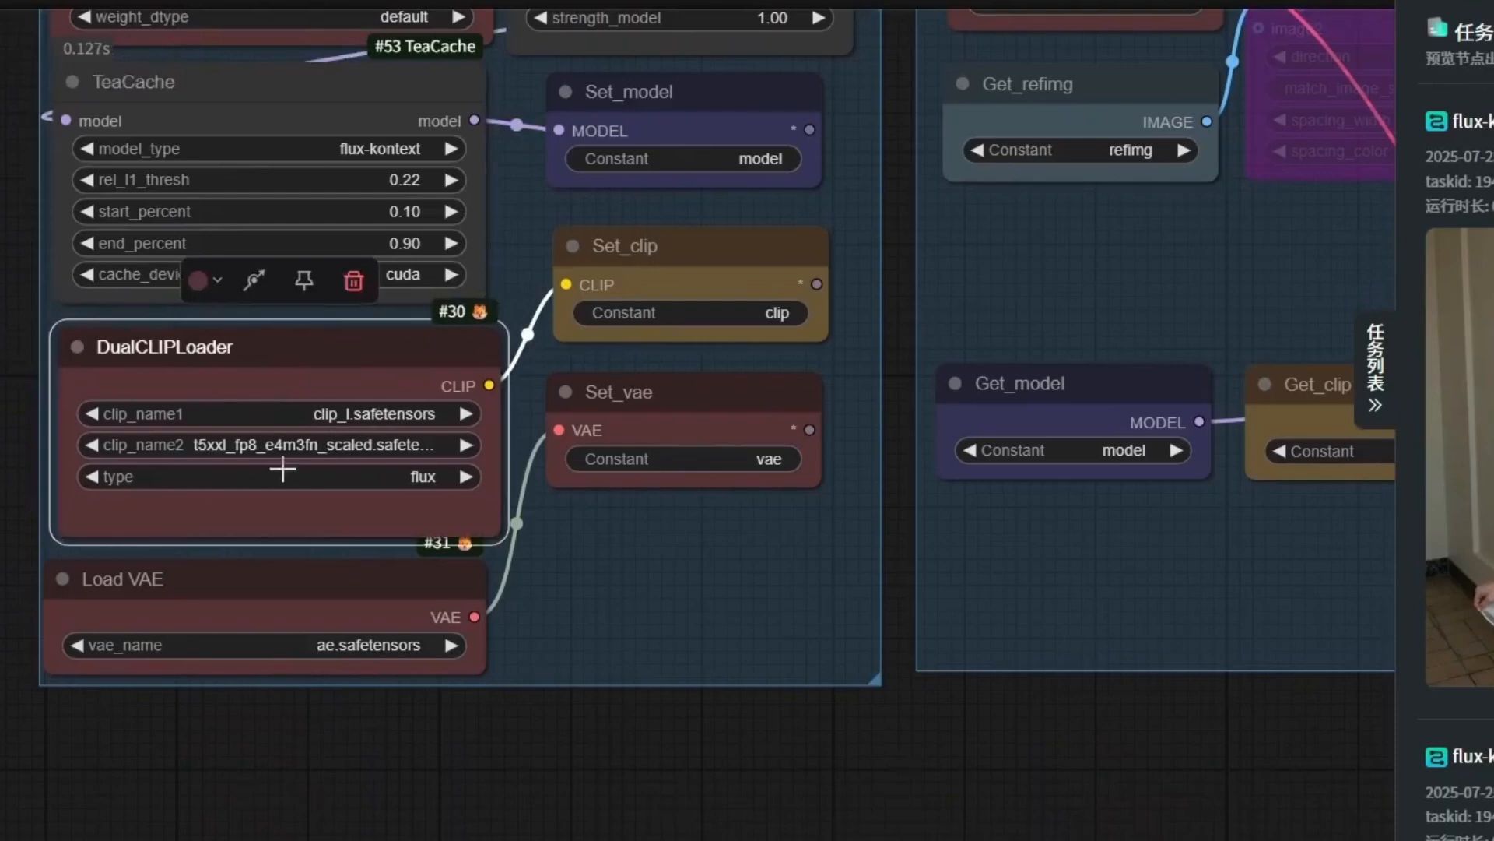
left_click_drag(283, 611, 308, 600)
scroll(603, 560, "down", 5)
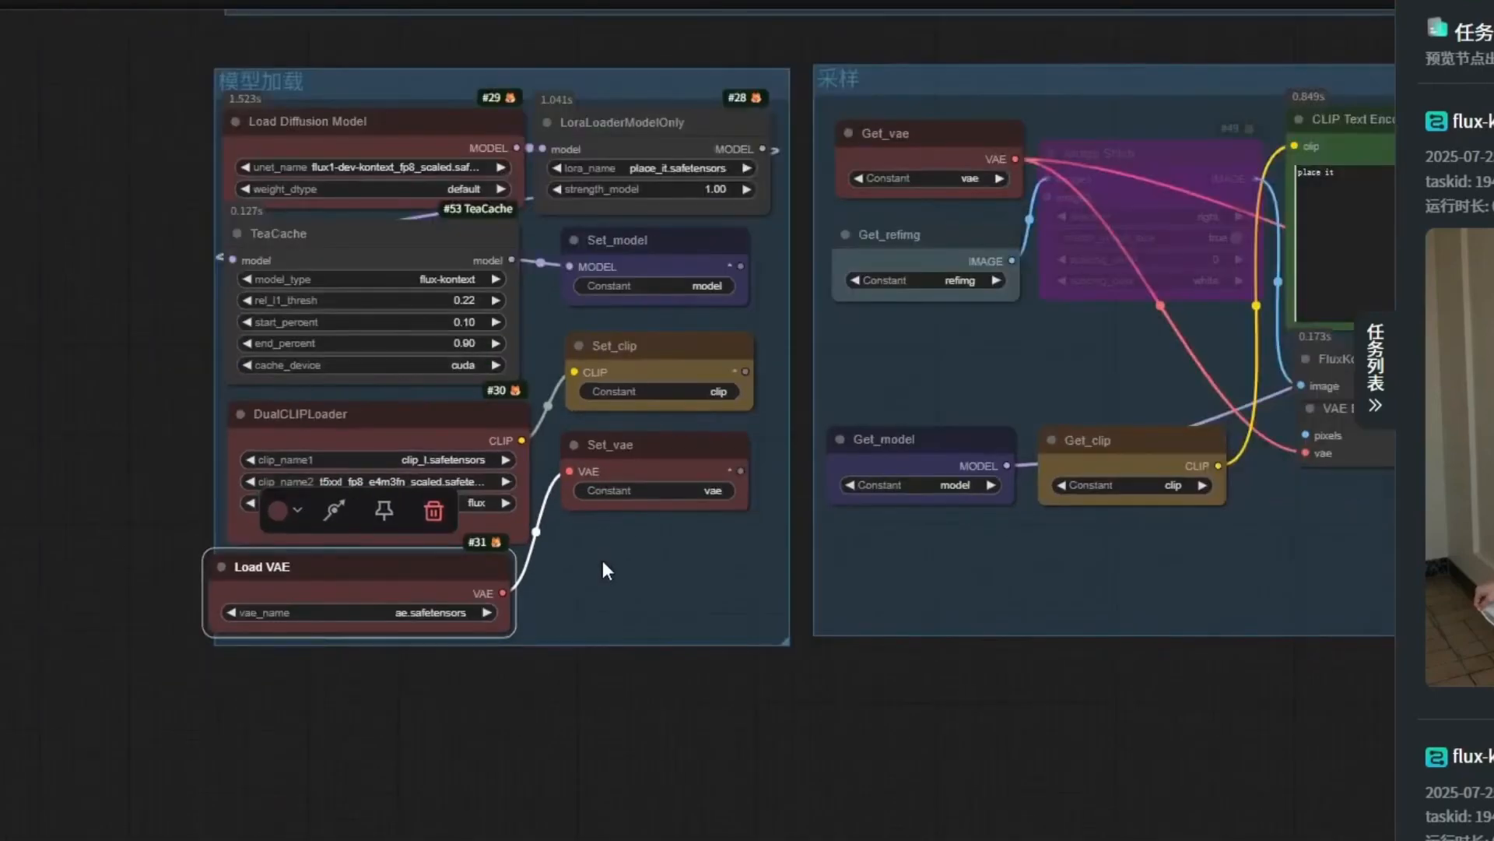
scroll(659, 165, "up", 6)
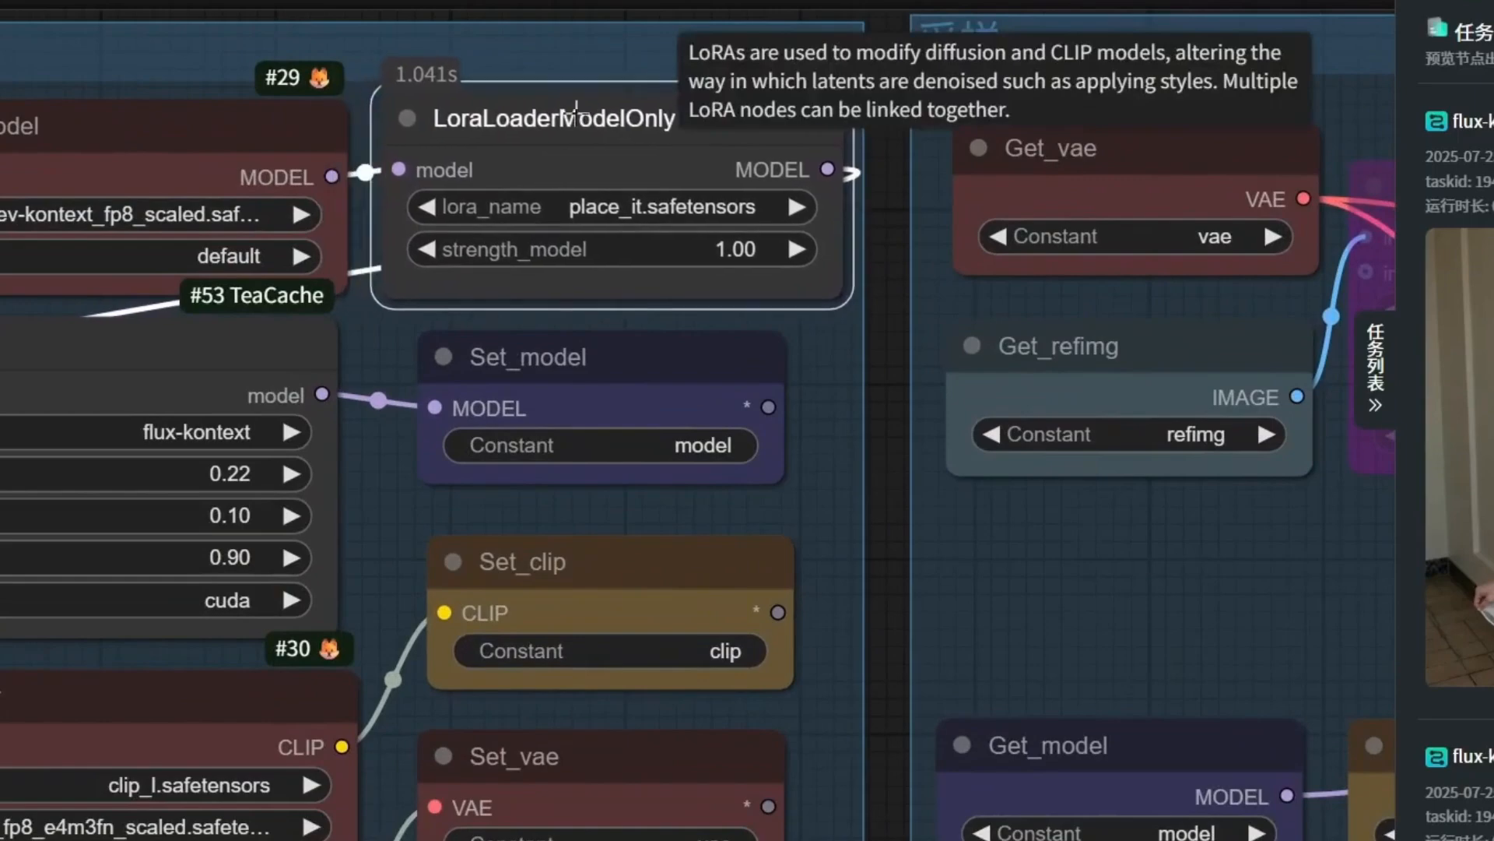
Examine the place_it LoRA loader, then the Get_refimg node and the "place it" positive prompt in the sampling group
left_click_drag(494, 107, 499, 99)
scroll(521, 210, "down", 3)
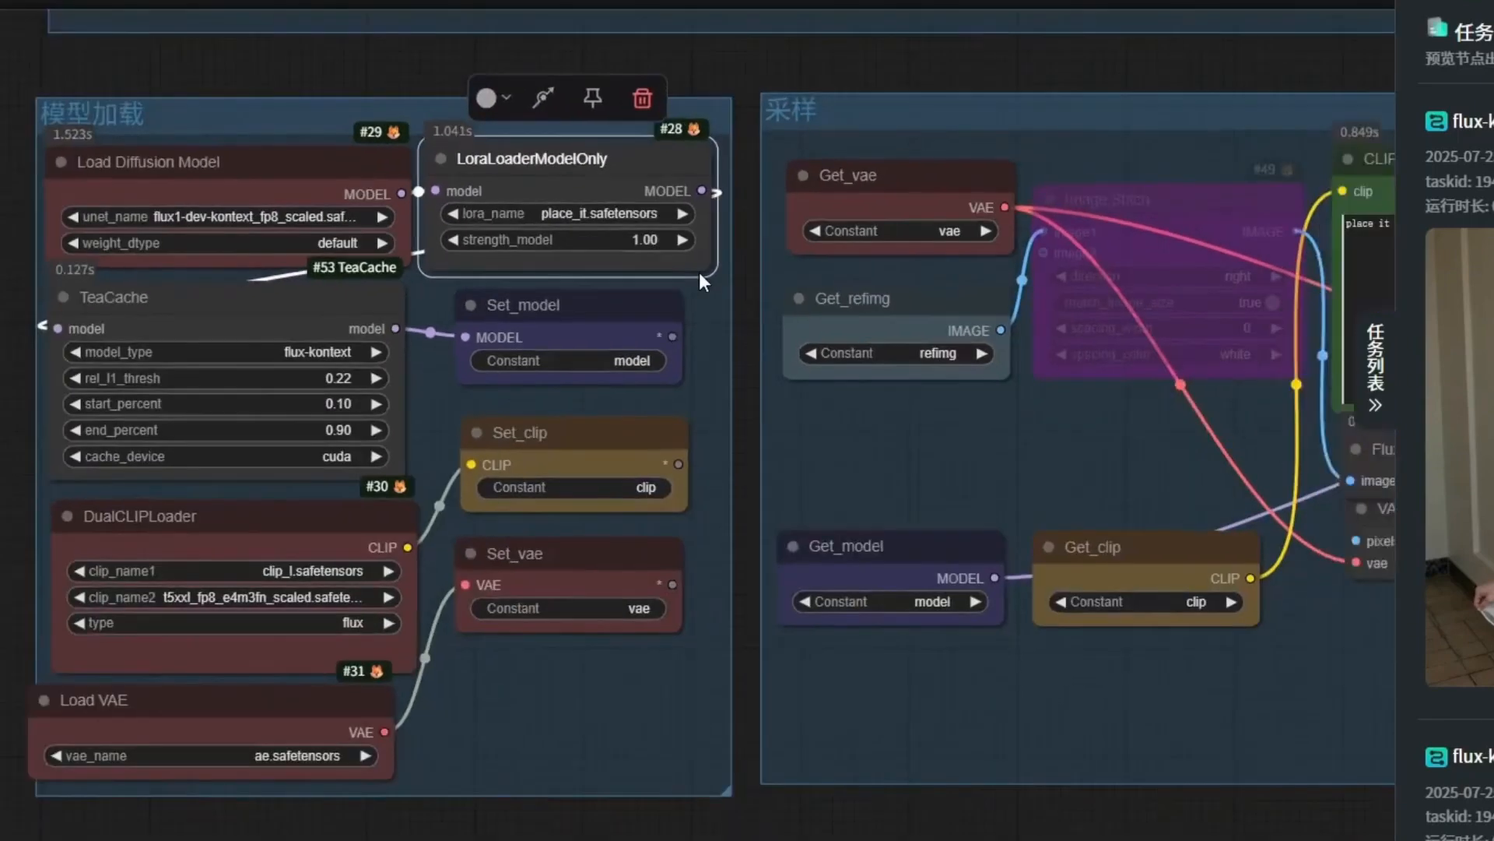
left_click_drag(1074, 509, 358, 475)
scroll(359, 474, "up", 2)
left_click(117, 256)
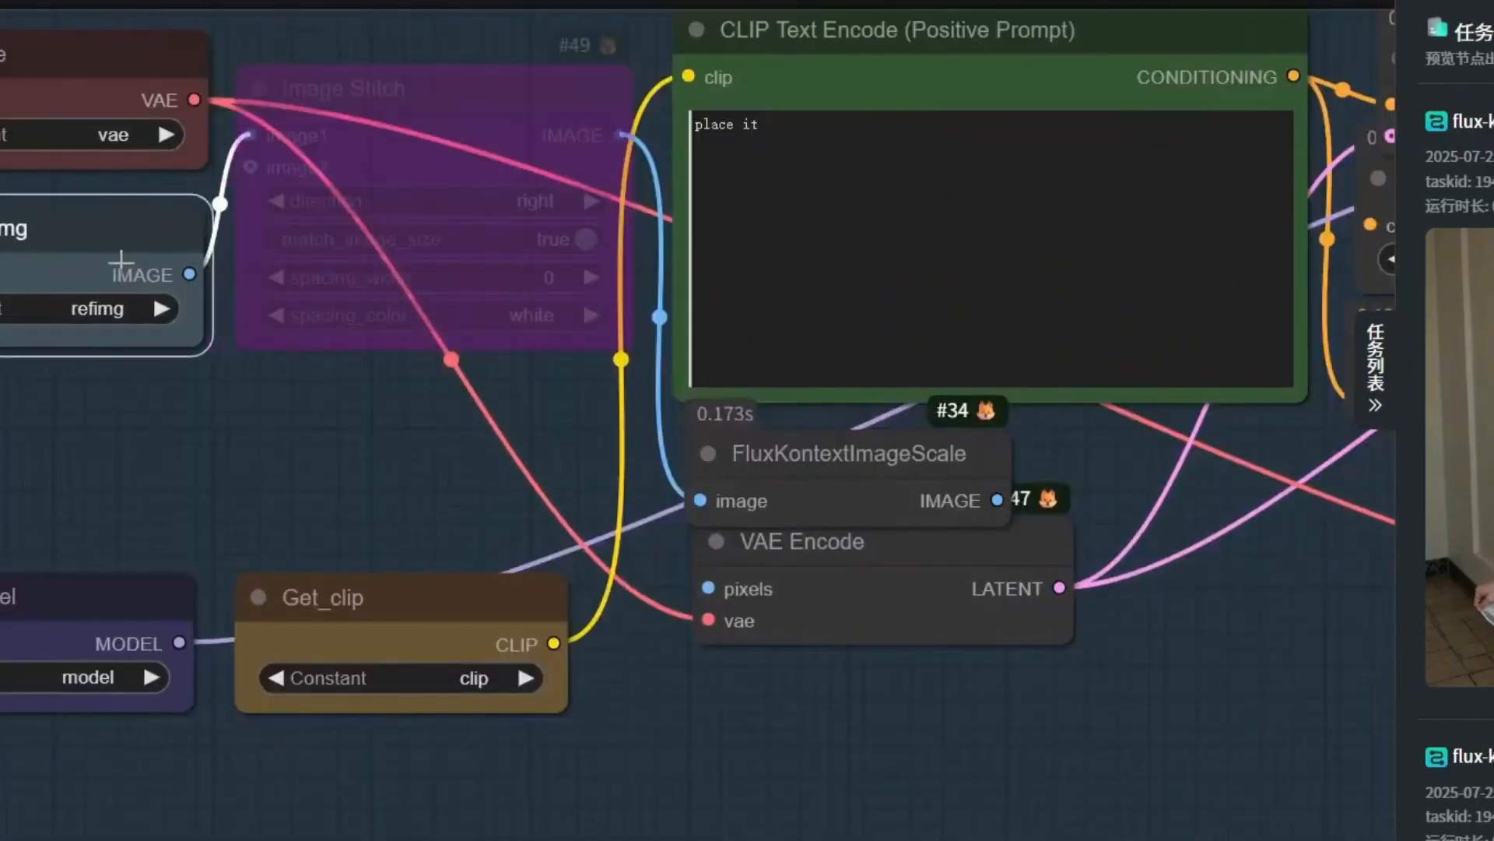
Separate the VAE Encode node from the overlapping FluxKontextImageScale node to expose the connections between them
left_click_drag(533, 455, 287, 349)
scroll(574, 397, "up", 3)
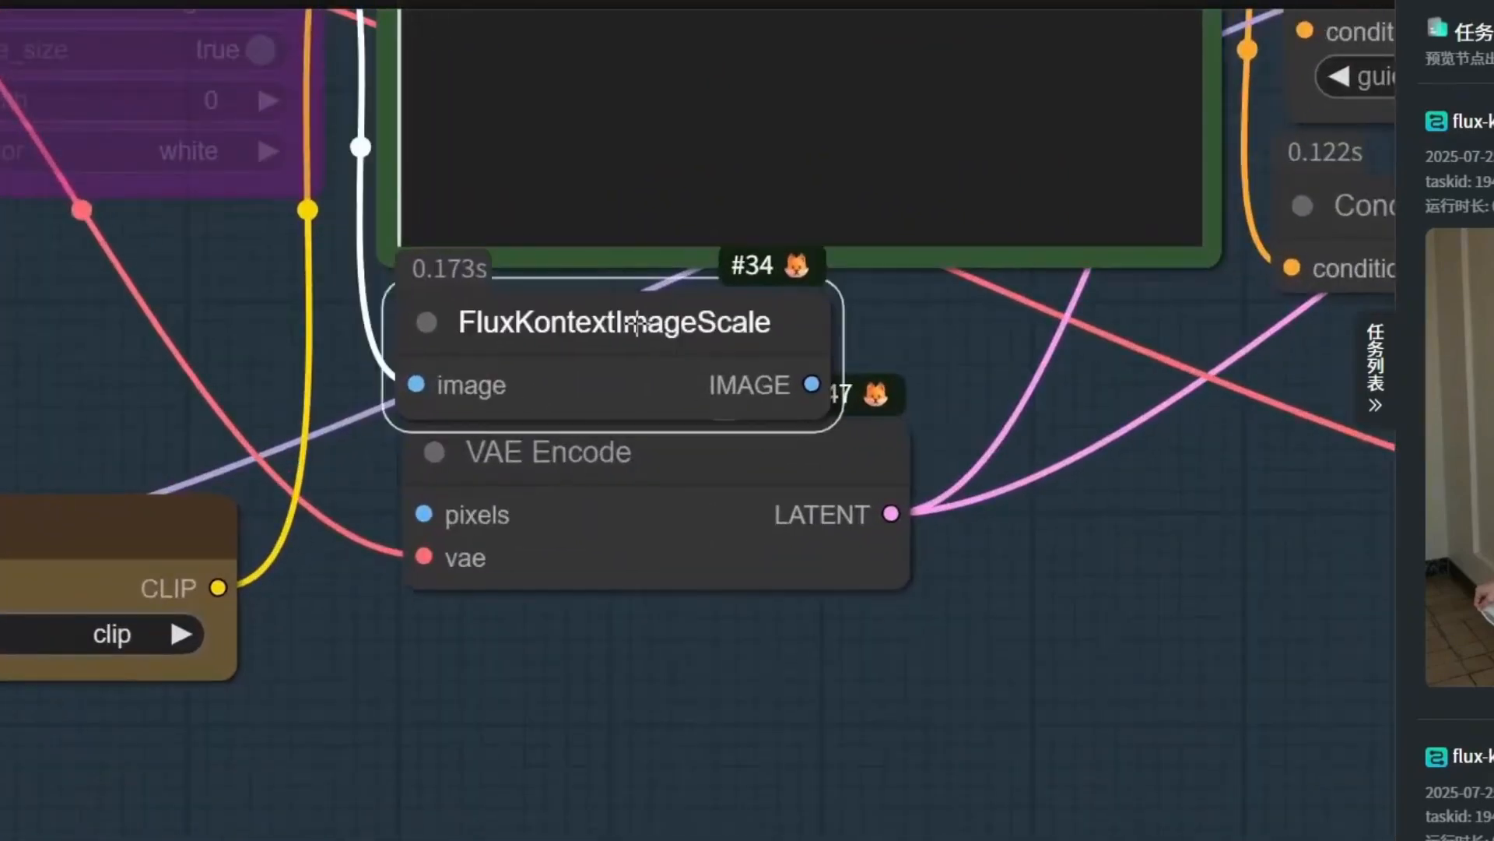
left_click(444, 390)
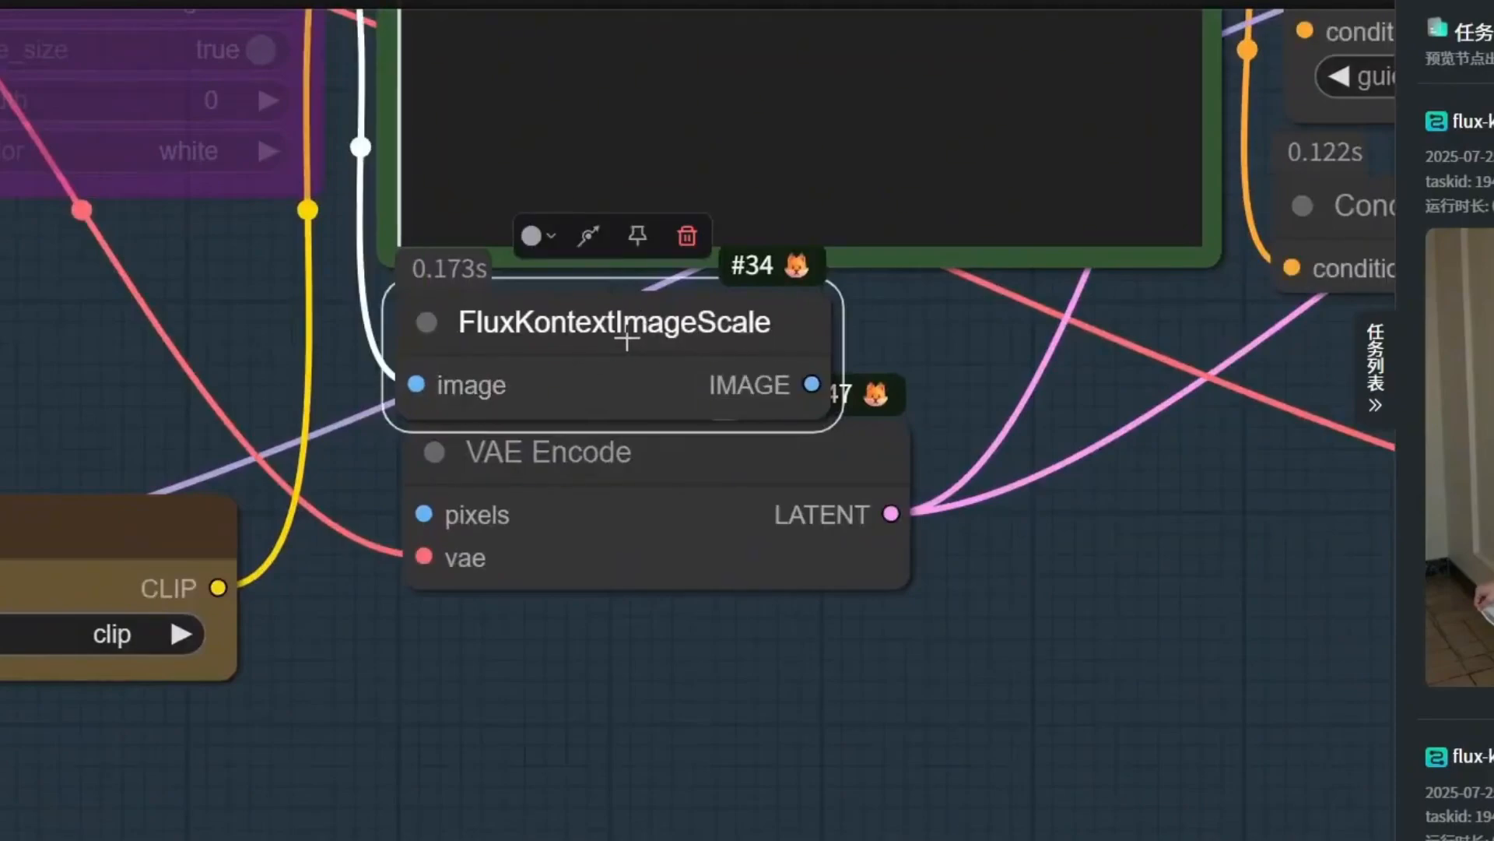
scroll(658, 339, "up", 5)
scroll(300, 165, "down", 5)
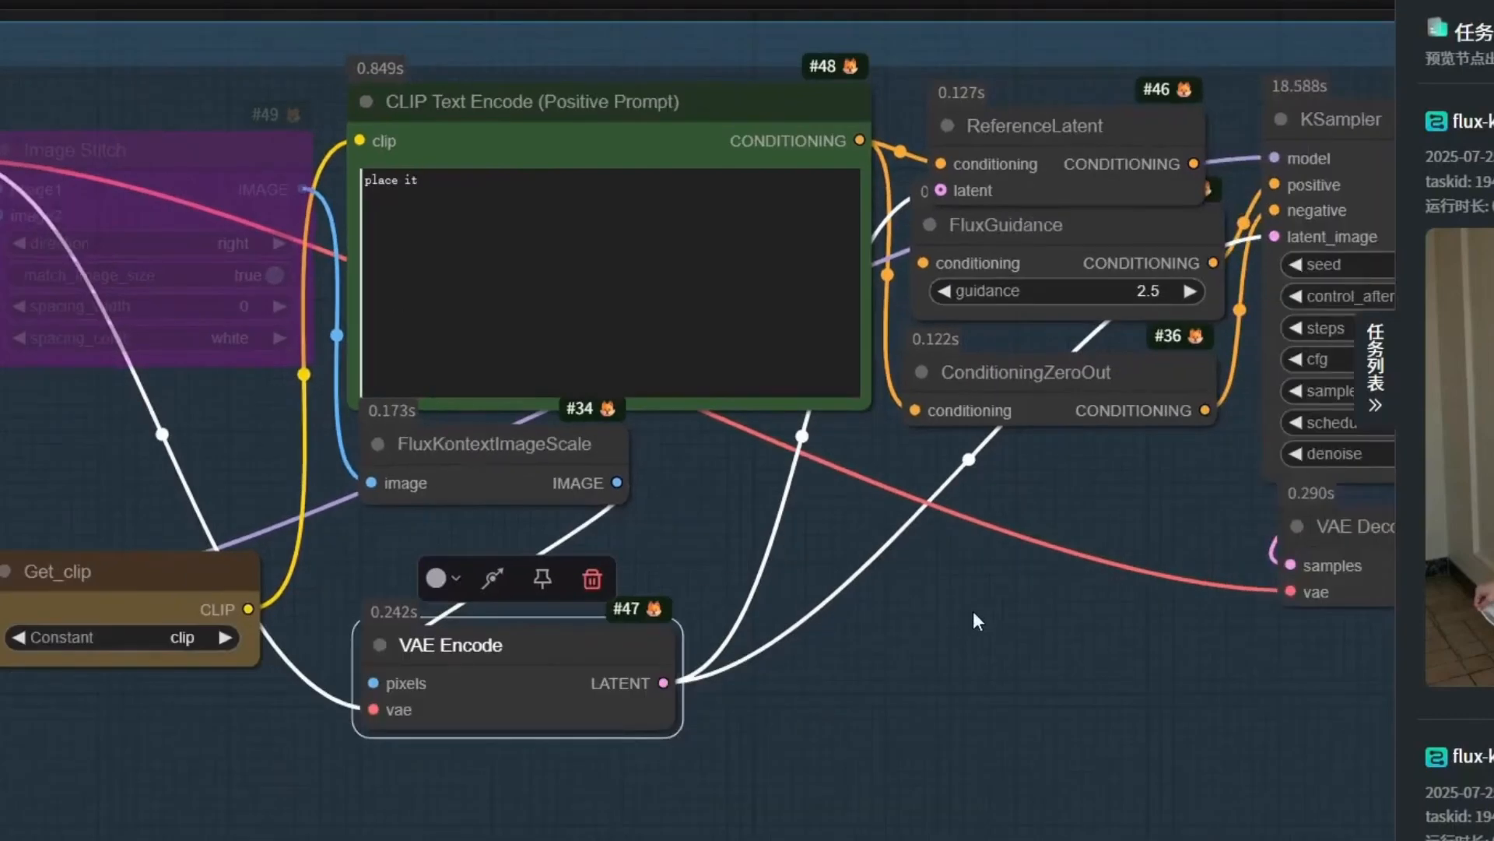
Move the ReferenceLatent node up clear of FluxGuidance and examine its conditioning and latent inputs
left_click_drag(974, 613, 671, 577)
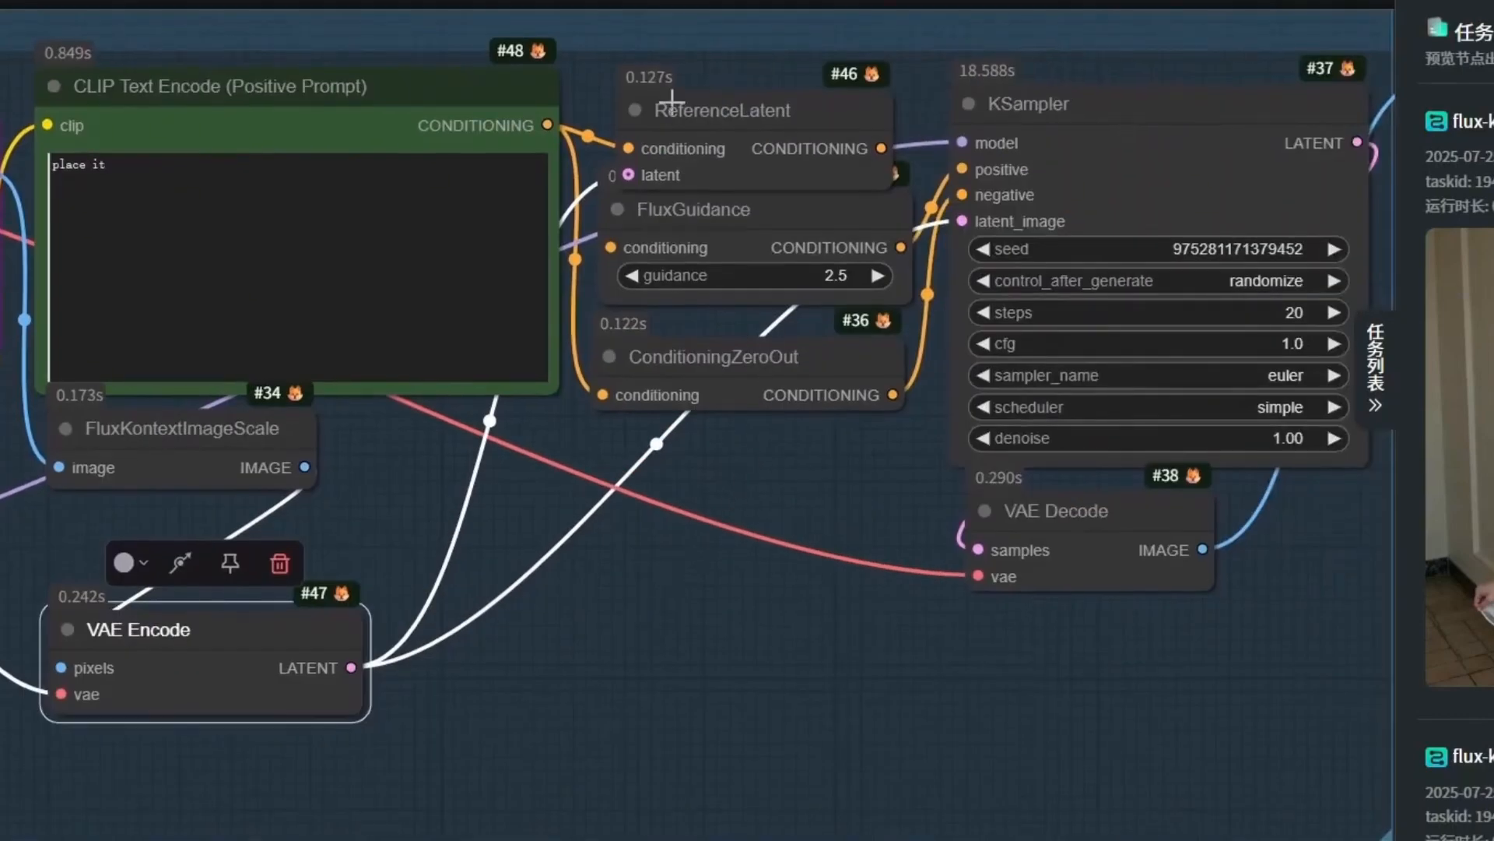
left_click_drag(672, 105, 669, 73)
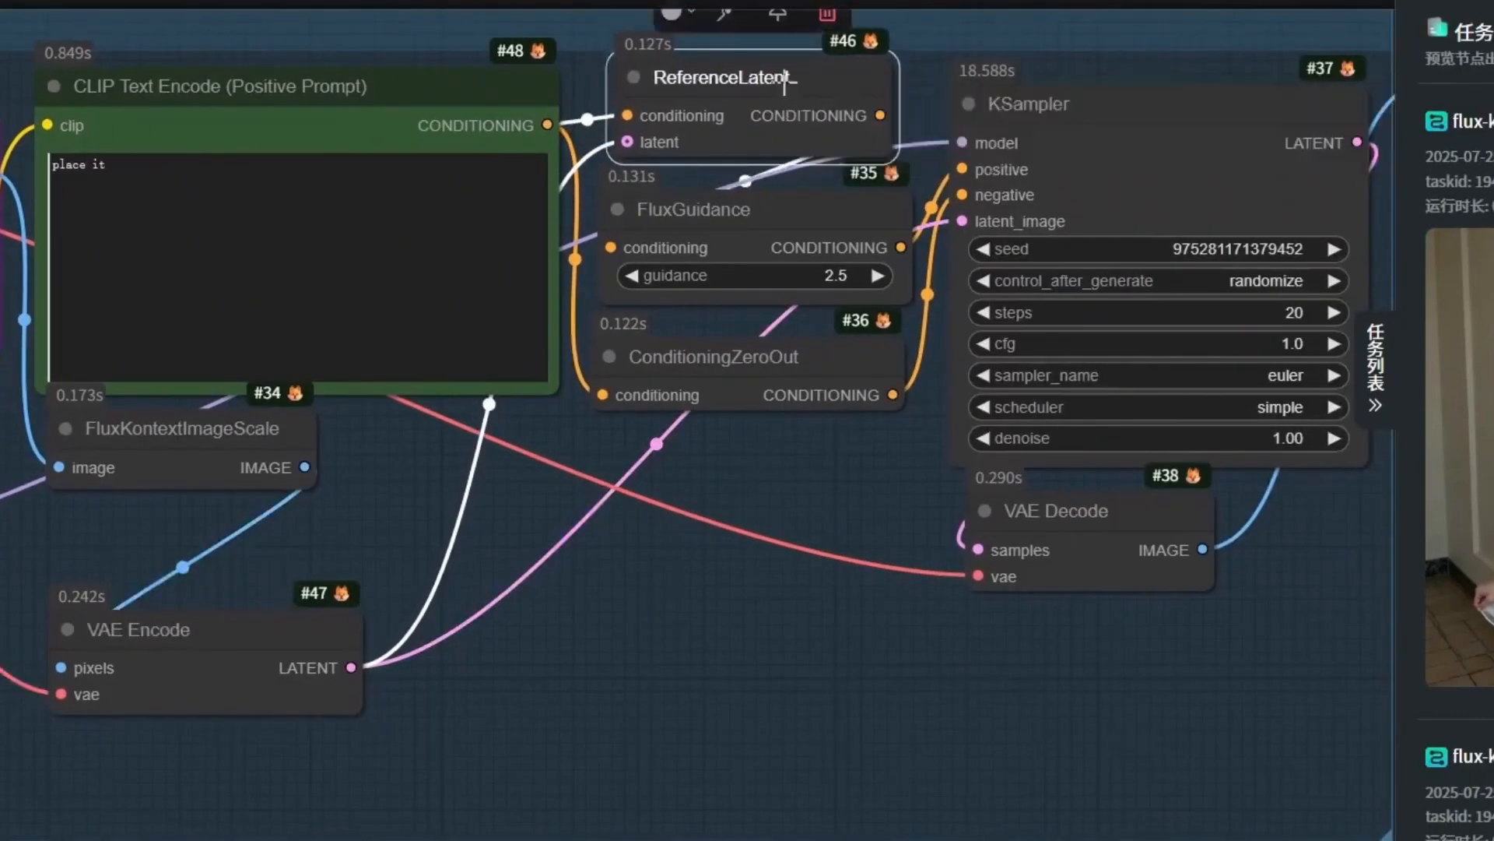
mouse_move(783, 79)
left_mouse_down()
mouse_move(732, 97)
mouse_move(776, 98)
left_mouse_up()
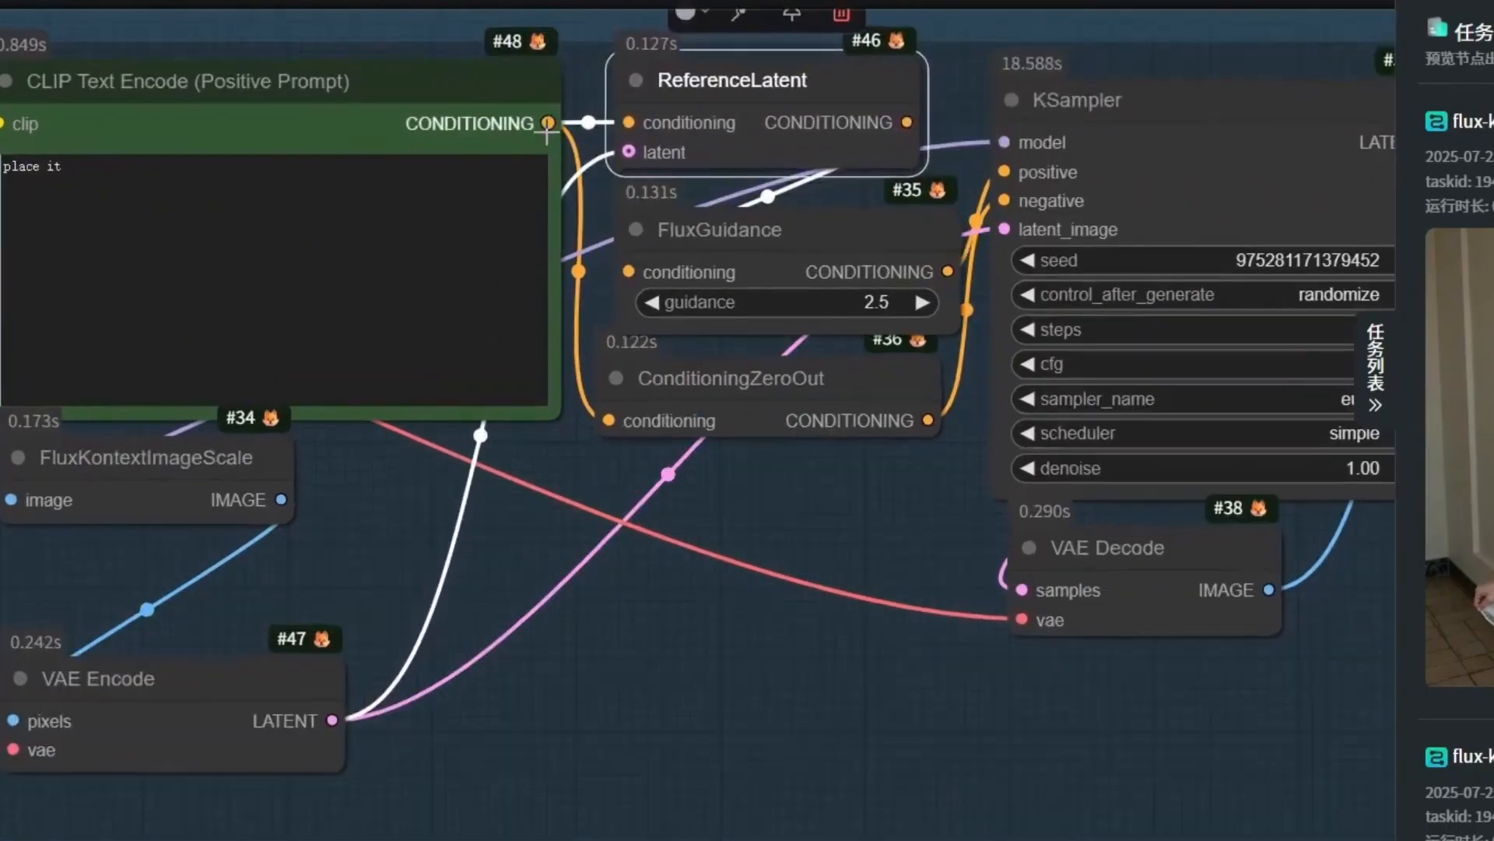
scroll(451, 112, "up", 6)
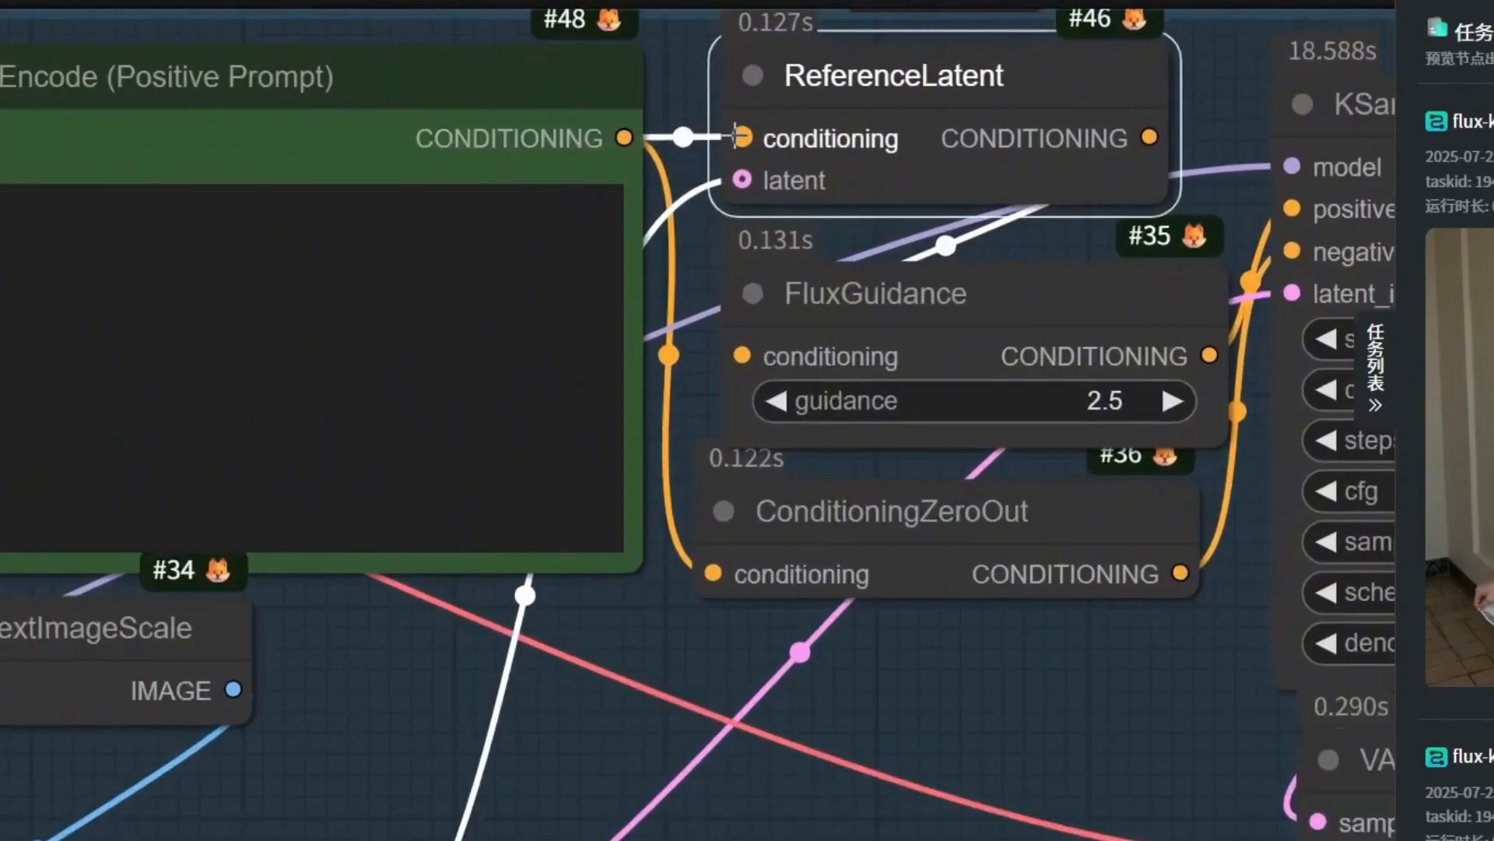
Examine how ConditioningZeroOut feeds the KSampler's negative input and review the KSampler's sampling settings
left_click_drag(910, 532, 390, 423)
scroll(428, 423, "down", 7)
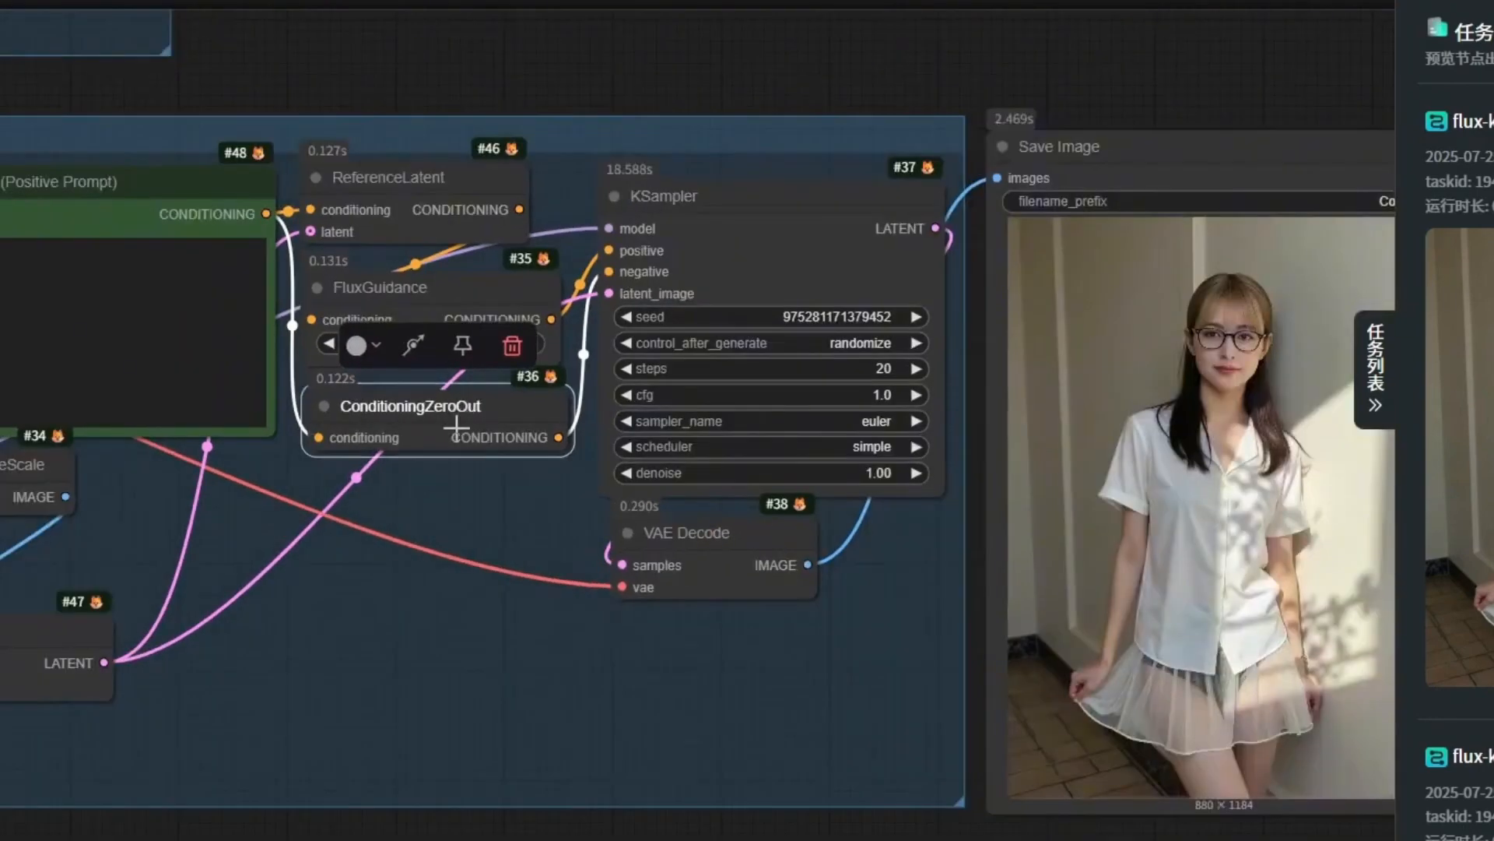
scroll(592, 243, "up", 3)
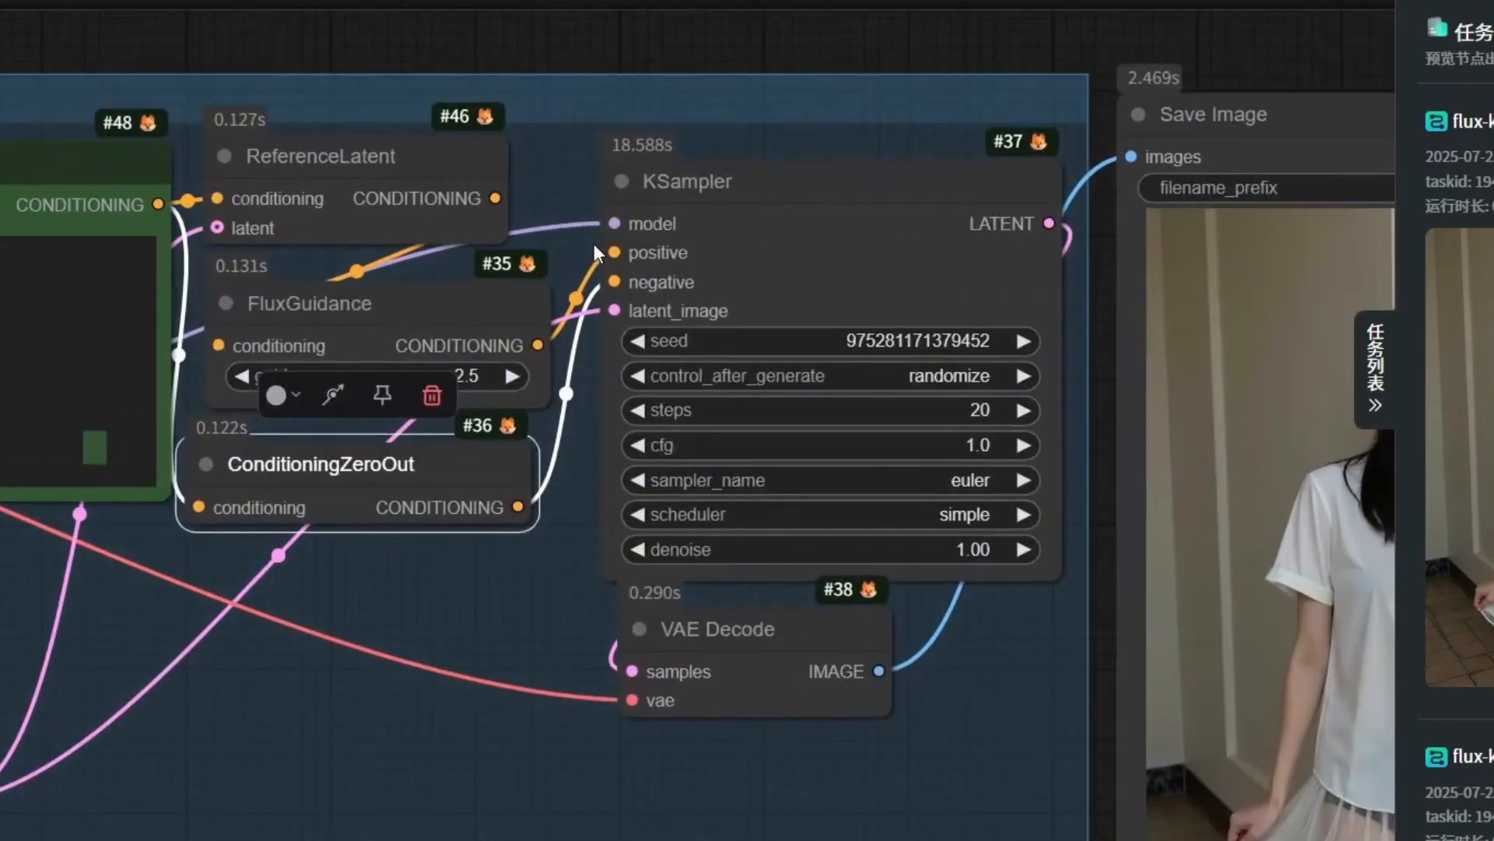
scroll(540, 236, "down", 2)
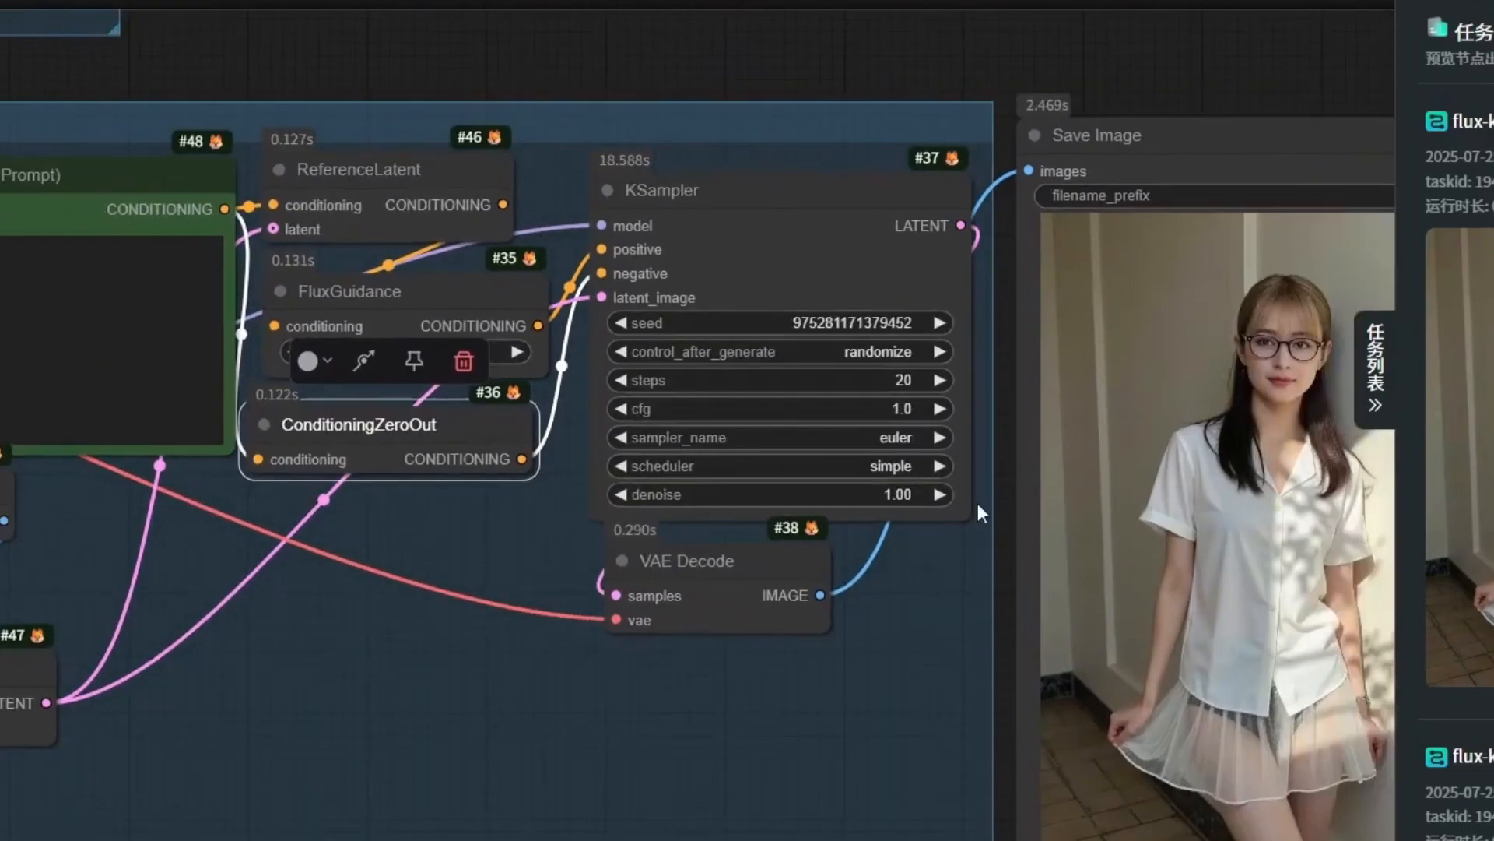
scroll(979, 459, "up", 3)
left_click_drag(803, 174, 780, 130)
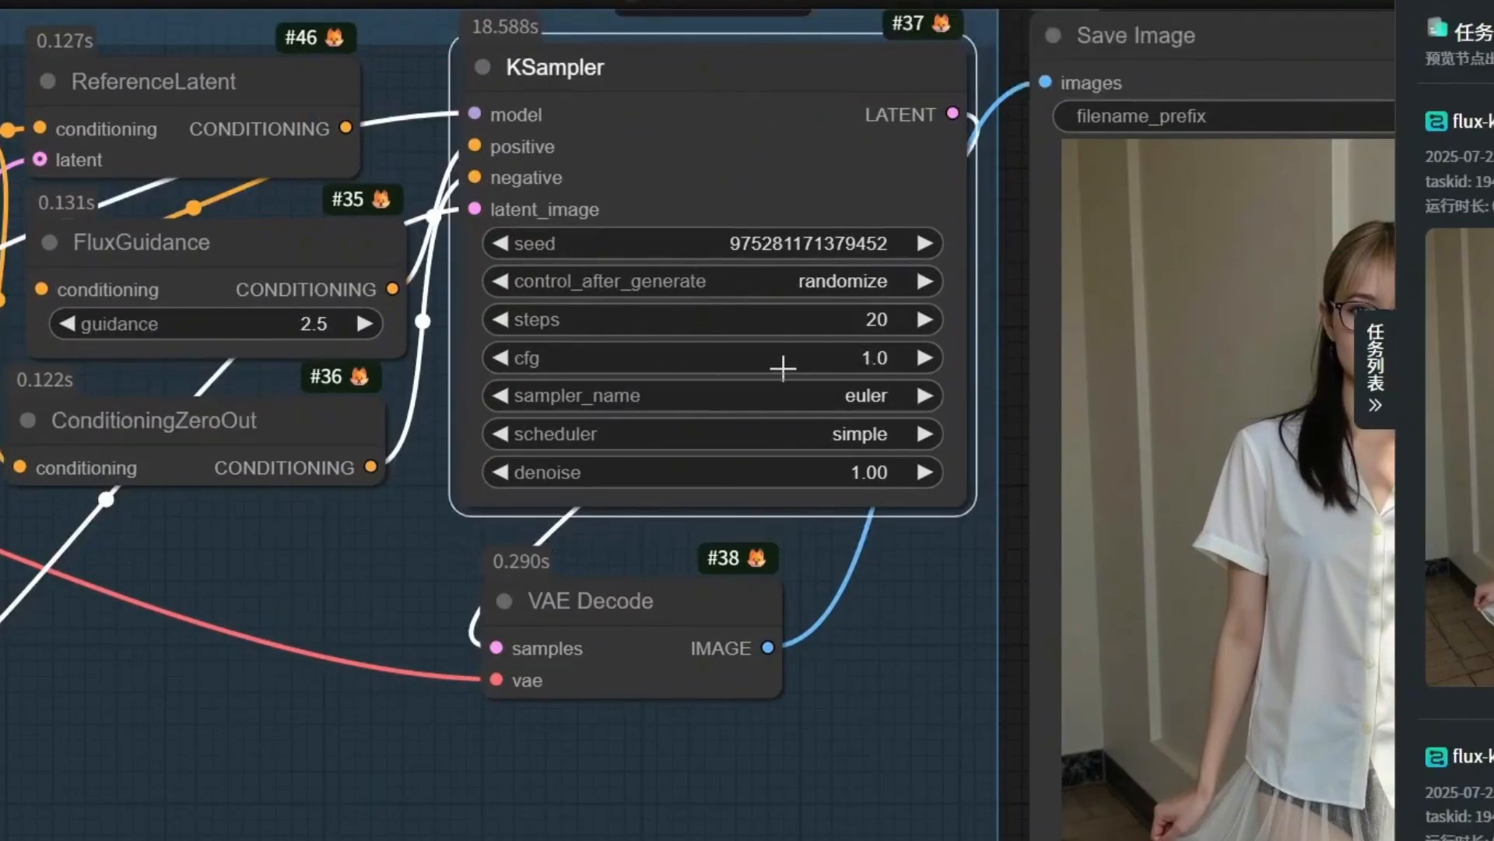
scroll(906, 357, "down", 2)
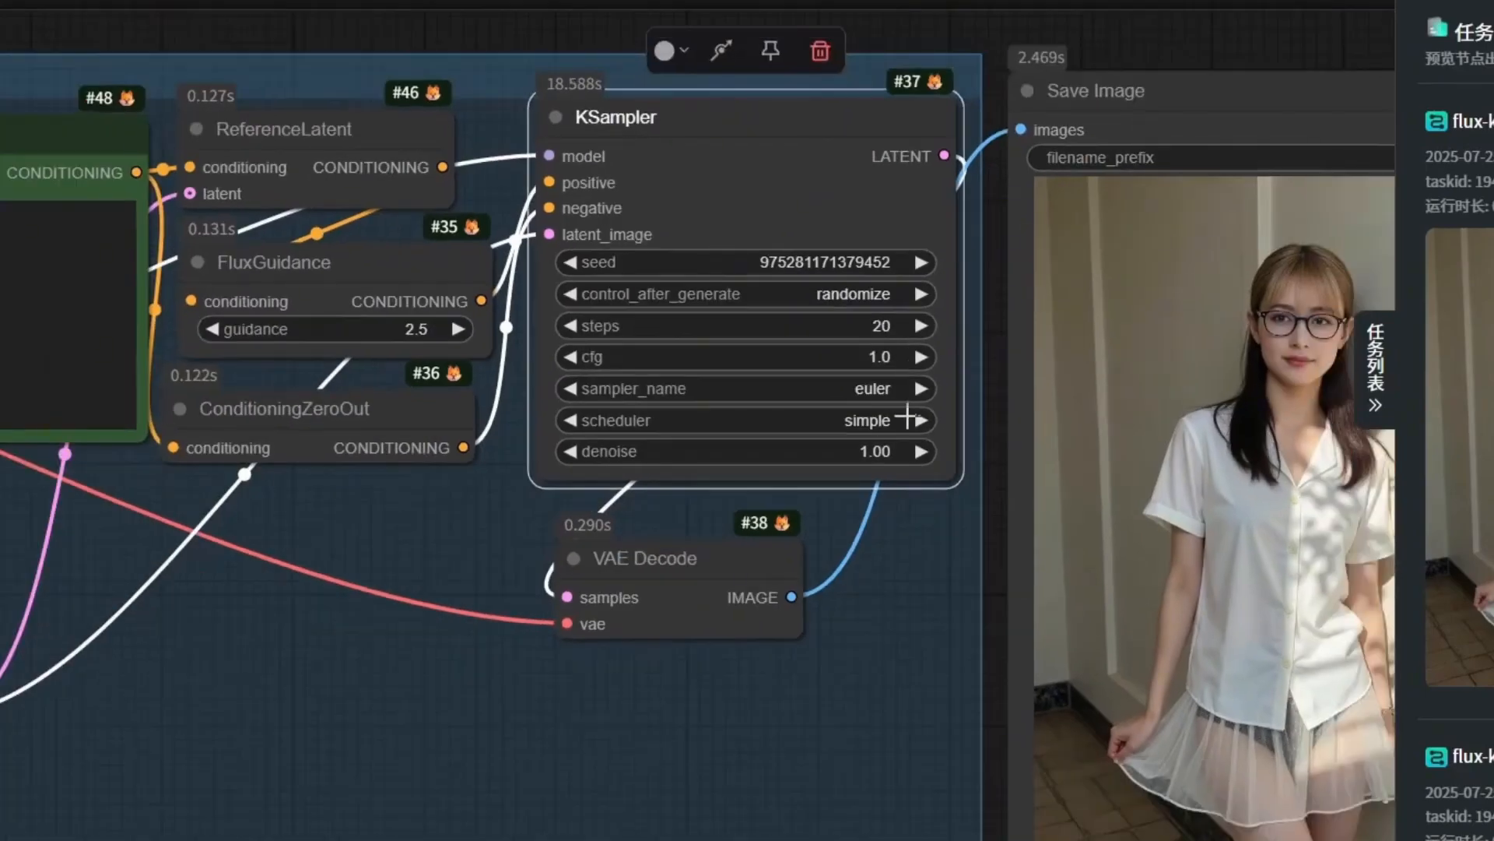
Compare the saved white-shirt result with the pasted-face collage preview in the face-preparation group
left_click_drag(908, 416, 577, 413)
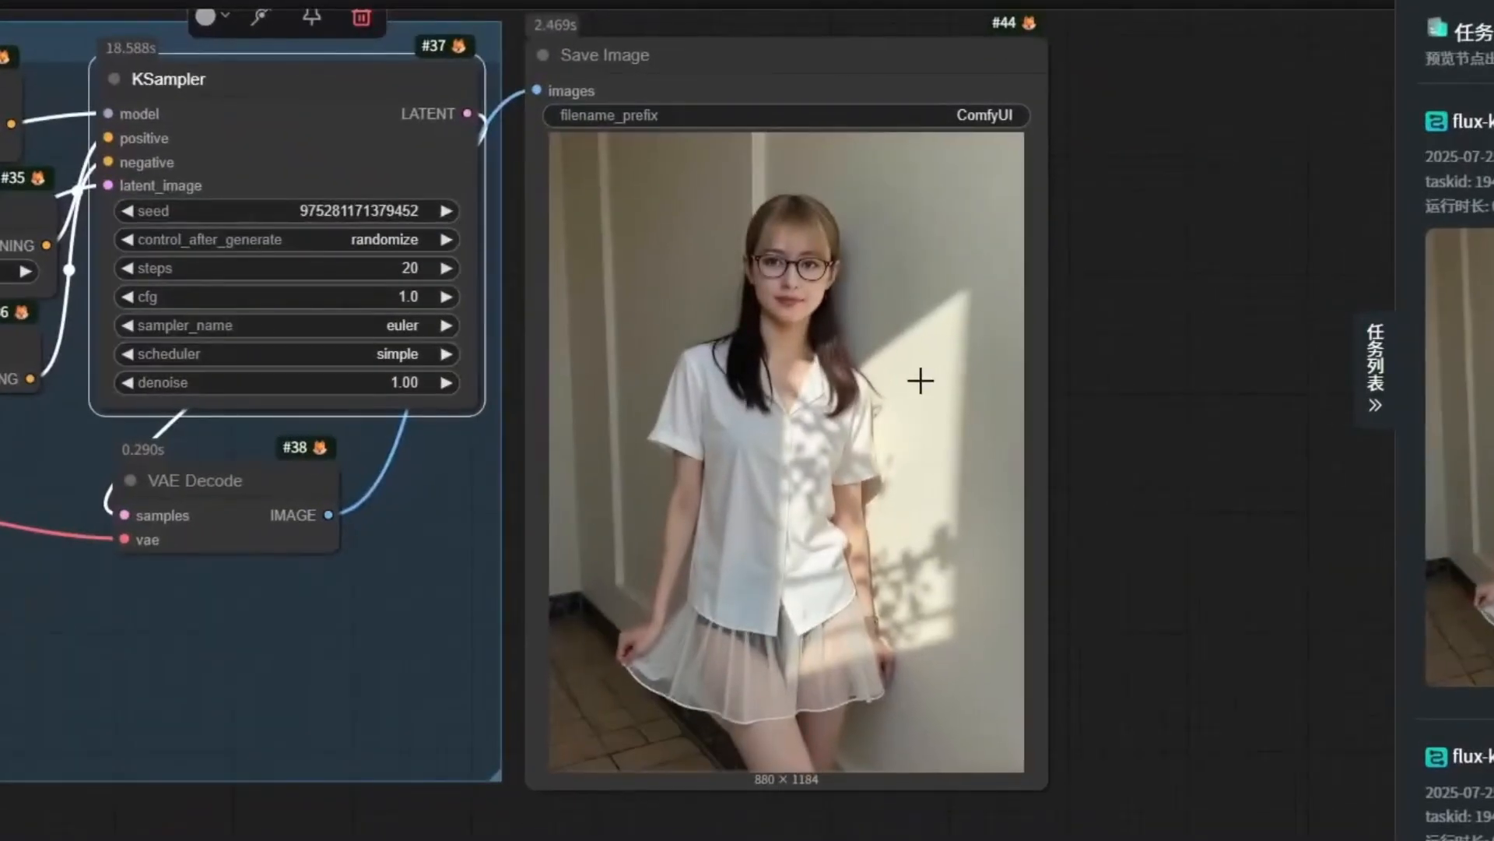
scroll(1090, 381, "down", 1)
scroll(1090, 377, "down", 3)
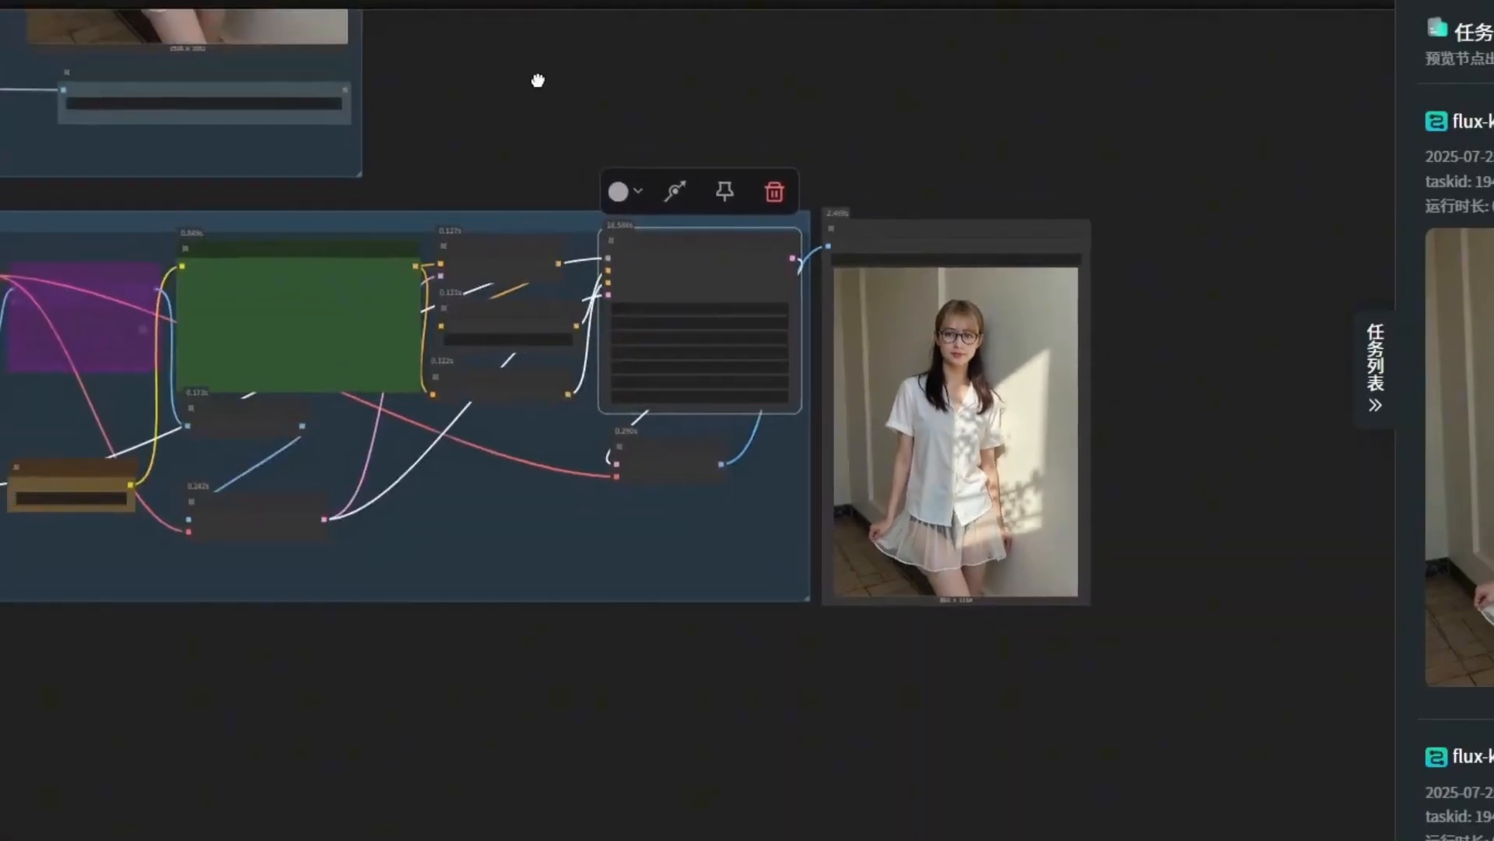
left_click_drag(537, 73, 847, 223)
scroll(819, 181, "down", 2)
left_click_drag(770, 112, 837, 364)
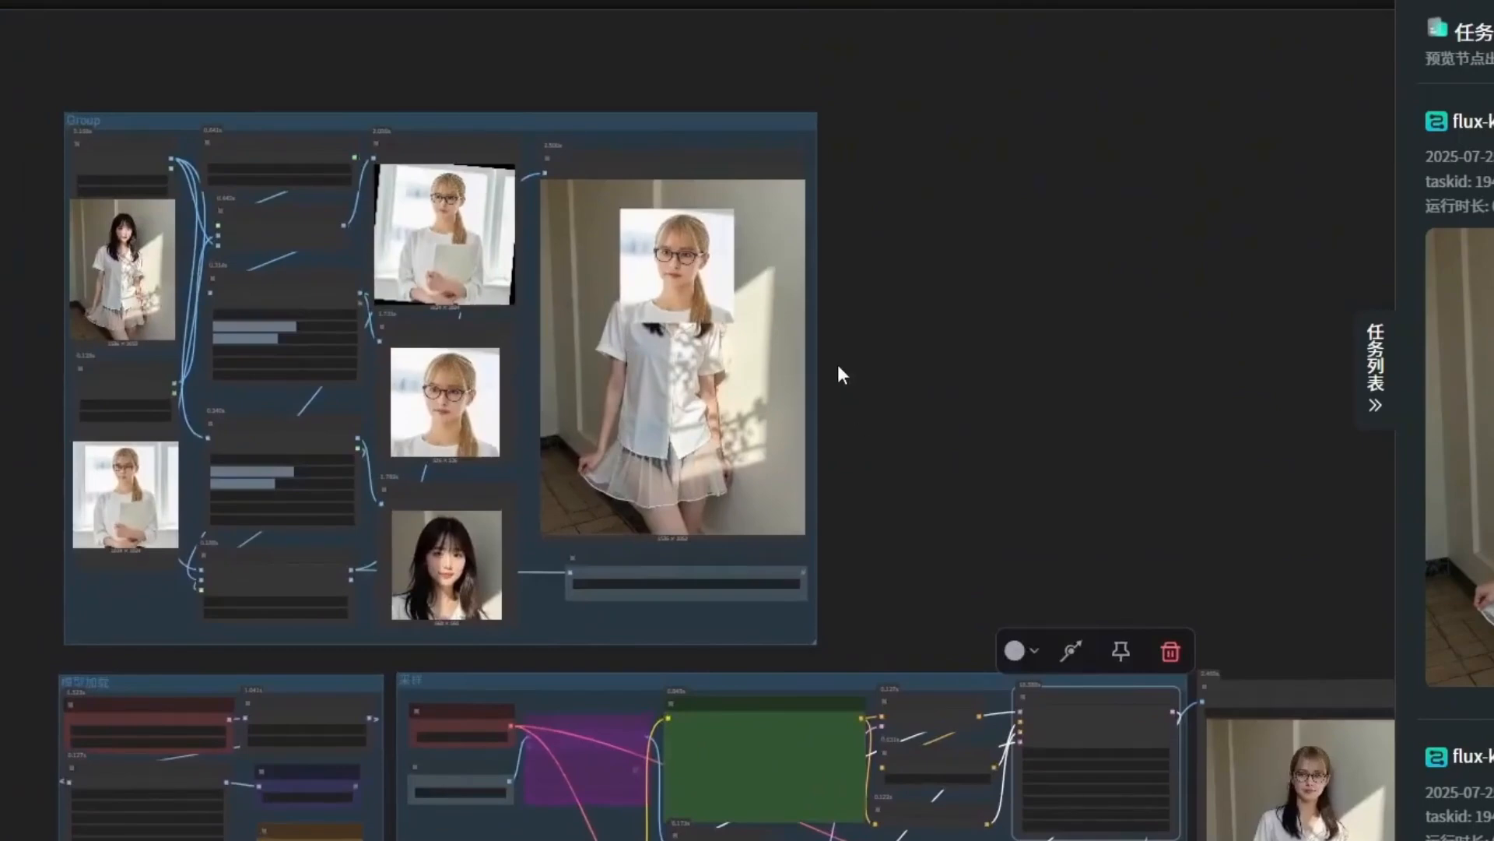
scroll(798, 280, "up", 6)
scroll(672, 181, "up", 1)
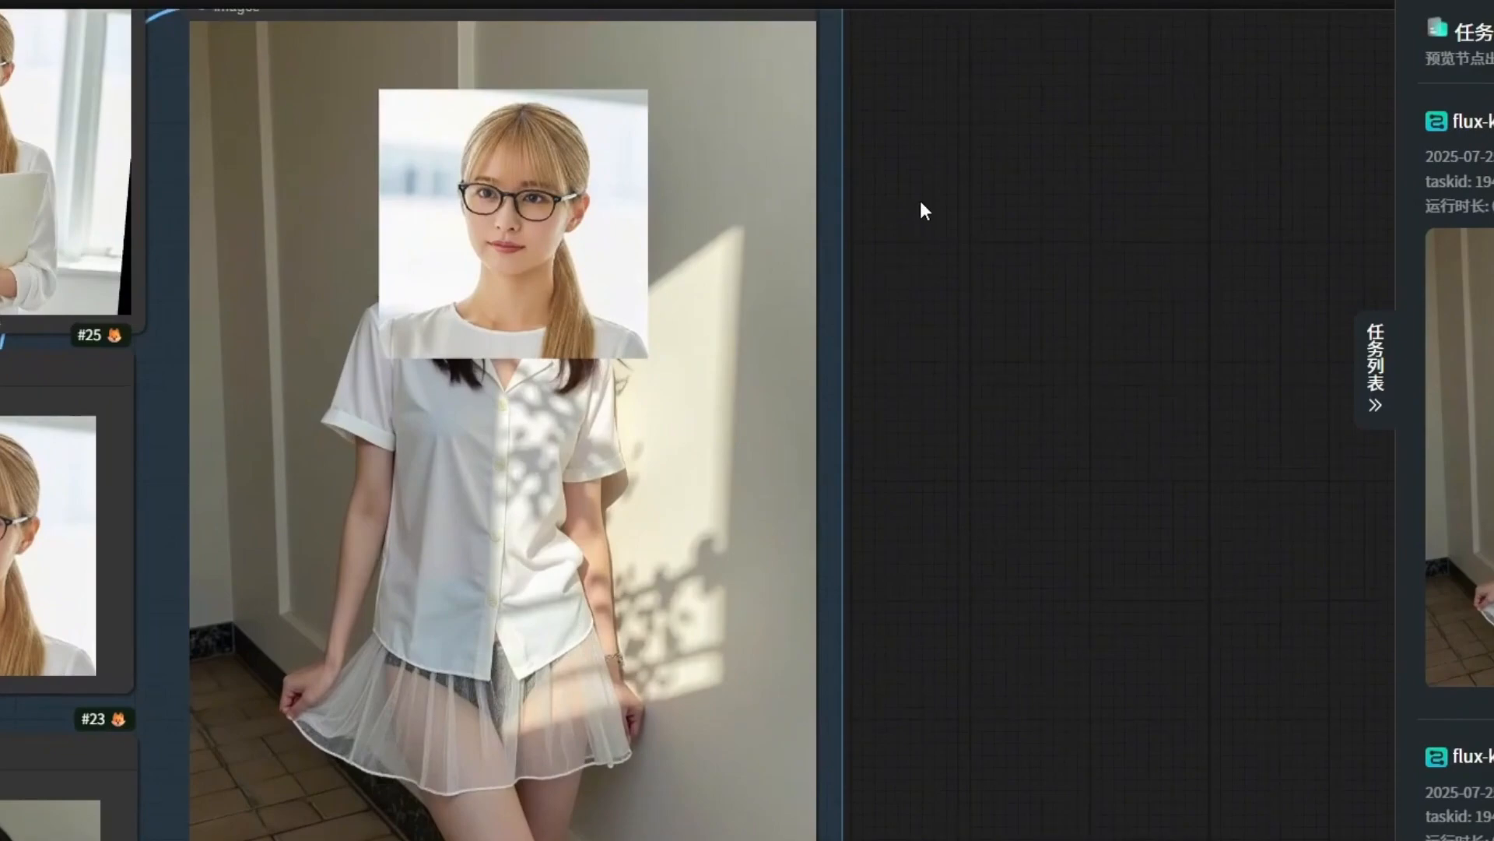
scroll(920, 199, "down", 5)
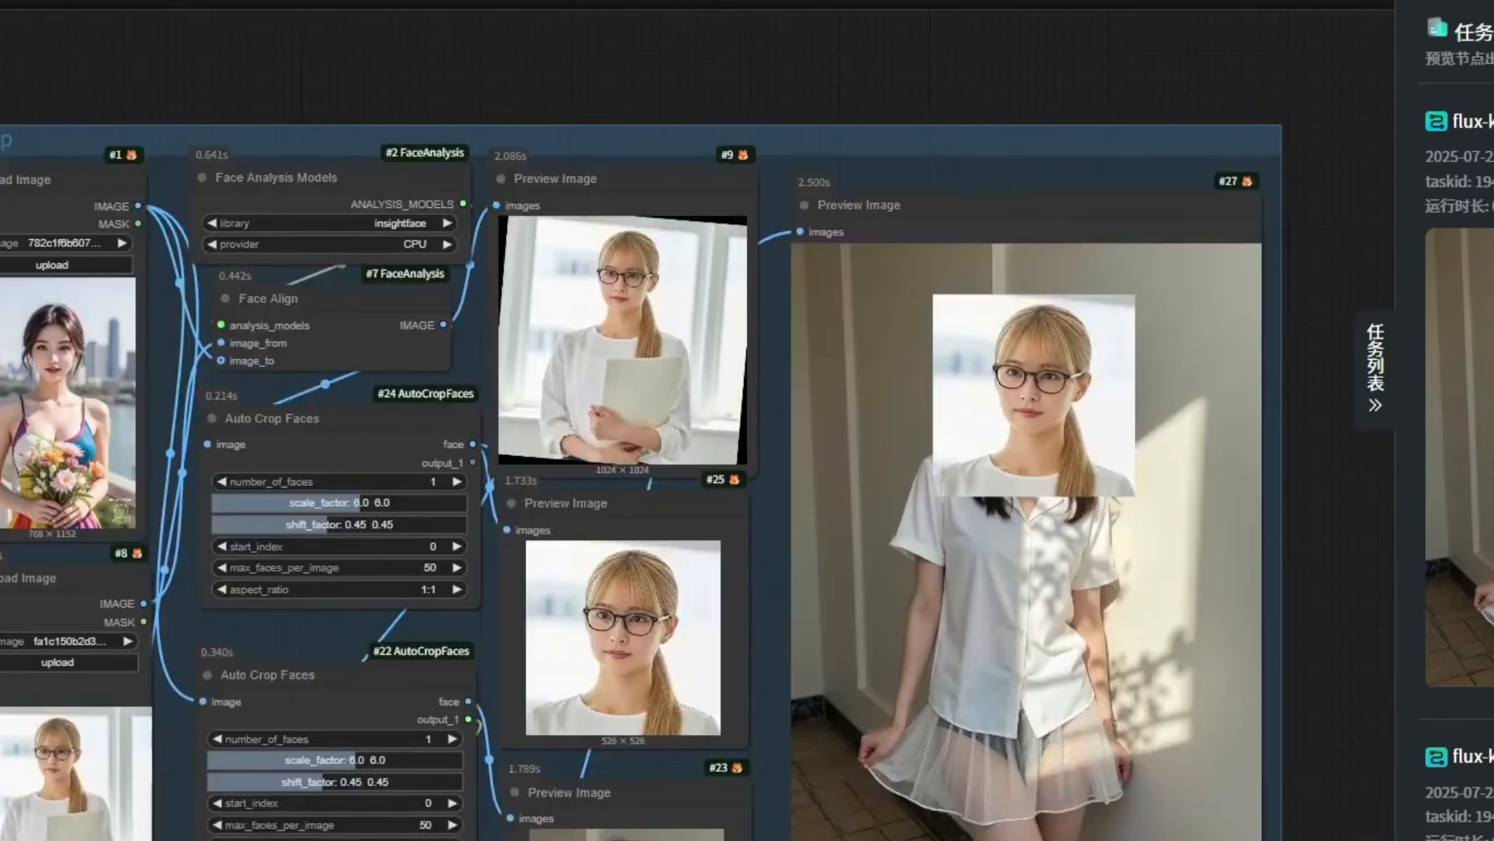
Compare the head-swap result for the flower-bouquet photo with its pasted-face collage preview
scroll(1047, 316, "down", 5)
scroll(1011, 304, "up", 8)
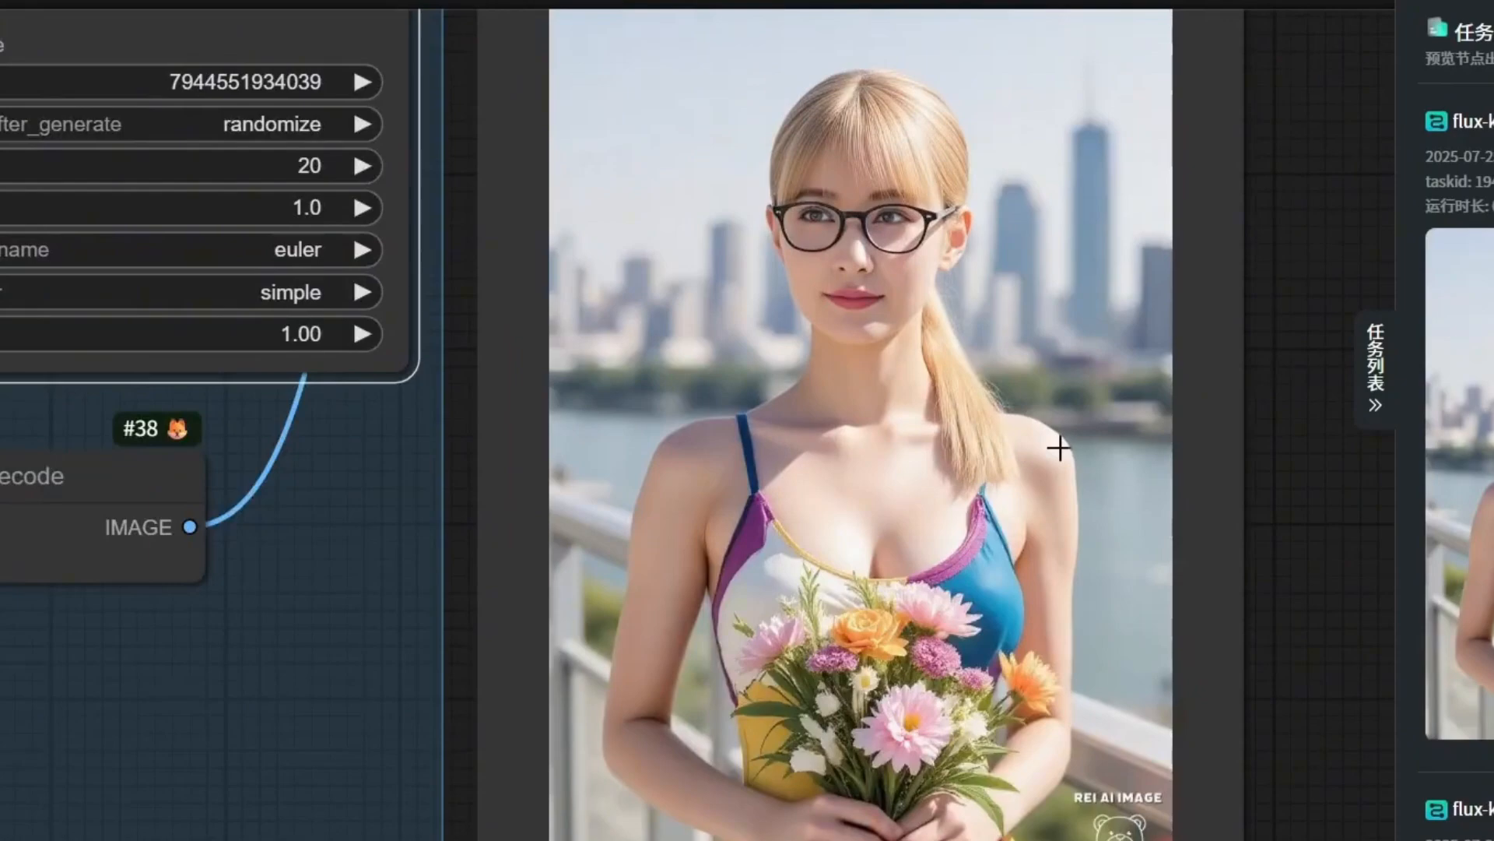
scroll(1058, 447, "down", 10)
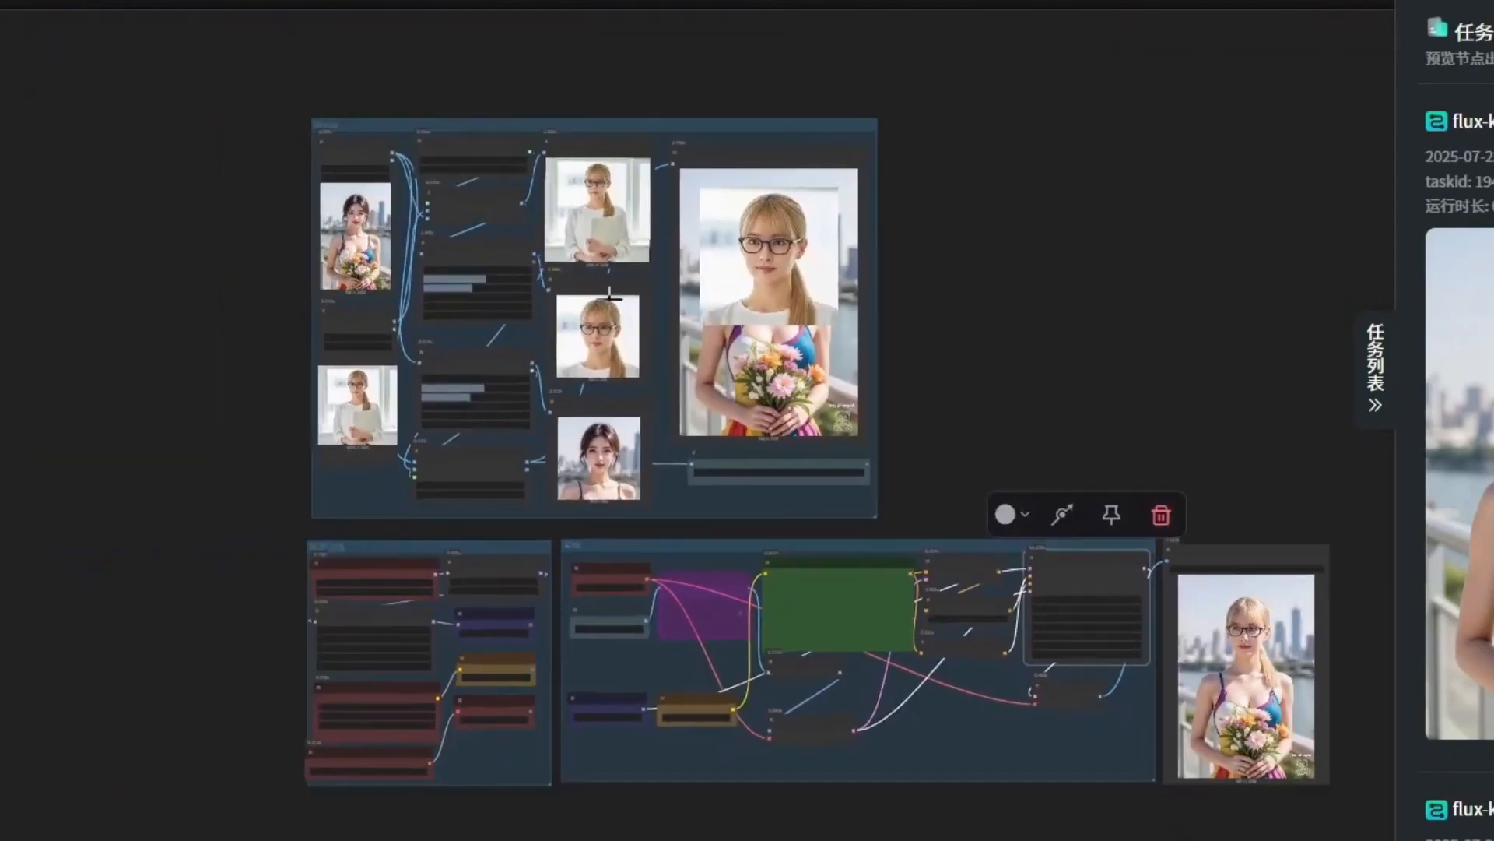
scroll(611, 294, "up", 3)
scroll(691, 213, "up", 3)
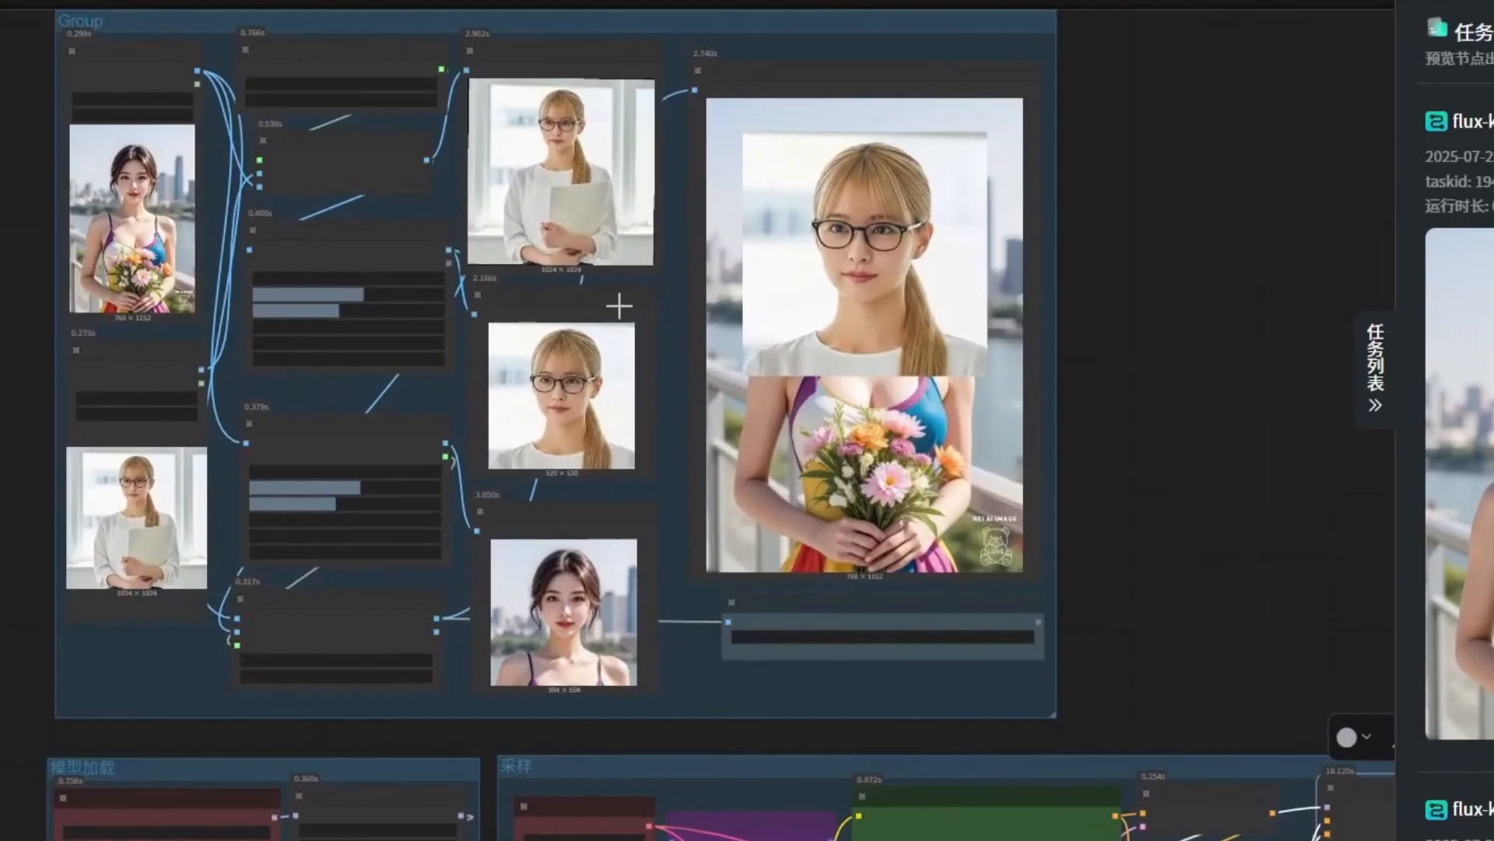
scroll(605, 298, "down", 1)
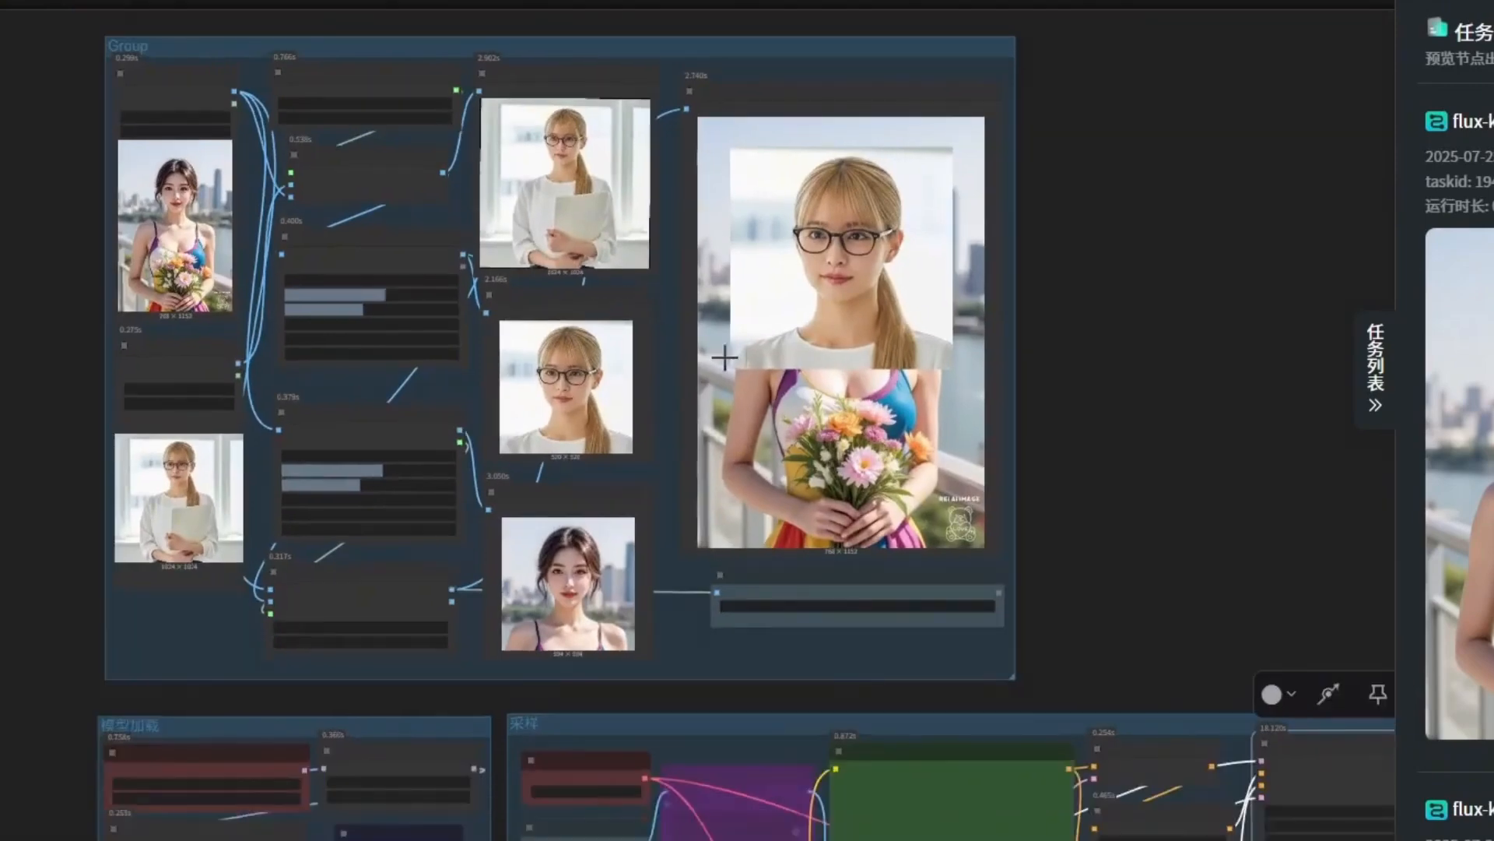
scroll(843, 317, "up", 3)
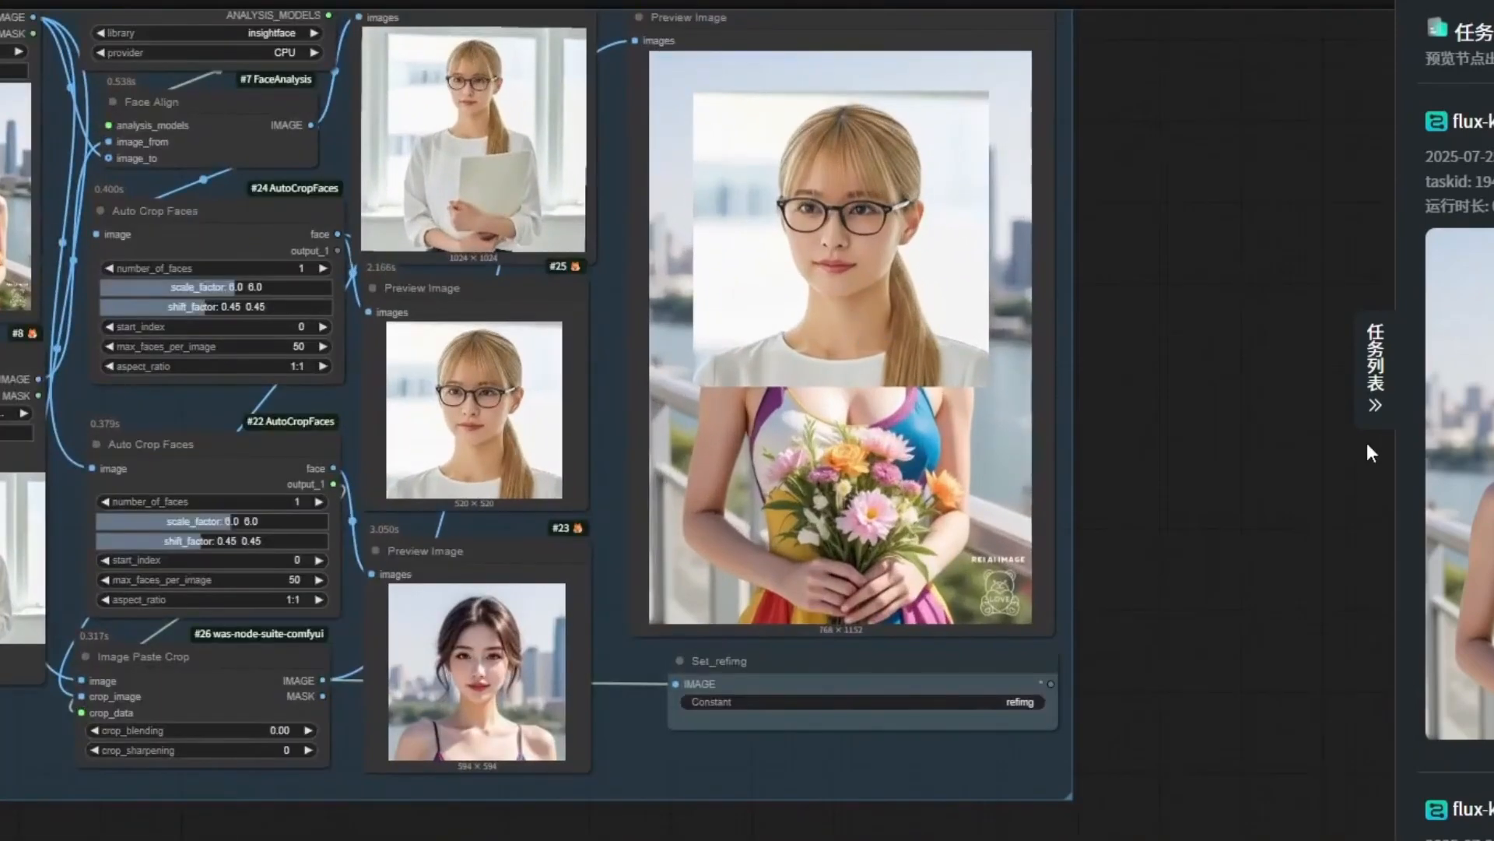
left_click_drag(1168, 352, 1184, 361)
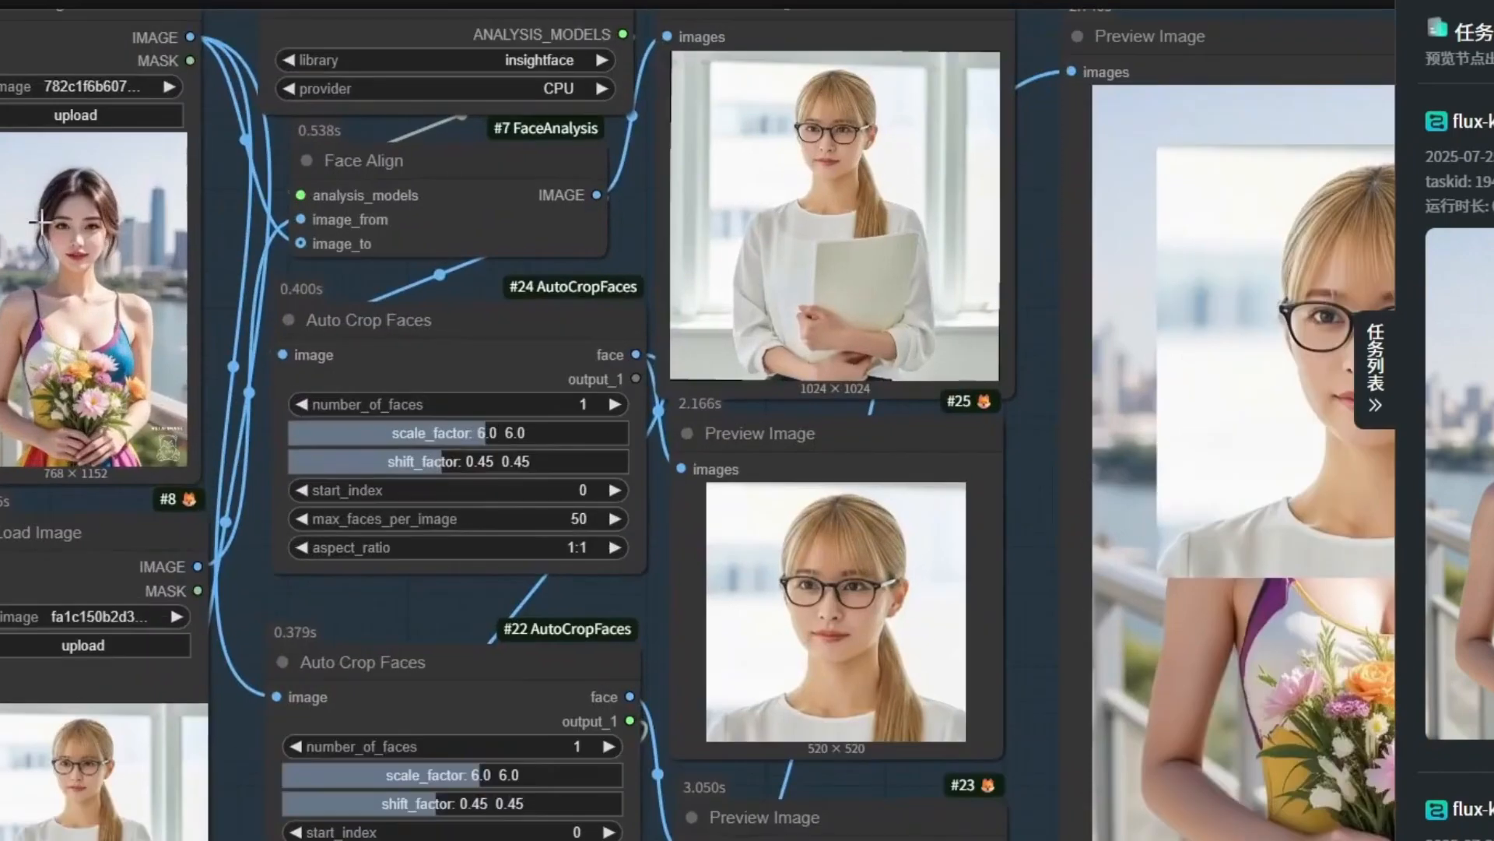
Examine the face-preparation group from the two Load Image nodes through both Auto Crop Faces nodes to Image Paste Crop
scroll(78, 224, "down", 3)
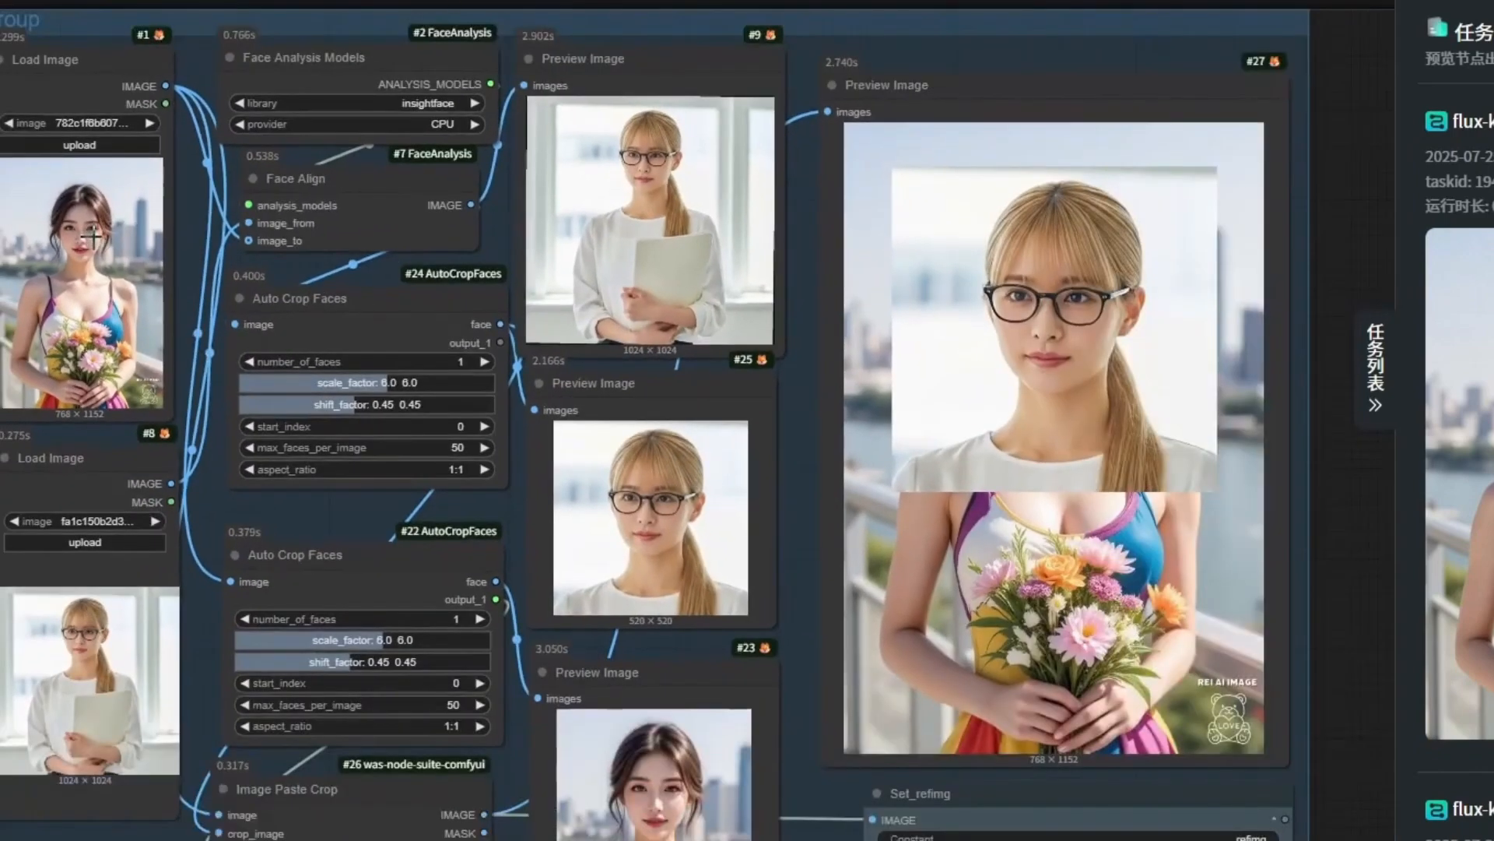
left_click_drag(373, 225, 411, 256)
scroll(521, 252, "up", 2)
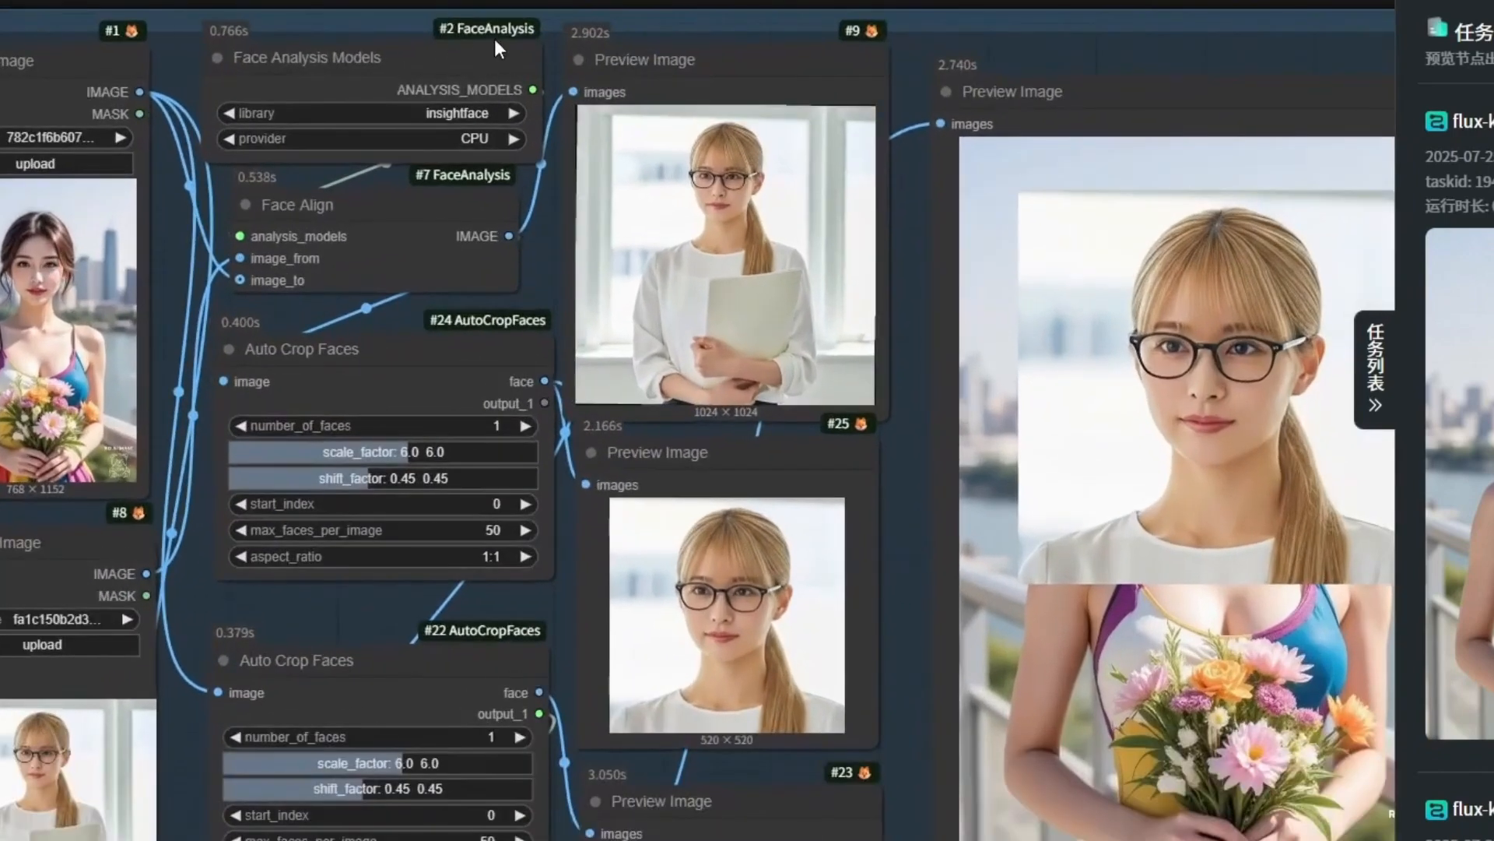
scroll(497, 35, "down", 3)
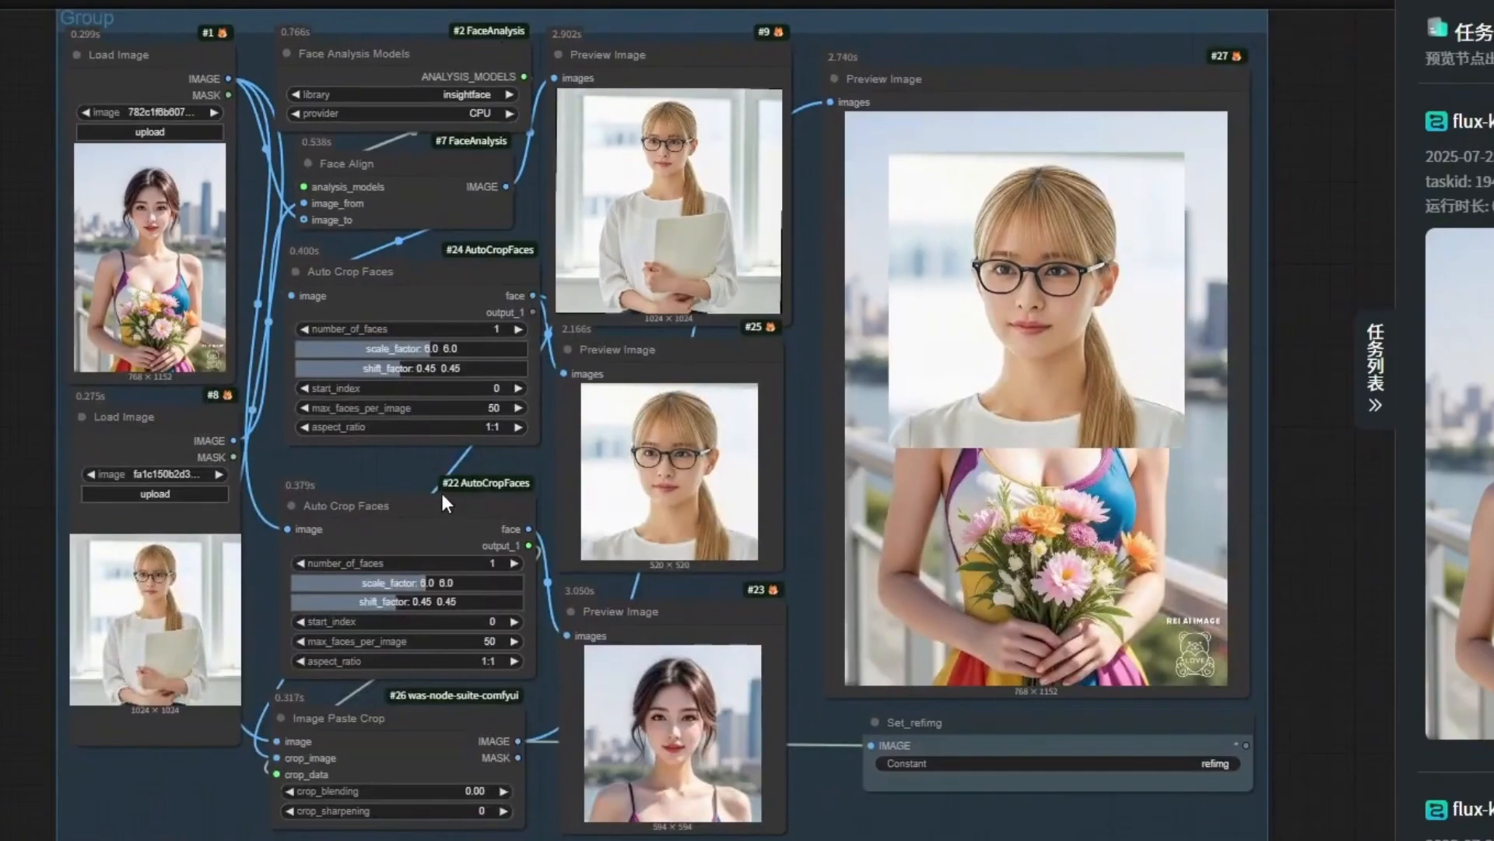
scroll(440, 489, "up", 2)
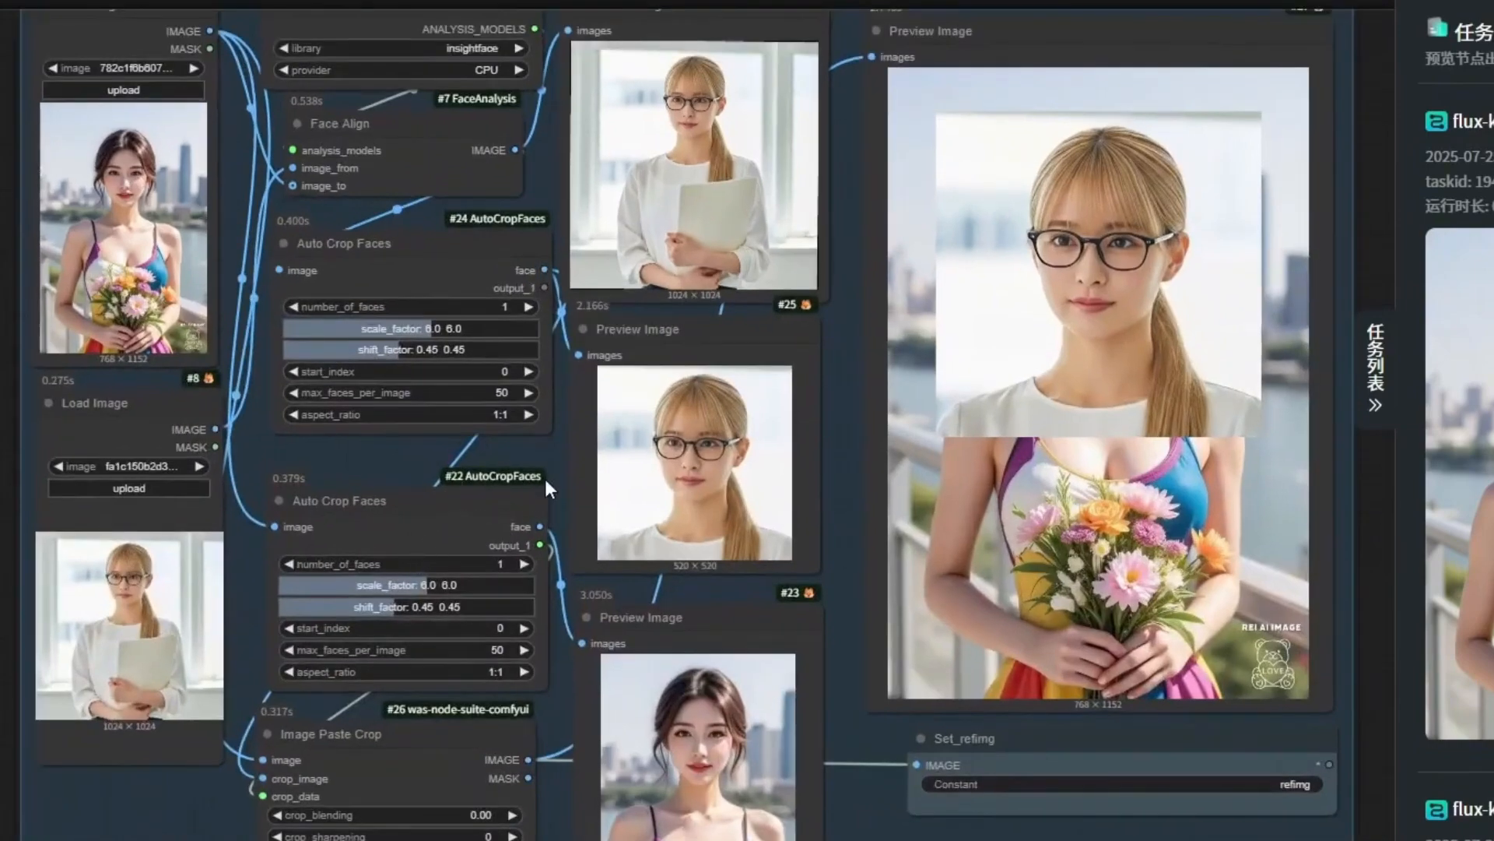
scroll(545, 464, "up", 1)
left_click_drag(504, 755, 506, 747)
scroll(673, 520, "down", 4)
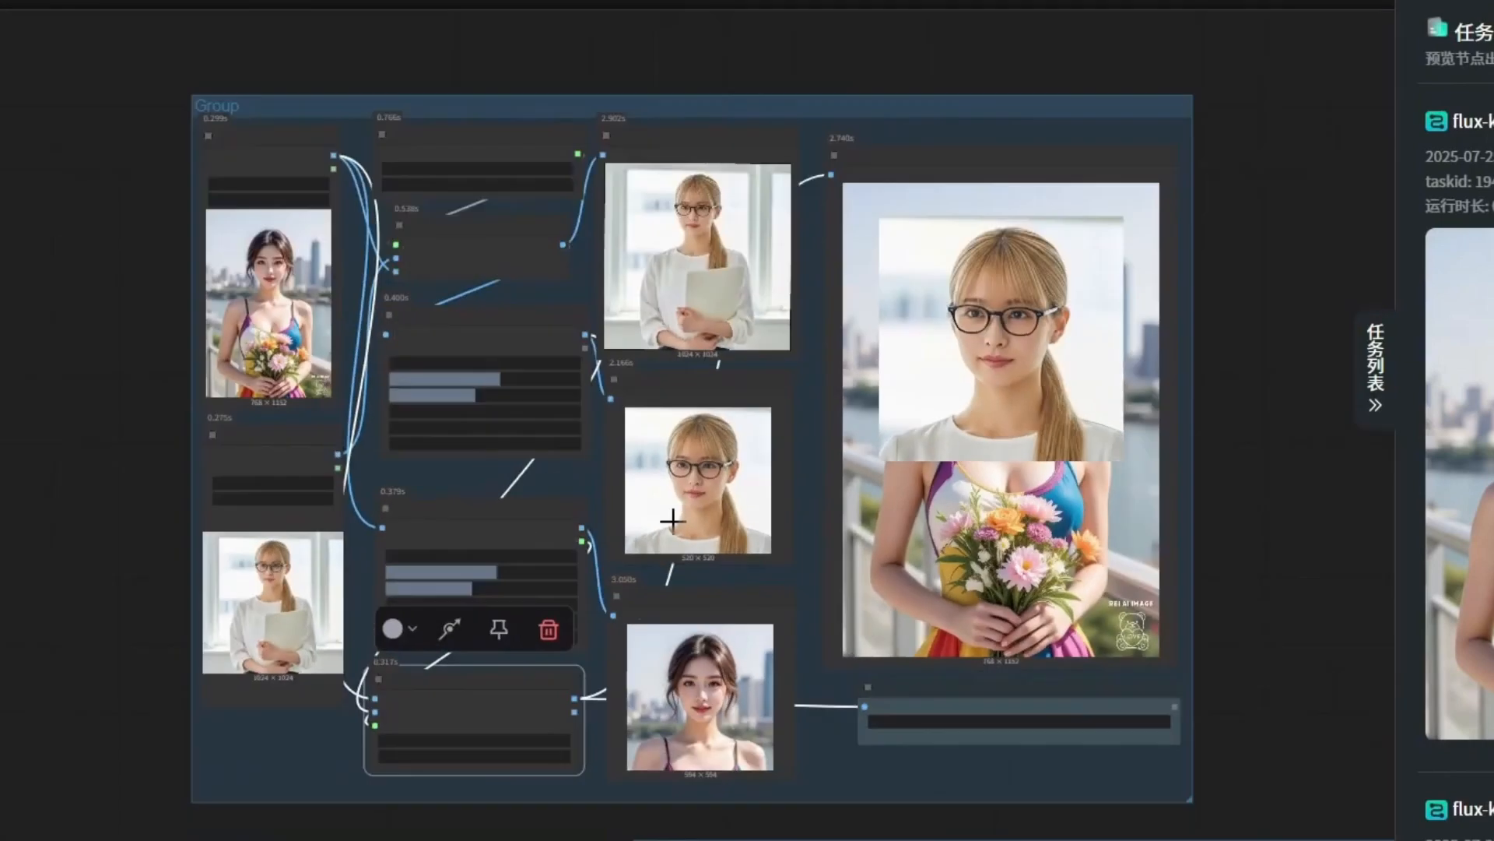
left_click_drag(1289, 363, 1292, 421)
Inspect the body photo's Load Image node, the Face Analysis Models settings and the Face Align node
scroll(303, 459, "up", 3)
left_click_drag(319, 440, 329, 487)
mouse_move(346, 32)
left_mouse_down()
mouse_move(345, 50)
mouse_move(352, 34)
left_mouse_up()
left_click_drag(186, 174, 24, 288)
scroll(458, 153, "up", 6)
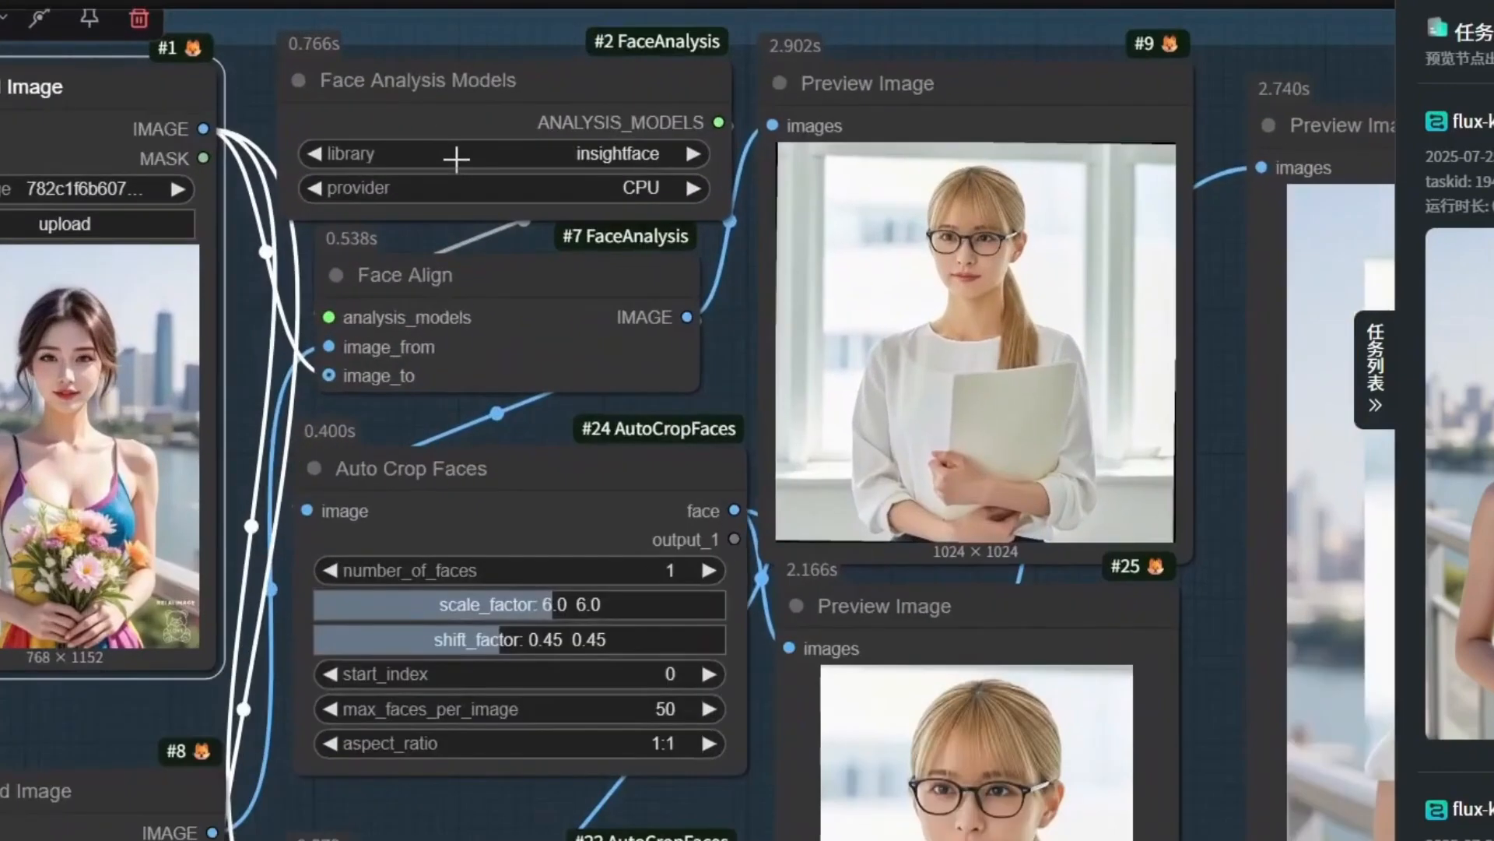
left_click_drag(578, 66, 559, 60)
left_click_drag(467, 296, 509, 285)
left_click_drag(628, 306, 577, 312)
scroll(656, 255, "down", 4)
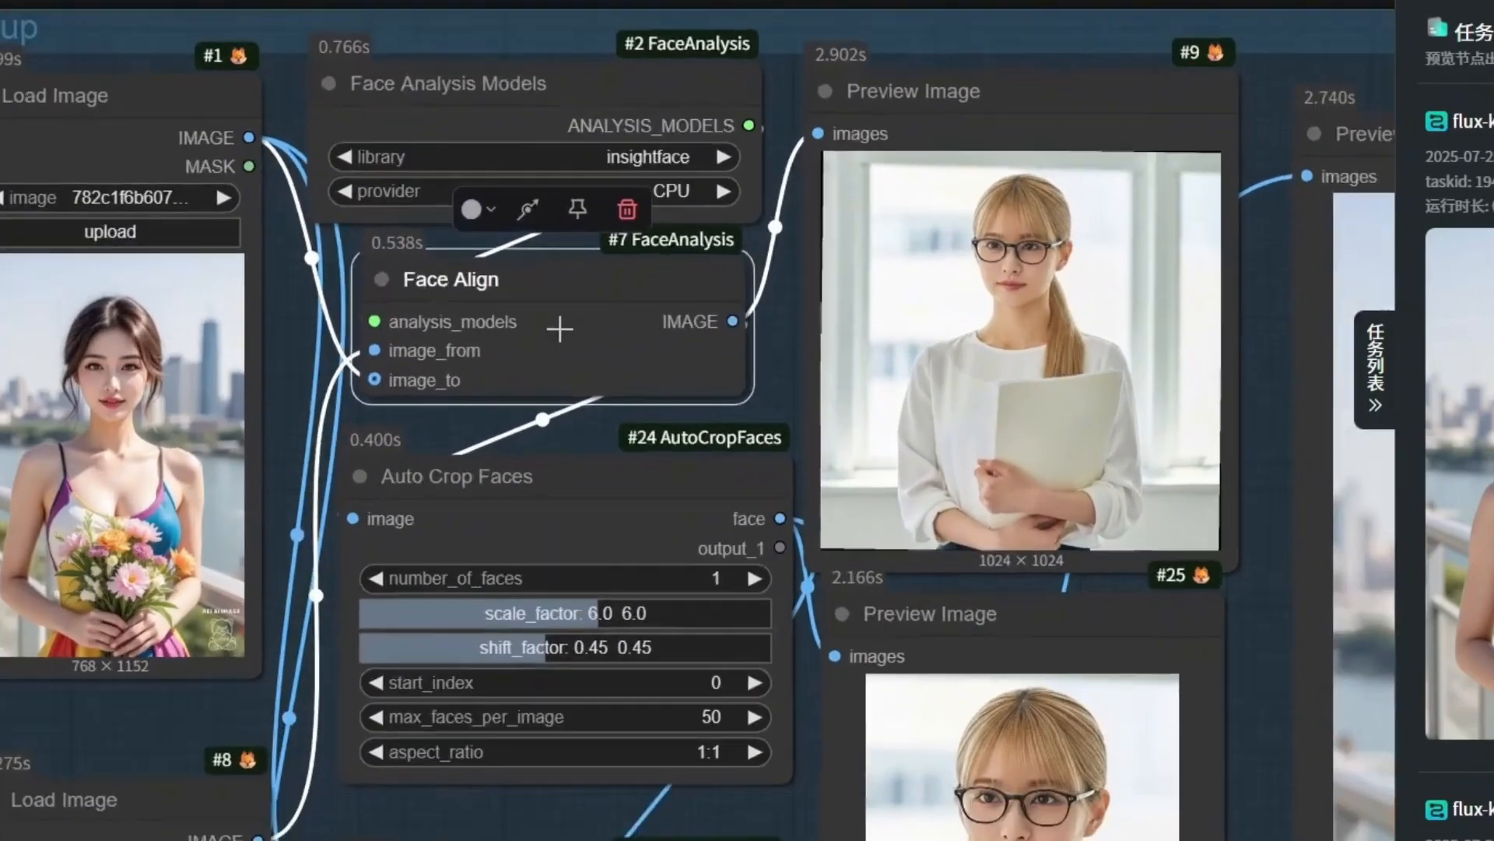
Trace the head photo's Load Image connection into Face Align's image_from input and compare it with the image_to input
scroll(358, 397, "up", 4)
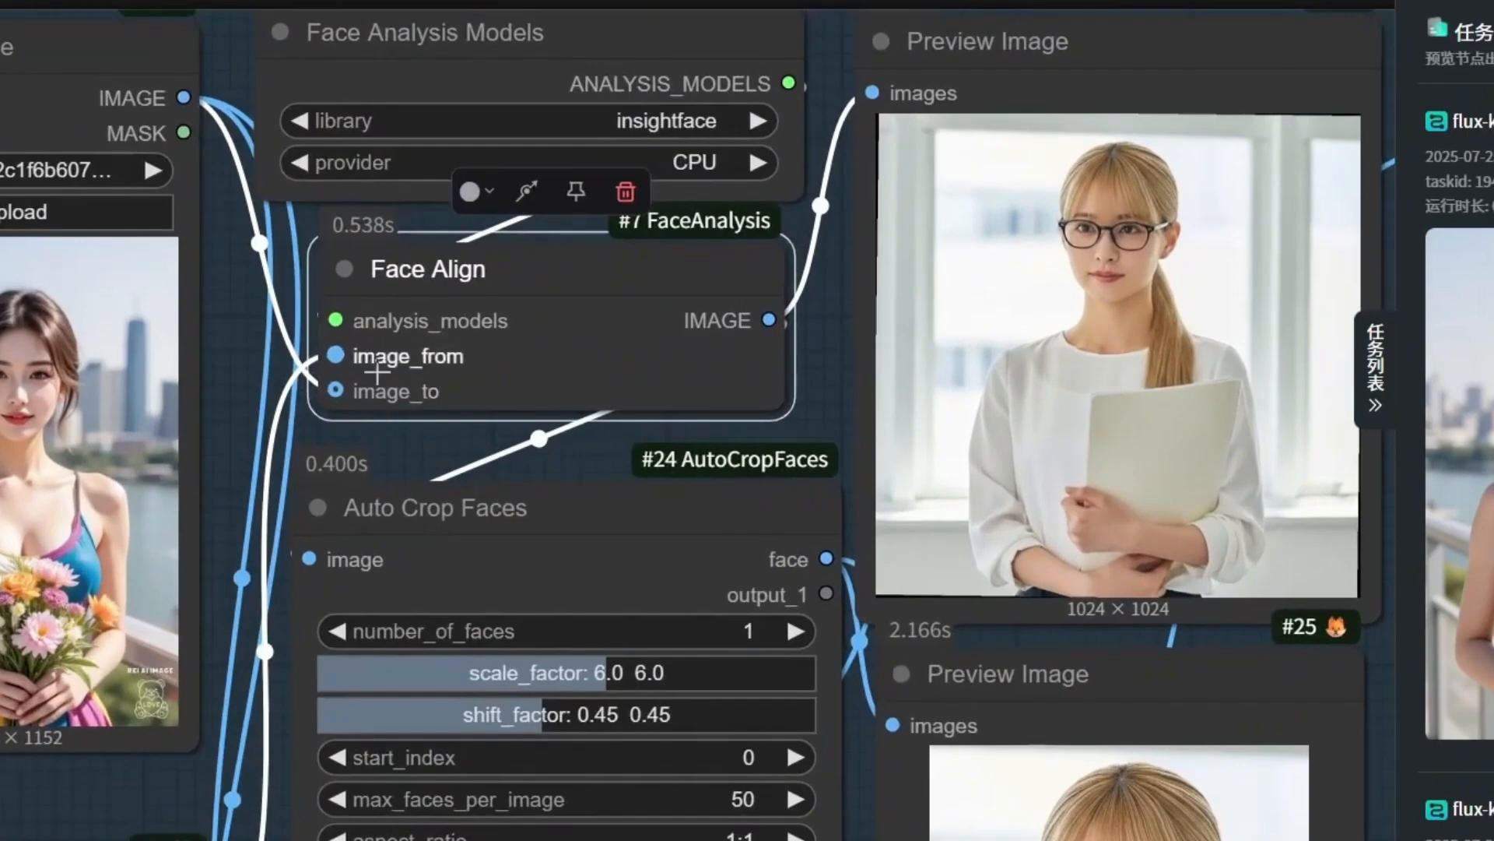
scroll(314, 362, "down", 2)
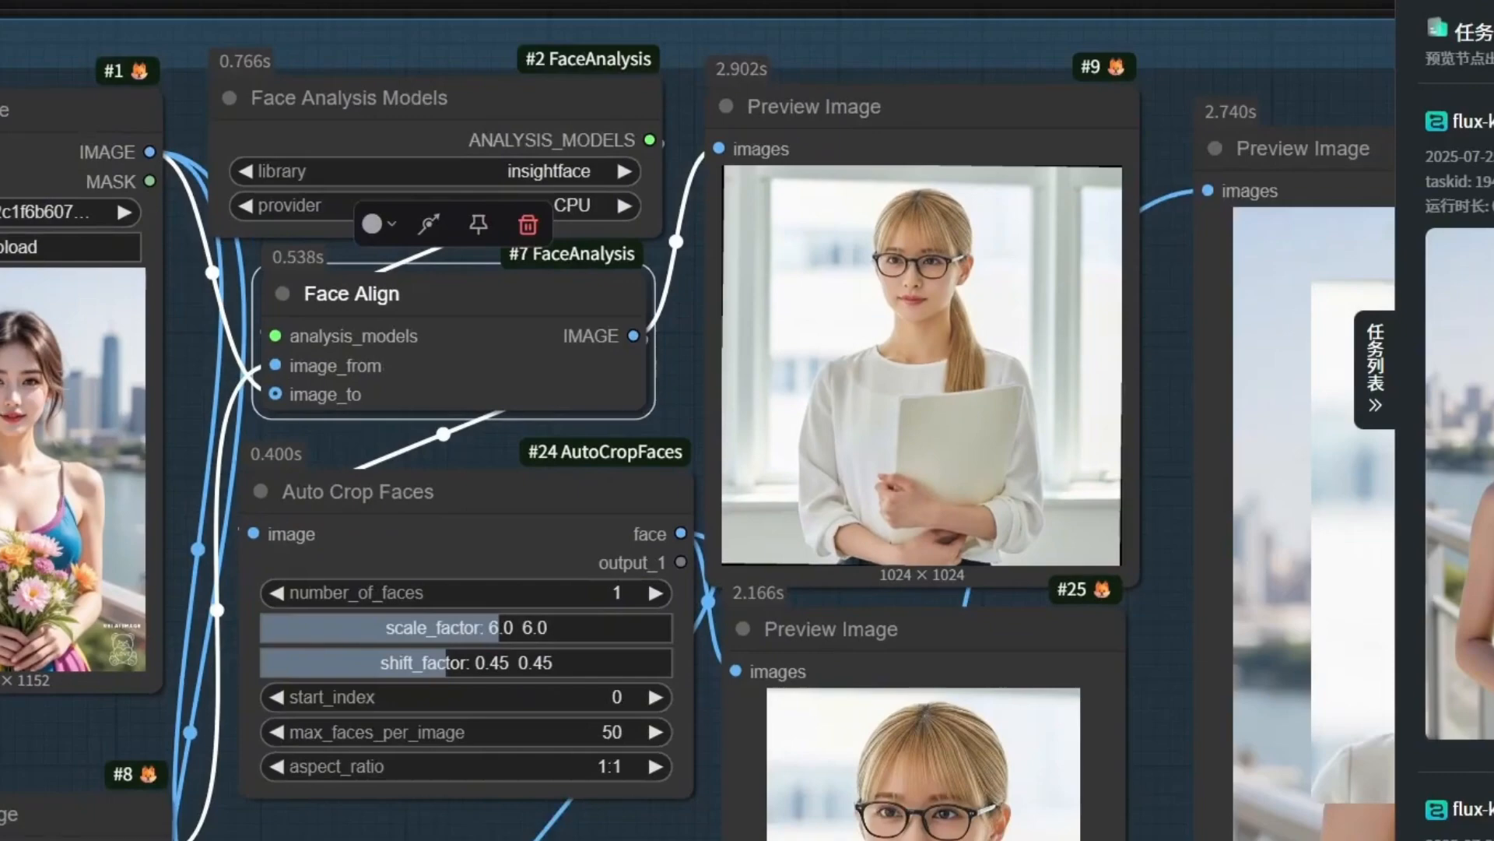
left_click_drag(1, 784, 213, 264)
left_click_drag(344, 293, 250, 286)
scroll(250, 285, "up", 5)
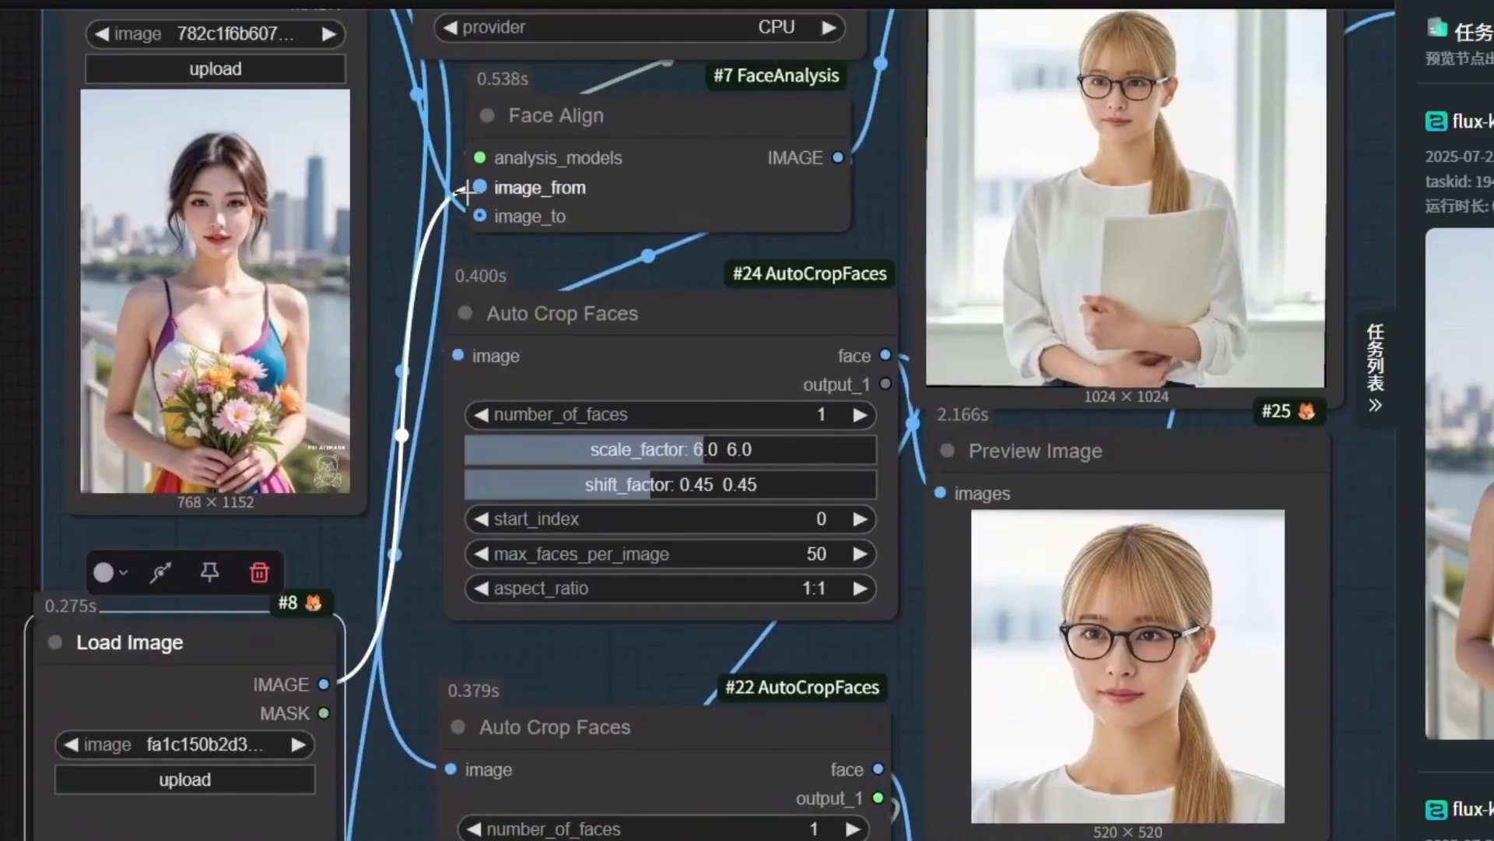
Examine how the body and head photos feed Face Align and the two Auto Crop Faces nodes
scroll(201, 156, "down", 2)
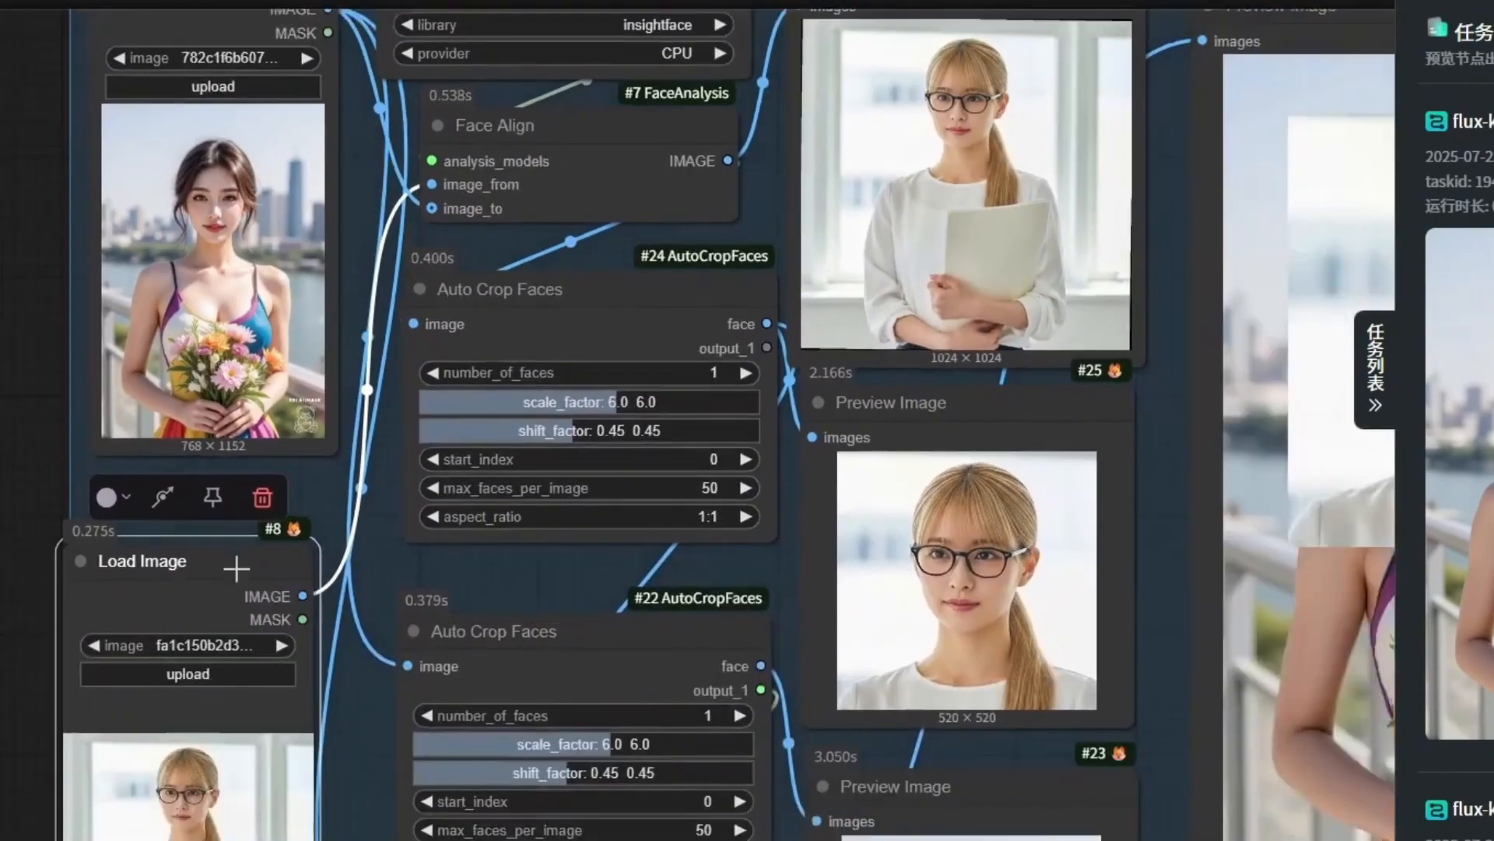
left_click_drag(236, 569, 268, 573)
scroll(265, 646, "up", 3)
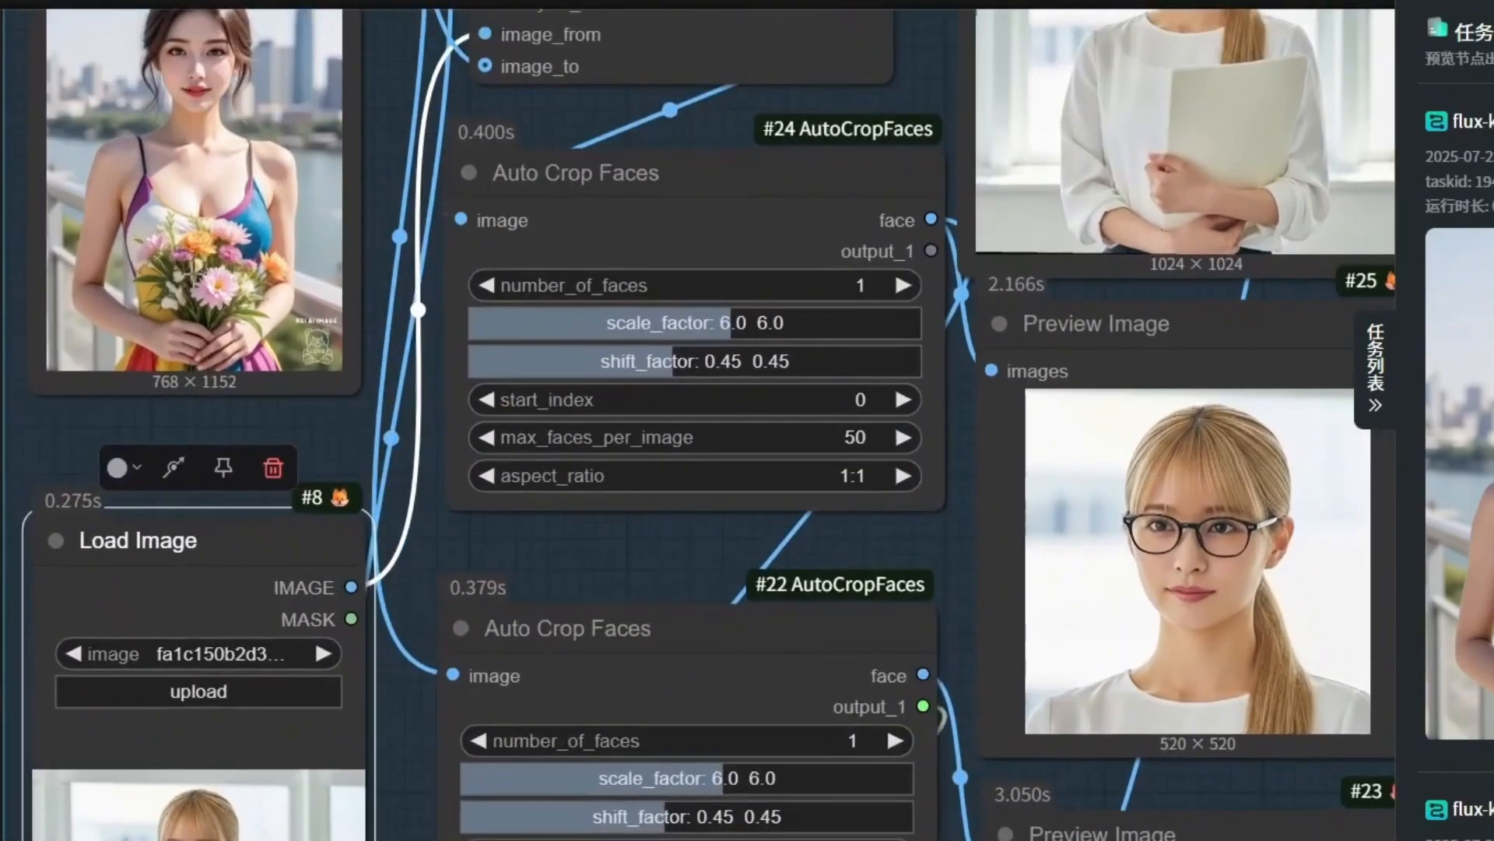
scroll(173, 282, "down", 5)
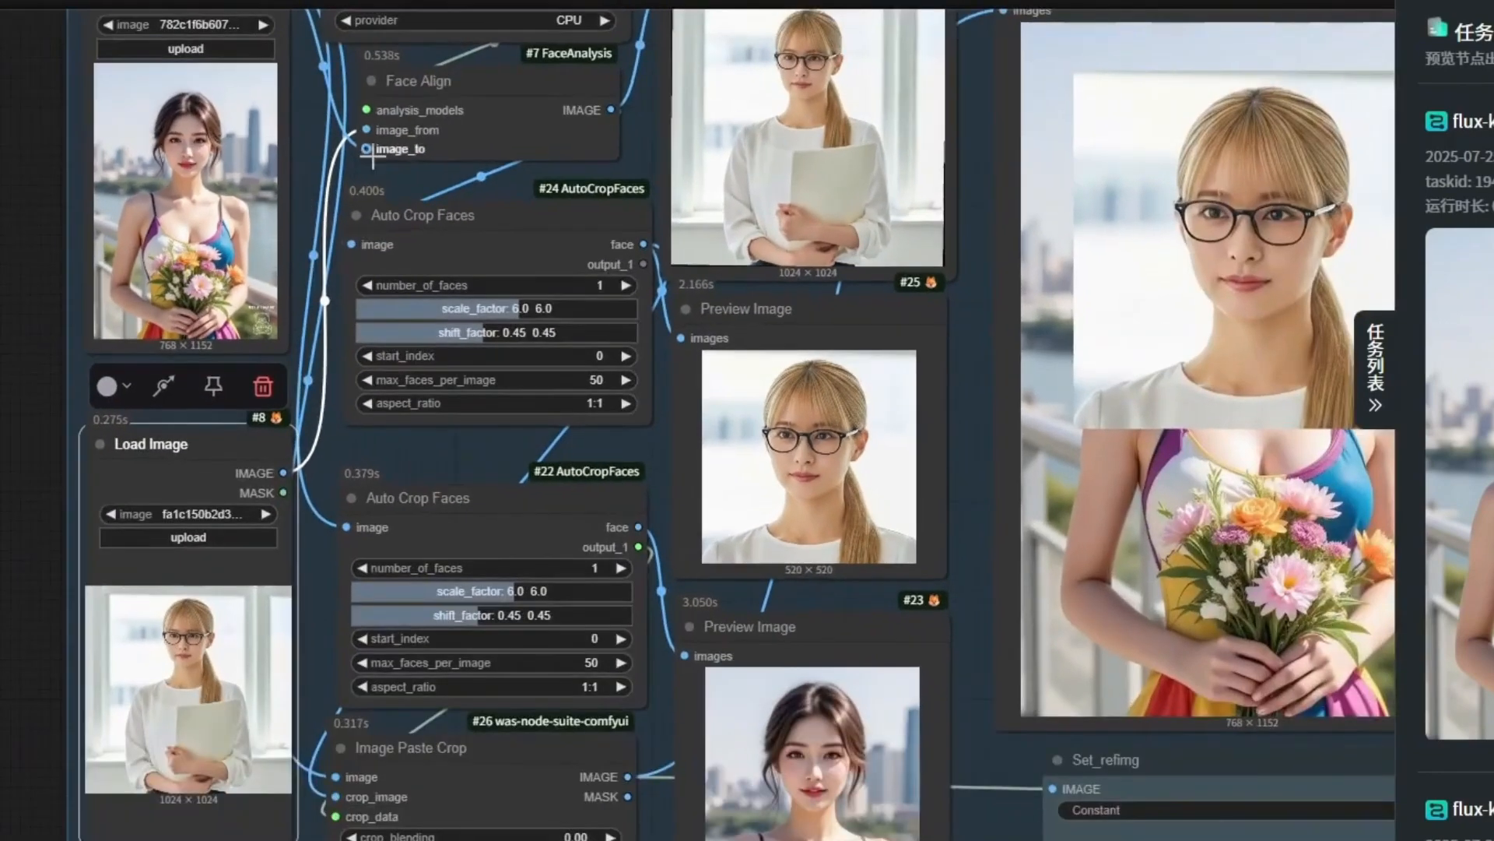
scroll(235, 362, "up", 6)
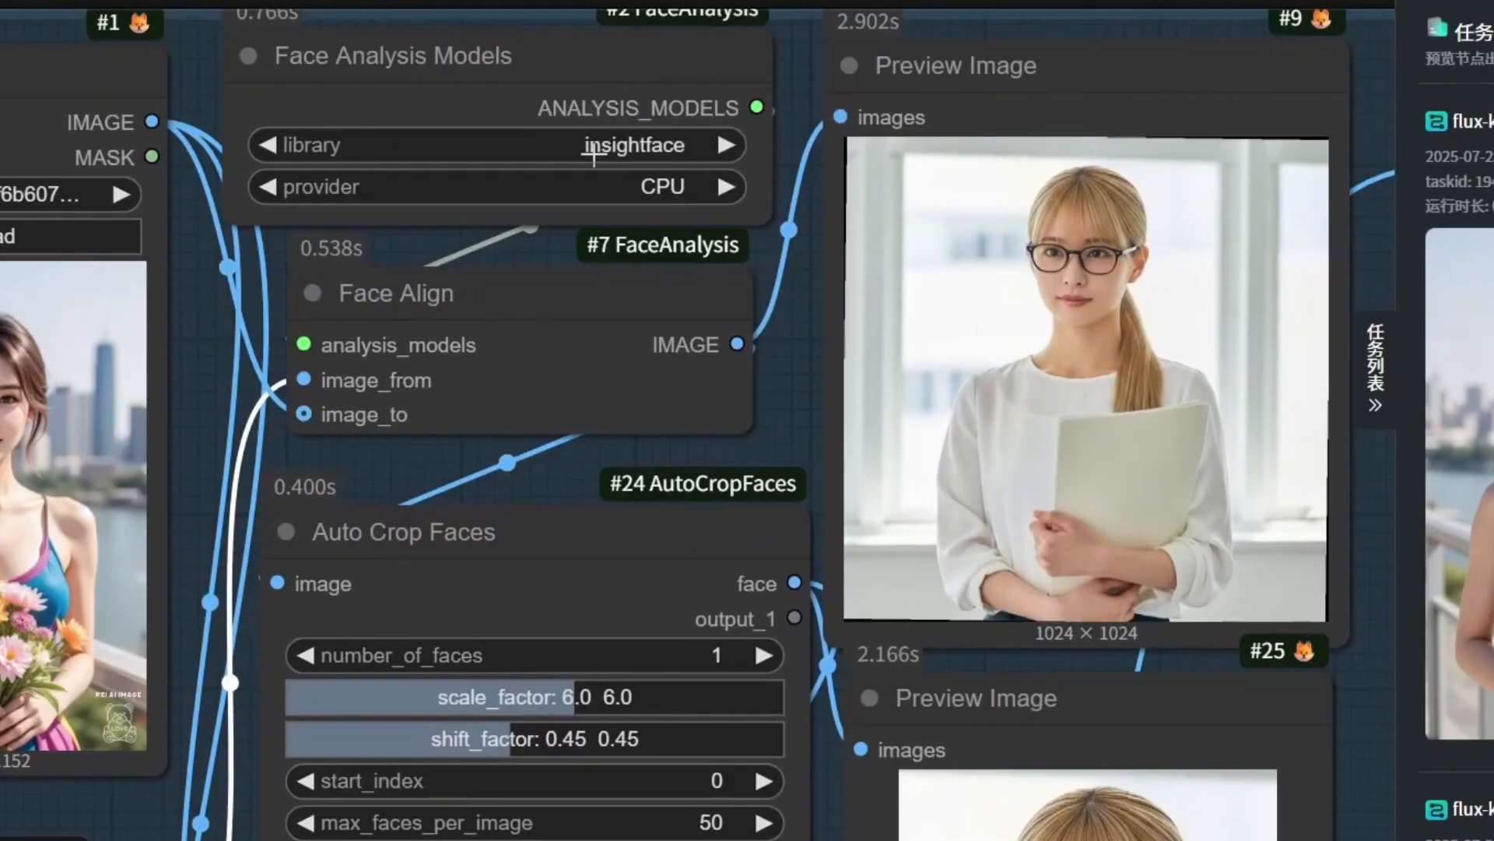
Review the Face Analysis Models library choices, keeping insightface, and check the node's provider setting
left_click(616, 148)
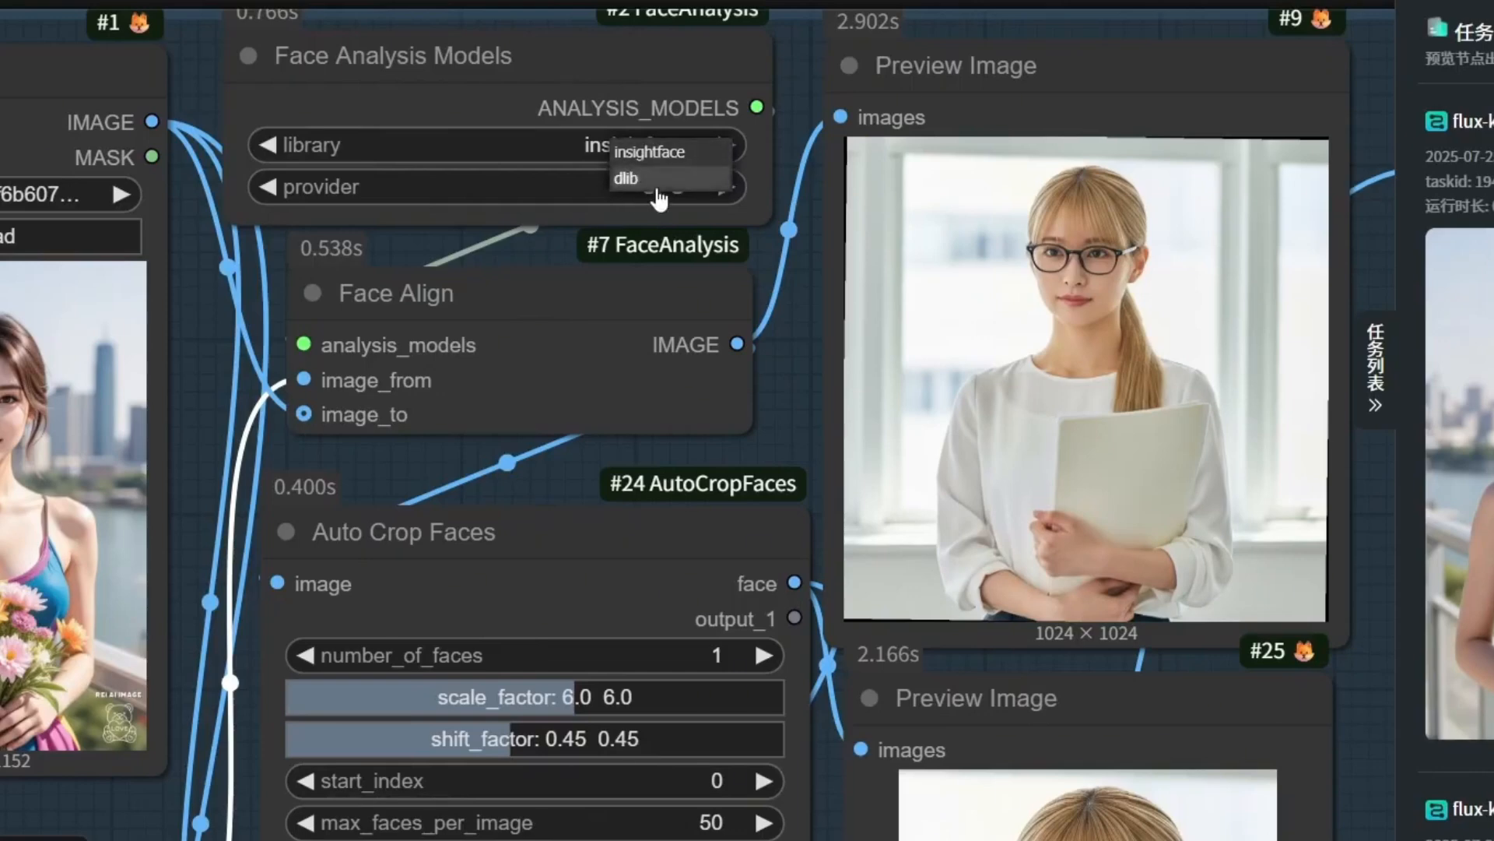
left_click(637, 154)
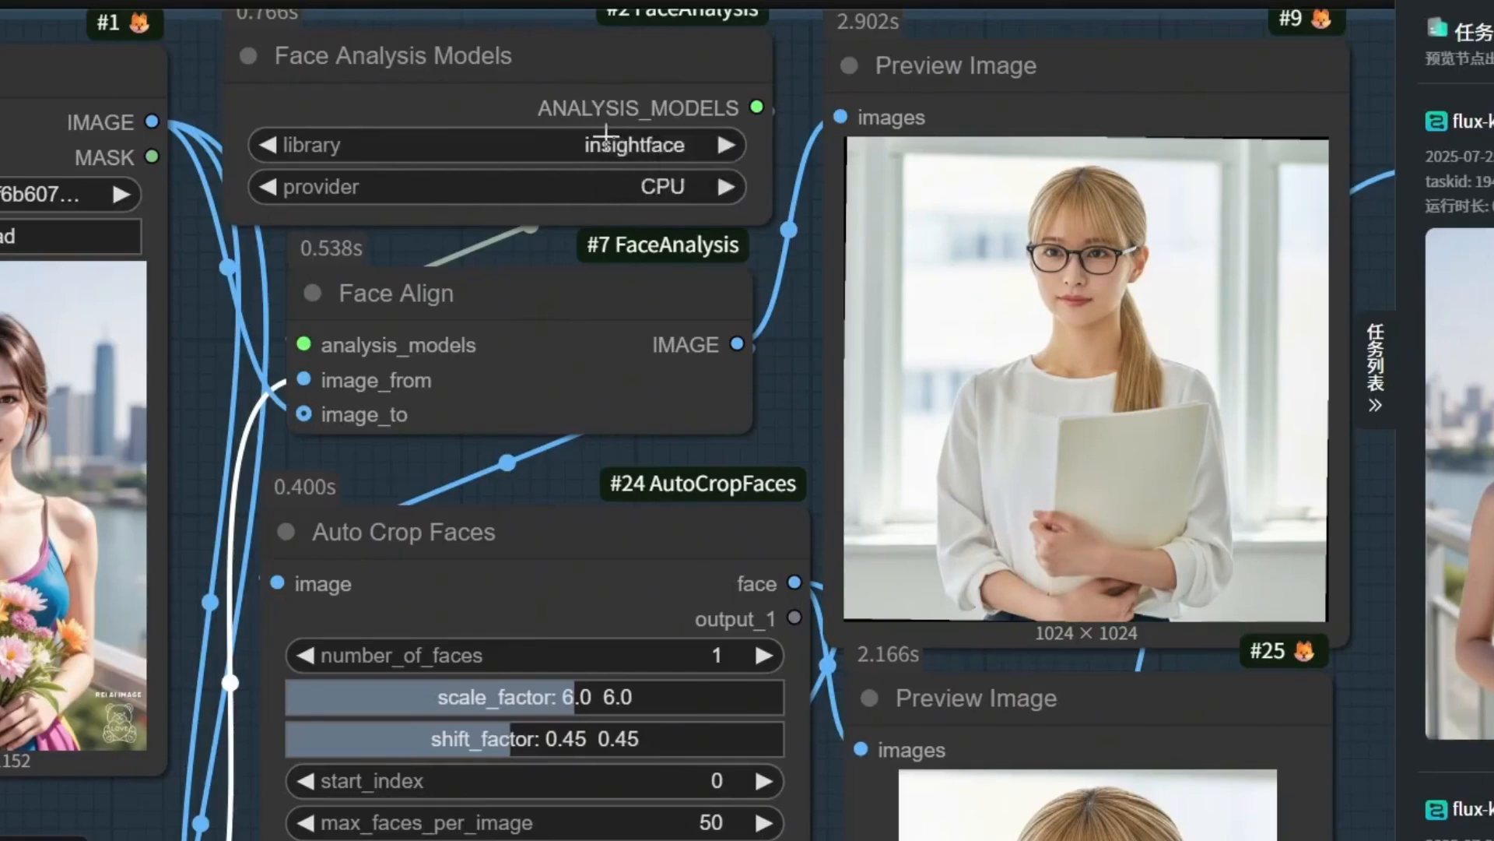
left_click(605, 138)
left_click(644, 148)
left_click(642, 186)
left_click(495, 91)
left_click(495, 91)
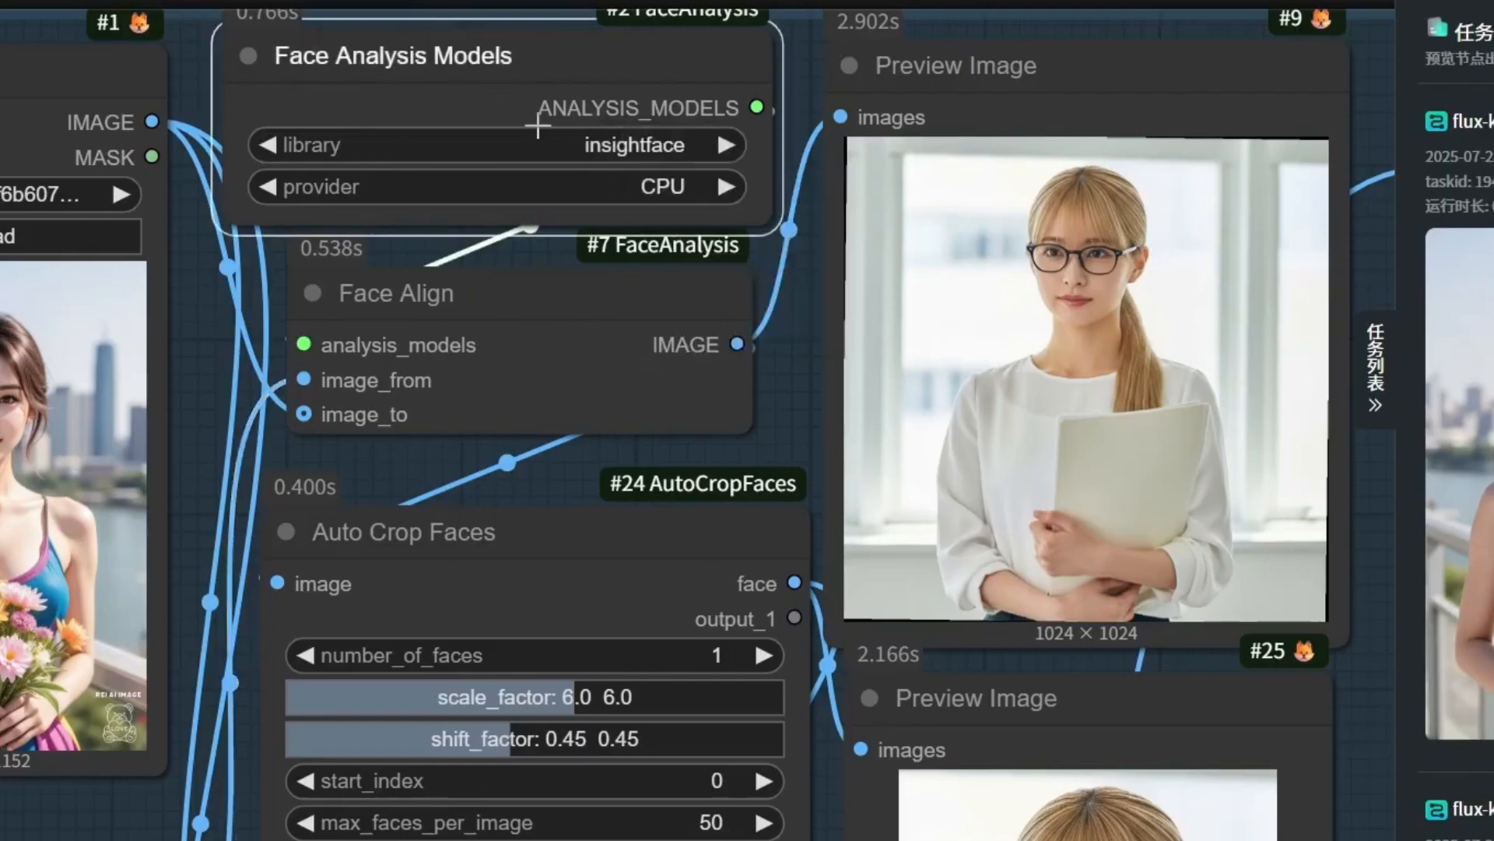
Replace the body photo in its Load Image node with the beach portrait in a blue off-shoulder dress, GuyAWDSWcAASoGS.jpg
scroll(538, 126, "down", 2)
scroll(697, 180, "down", 5)
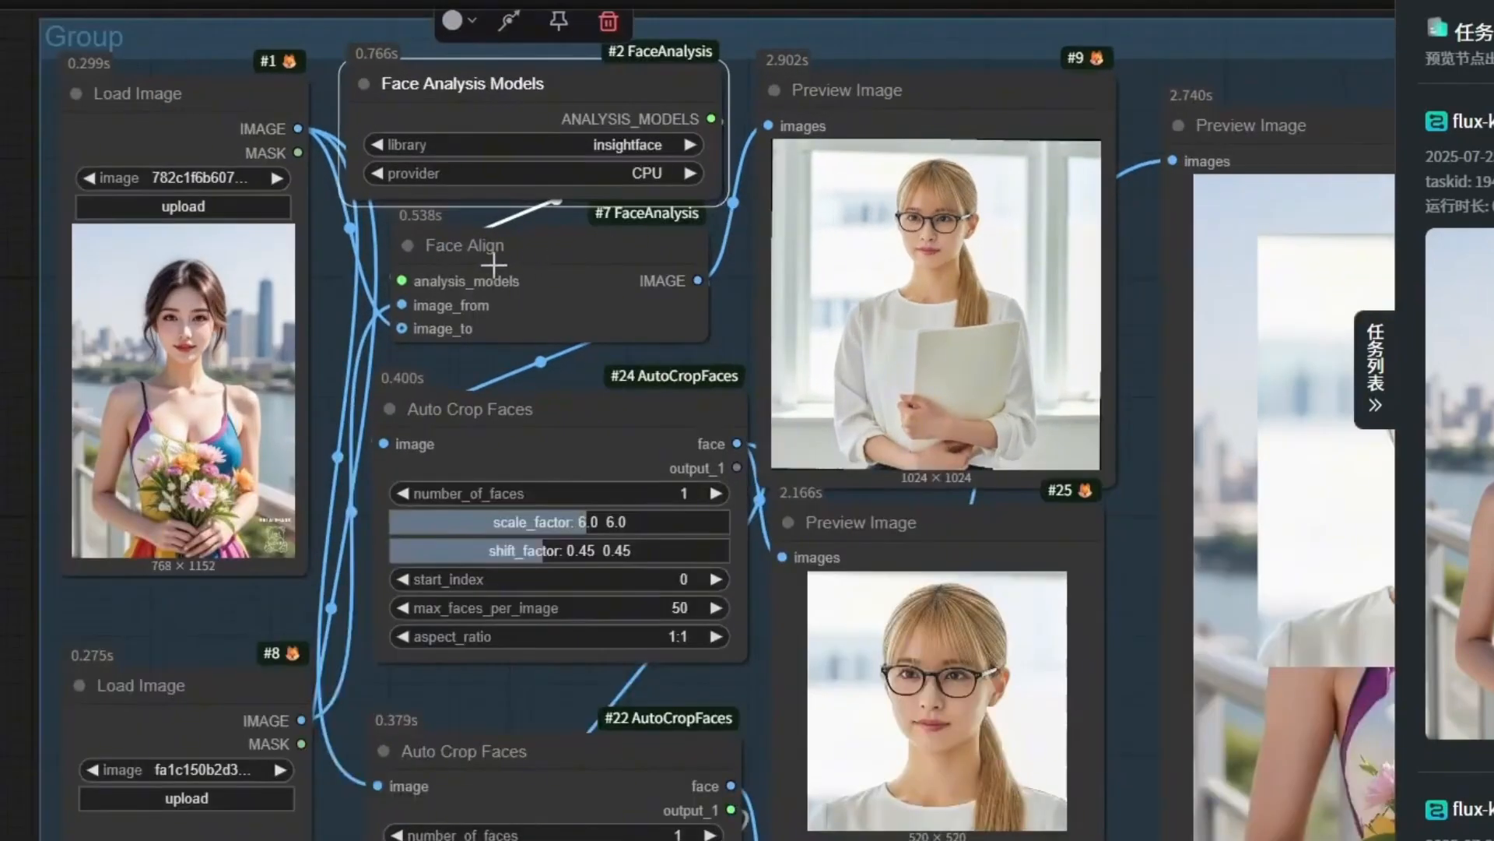
scroll(1028, 307, "up", 3)
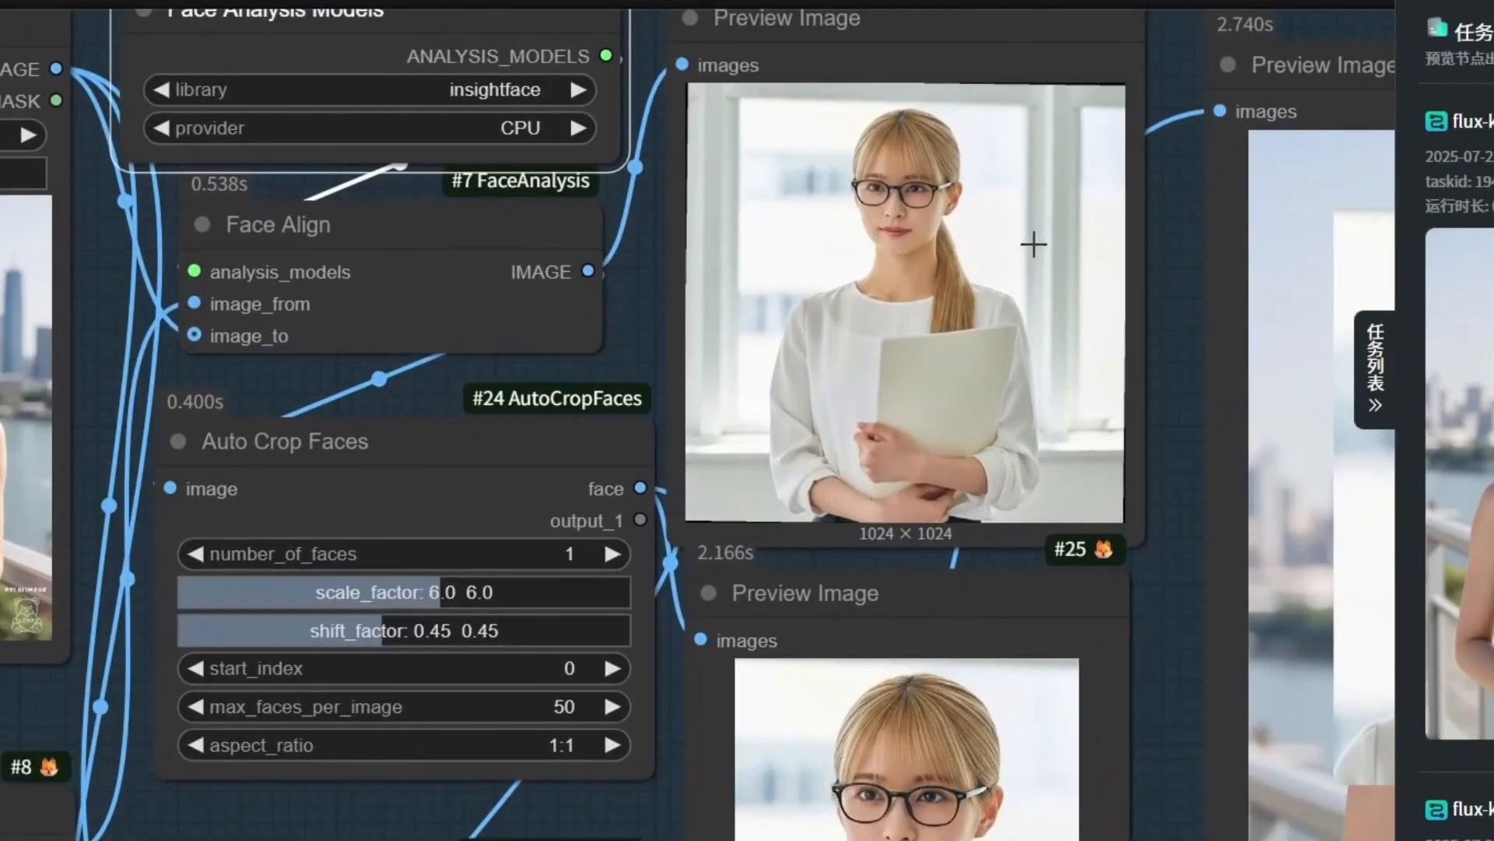
scroll(1033, 244, "down", 2)
left_click(209, 190)
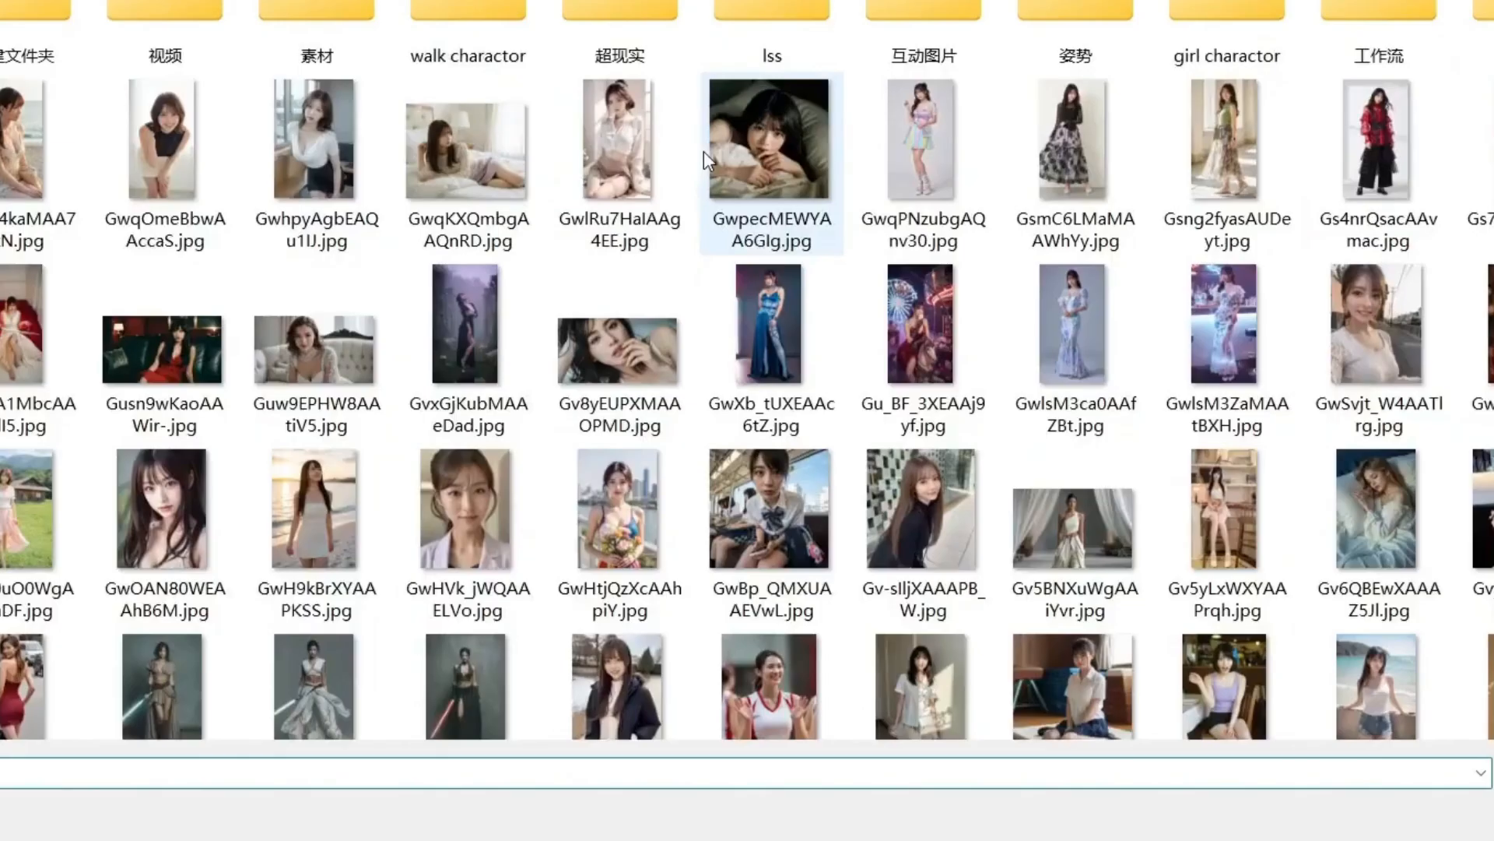
scroll(704, 151, "down", 5)
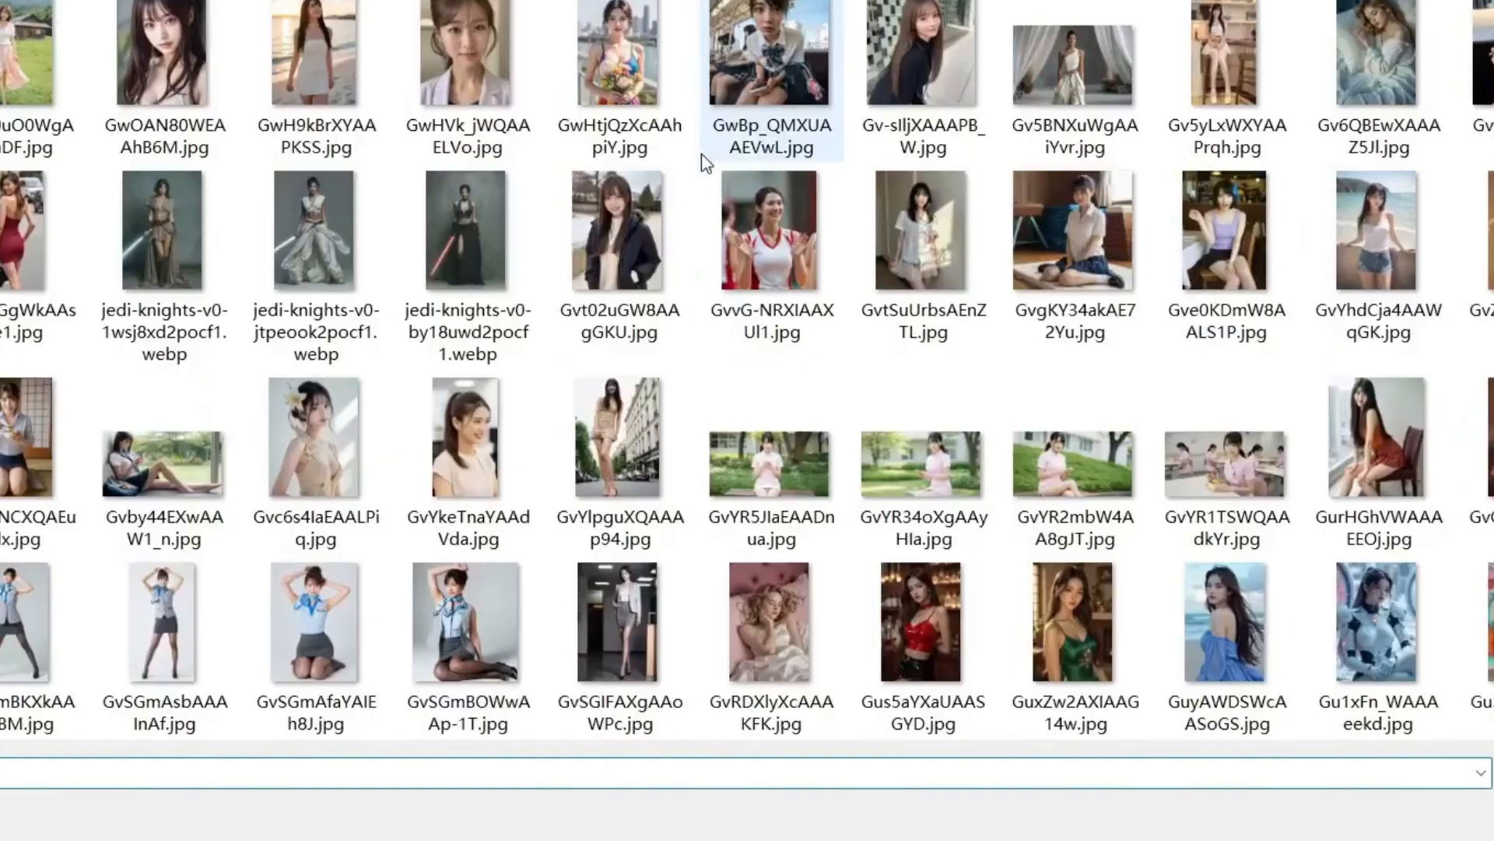
scroll(703, 160, "down", 6)
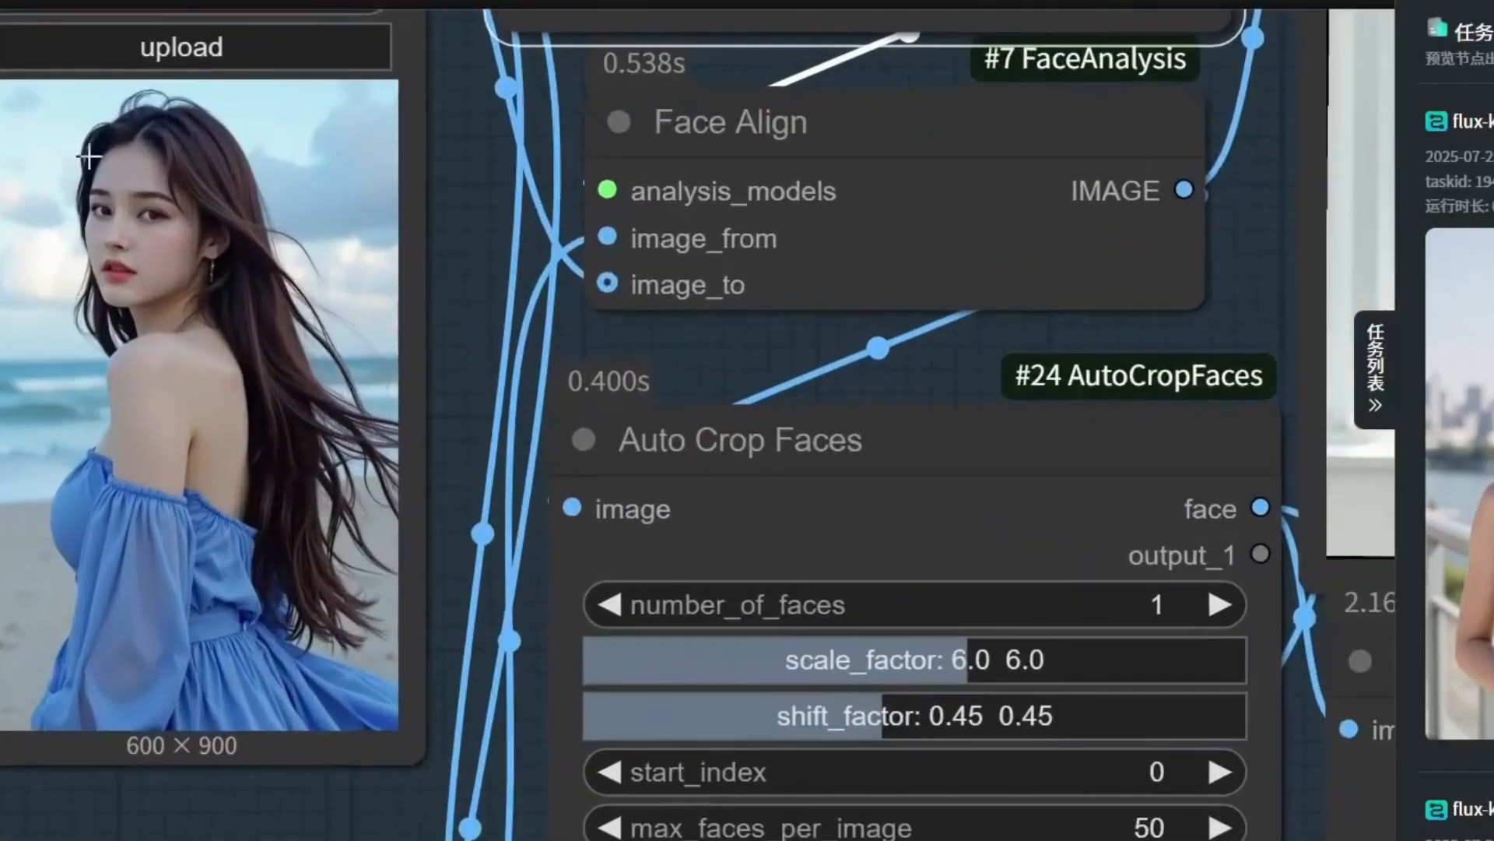
Run the workflow with the beach portrait as the body photo
scroll(207, 210, "down", 7)
scroll(163, 270, "down", 6)
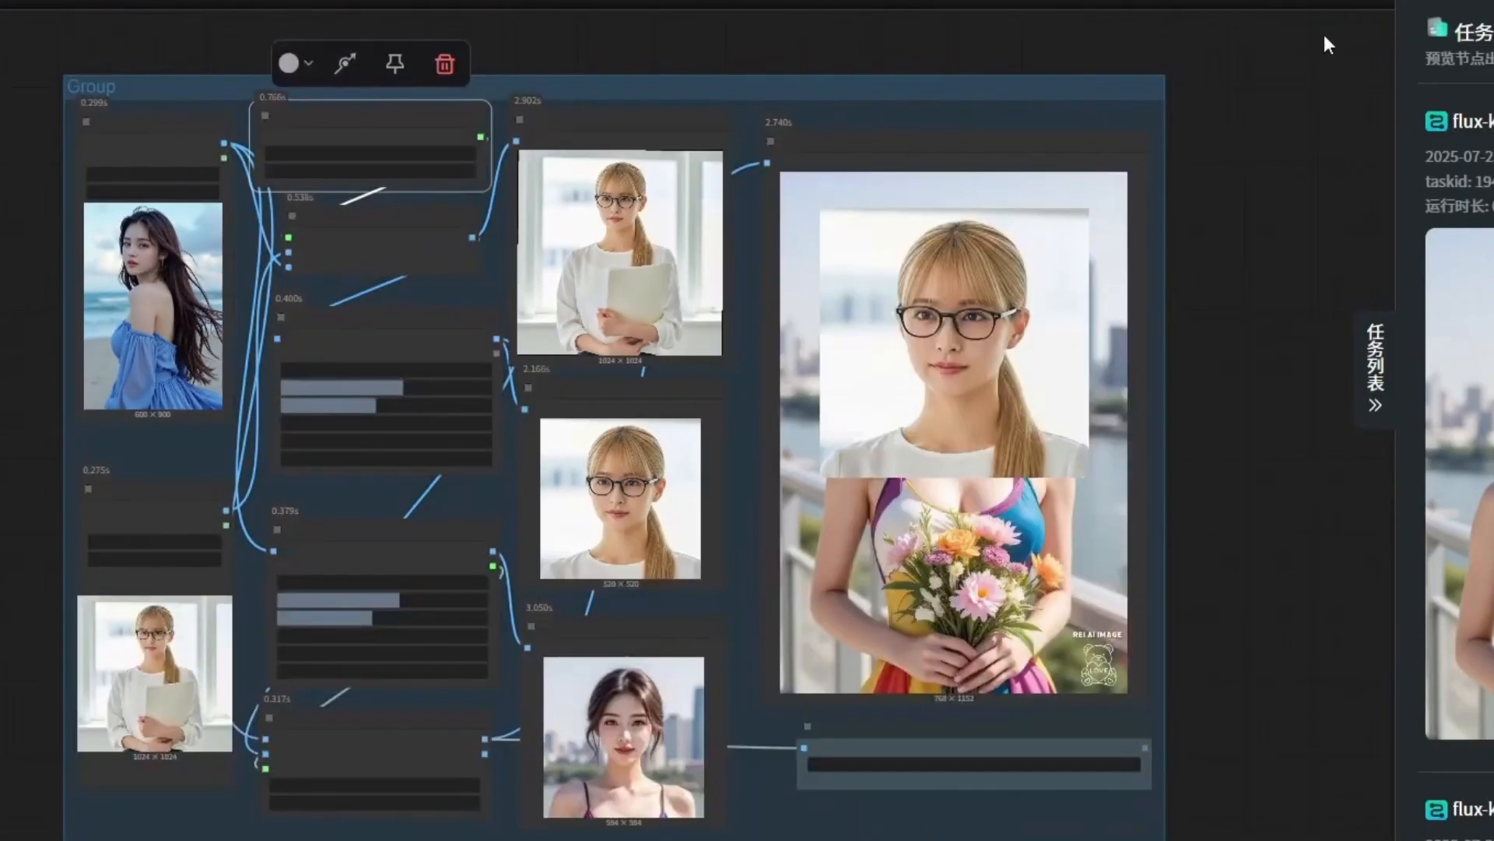
key("ctrl+Return")
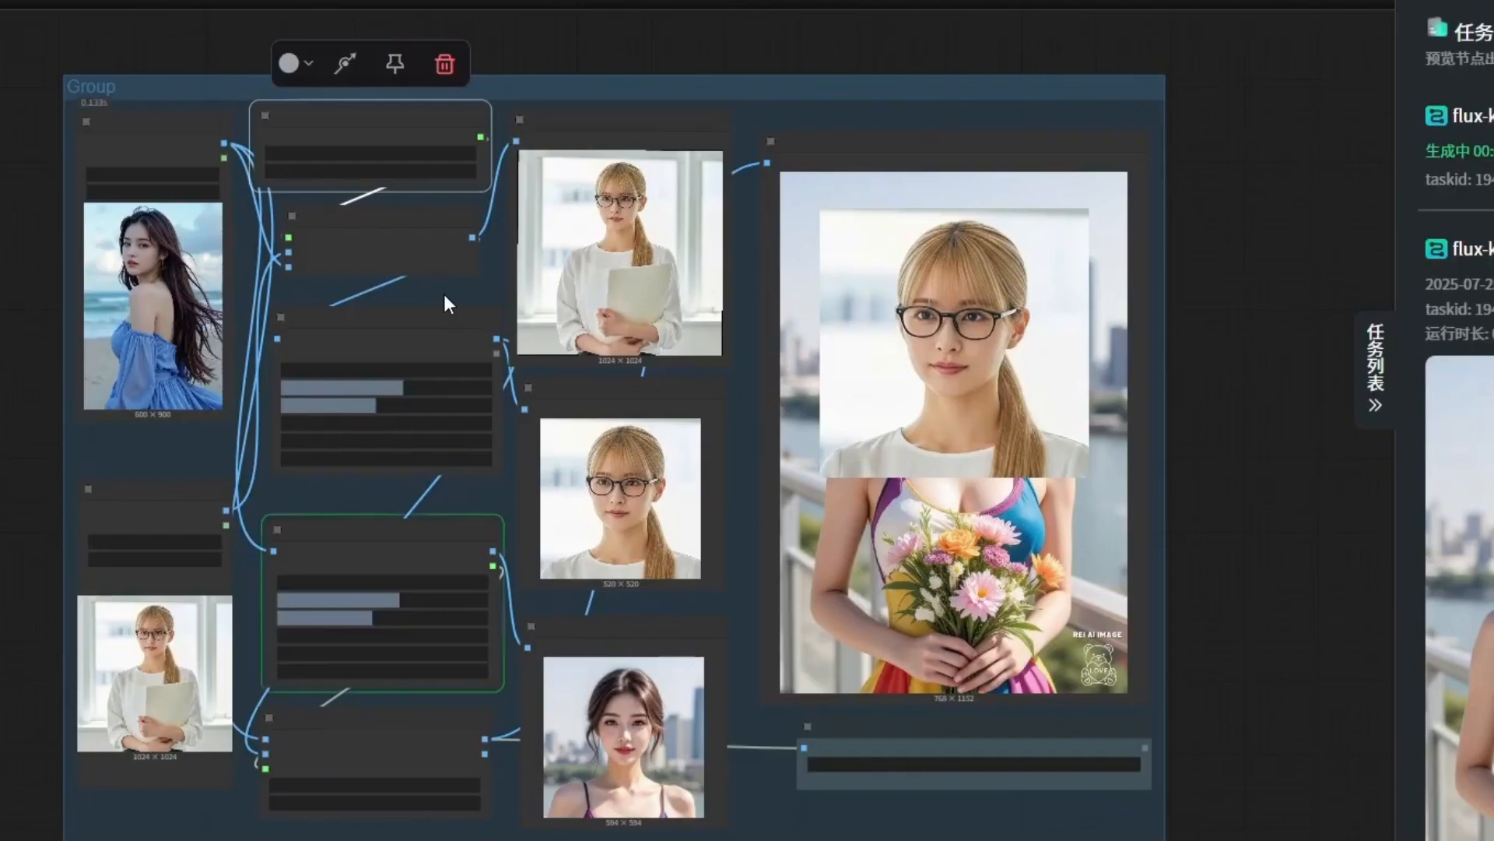
Inspect the rotated head photo from Face Align together with the cropped-face previews and the source photos
scroll(701, 241, "up", 5)
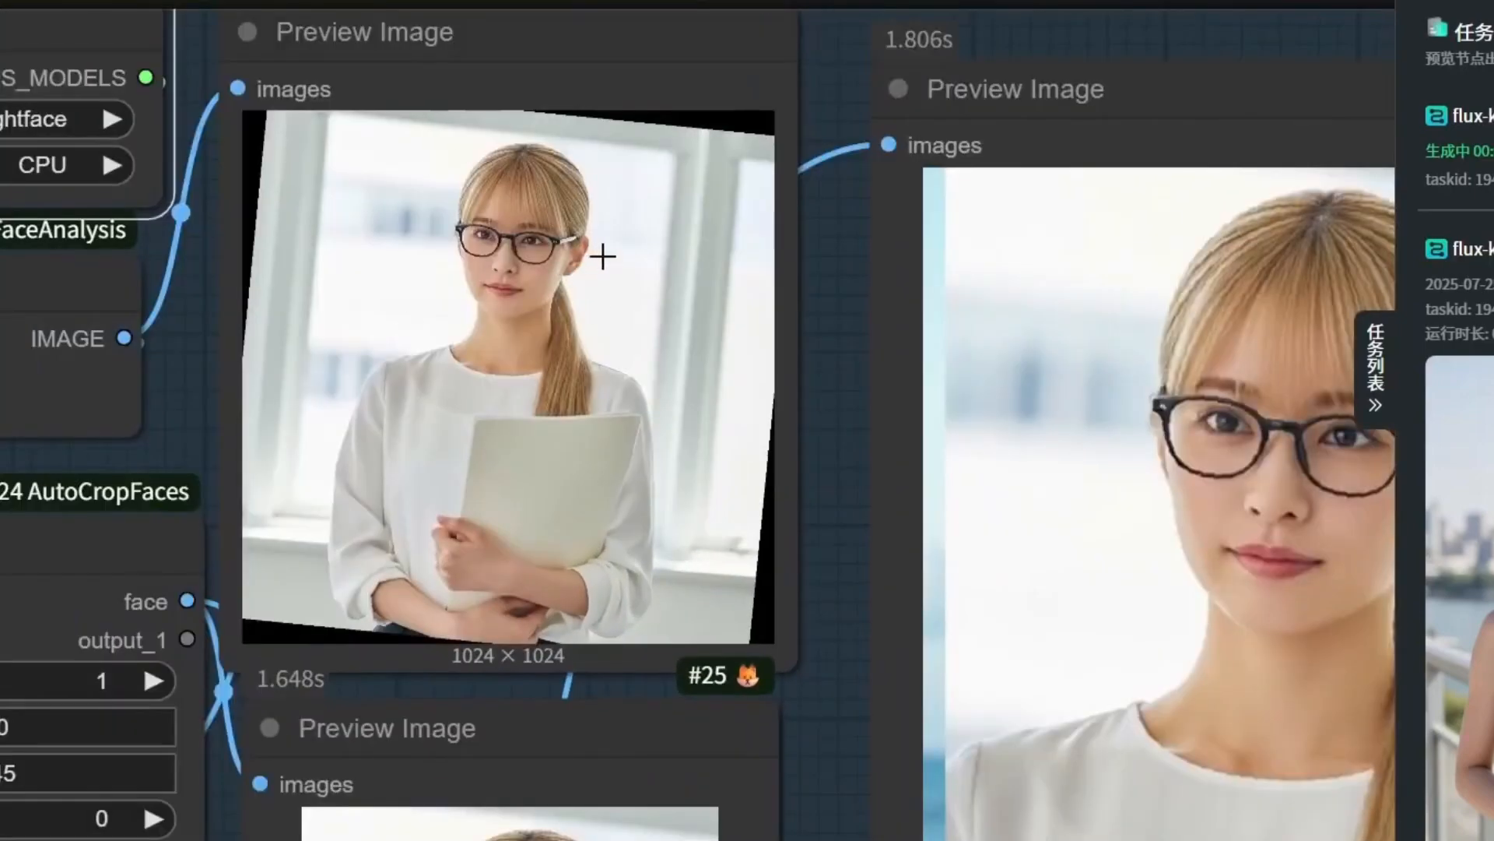
scroll(751, 290, "down", 5)
left_click_drag(670, 389, 1018, 360)
scroll(1017, 360, "down", 2)
left_click_drag(166, 716, 189, 469)
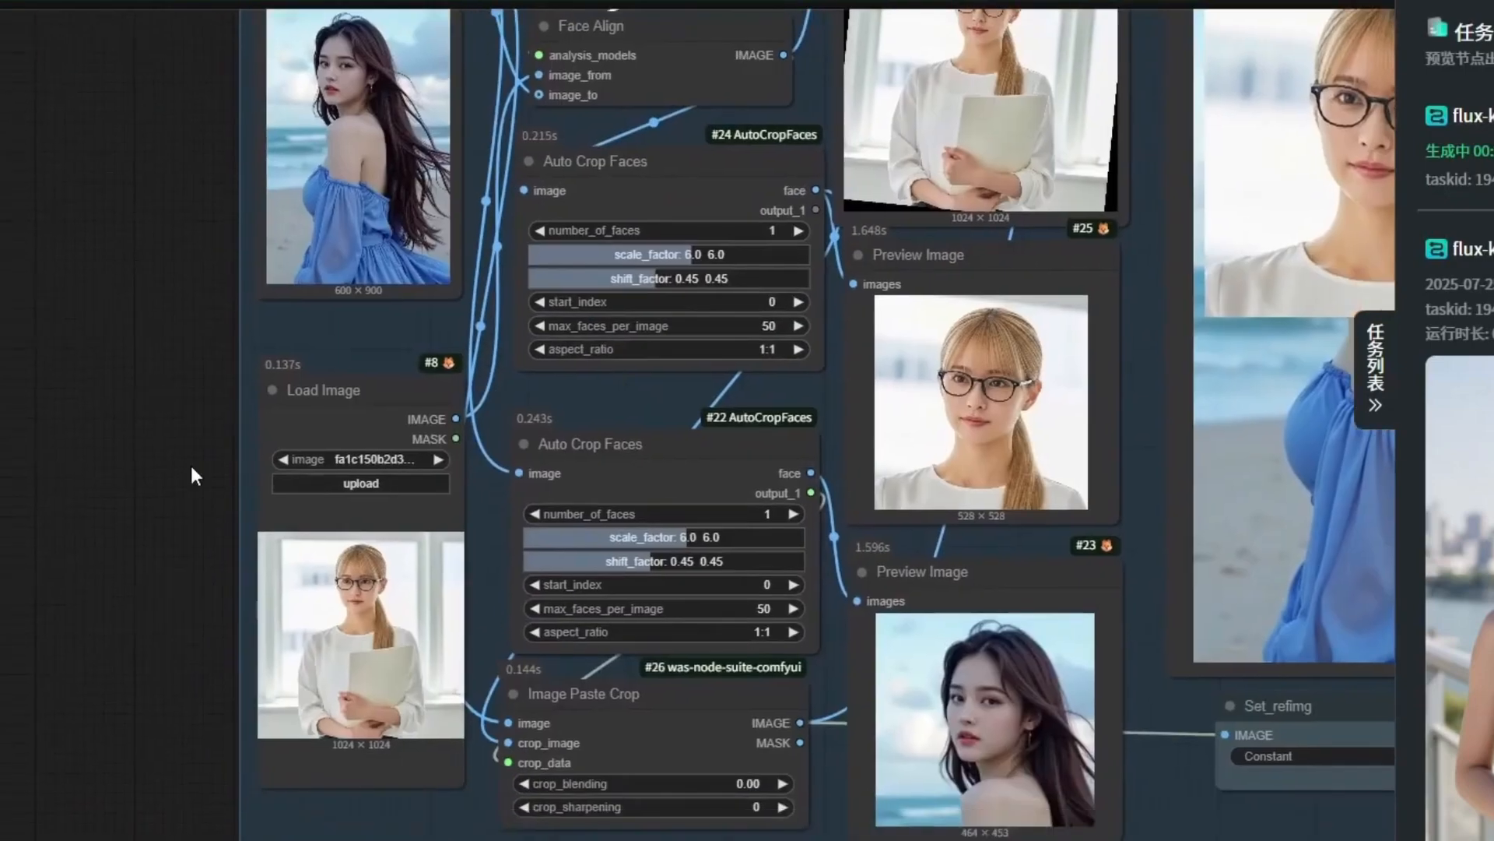
scroll(369, 607, "up", 3)
left_click_drag(53, 127, 100, 572)
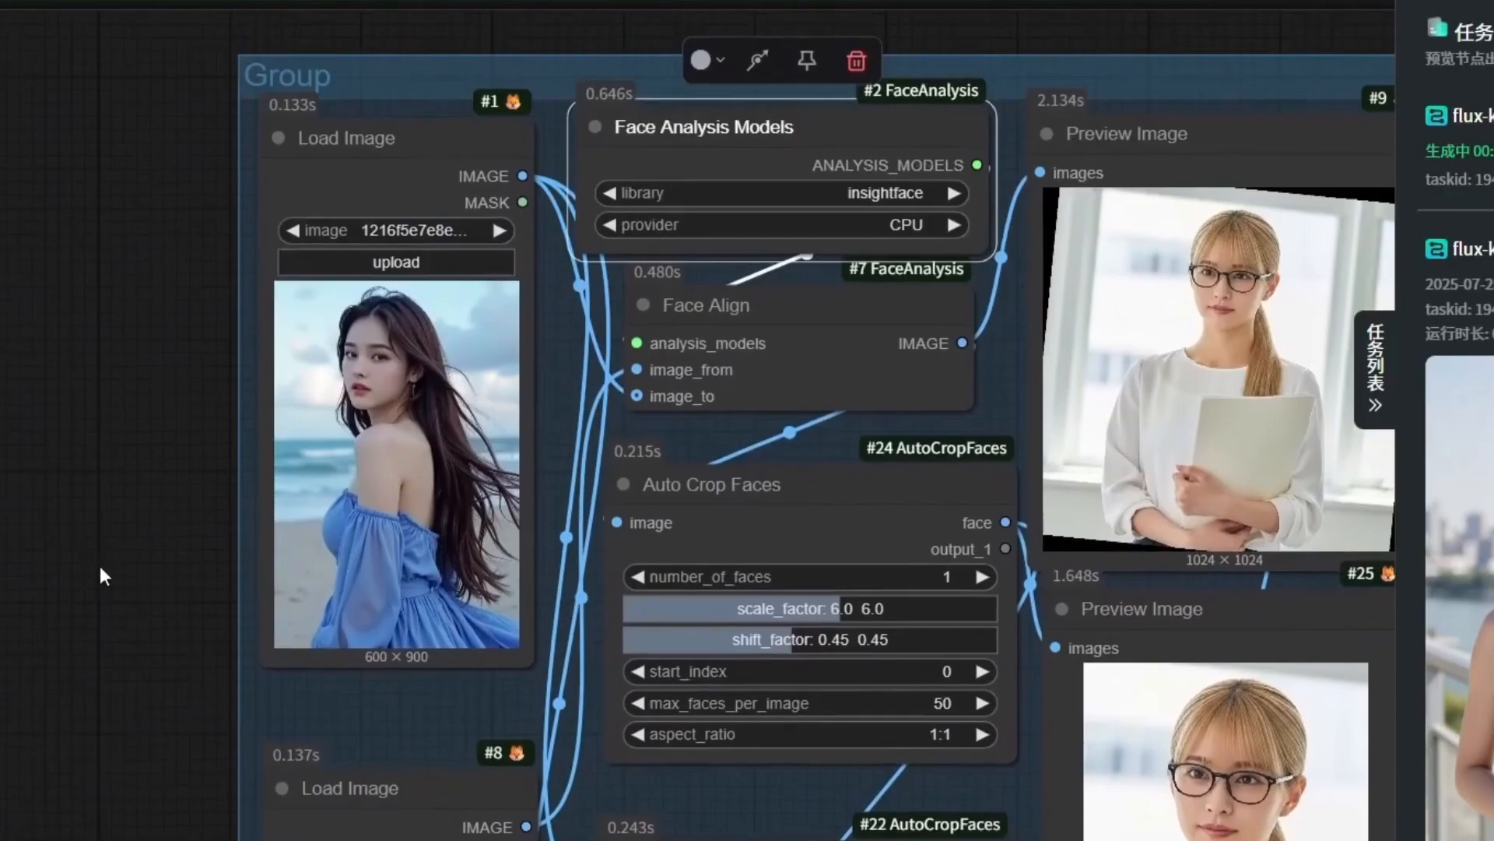
Compare the head tilt in the beach portrait with the aligned head photo in Face Align's preview
scroll(410, 334, "up", 3)
scroll(293, 257, "up", 3)
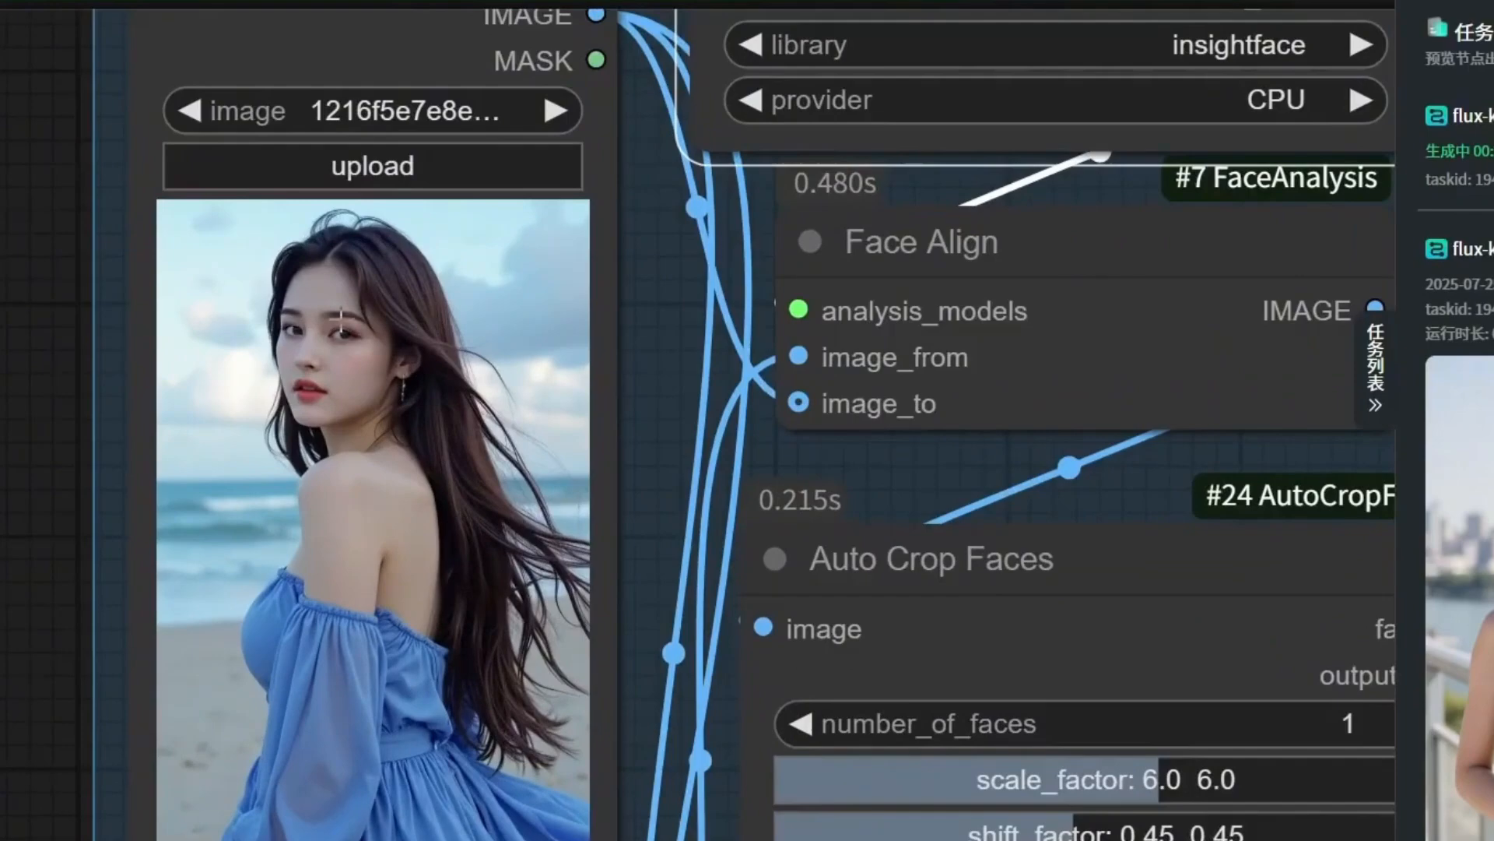
scroll(341, 322, "down", 5)
scroll(455, 755, "down", 2)
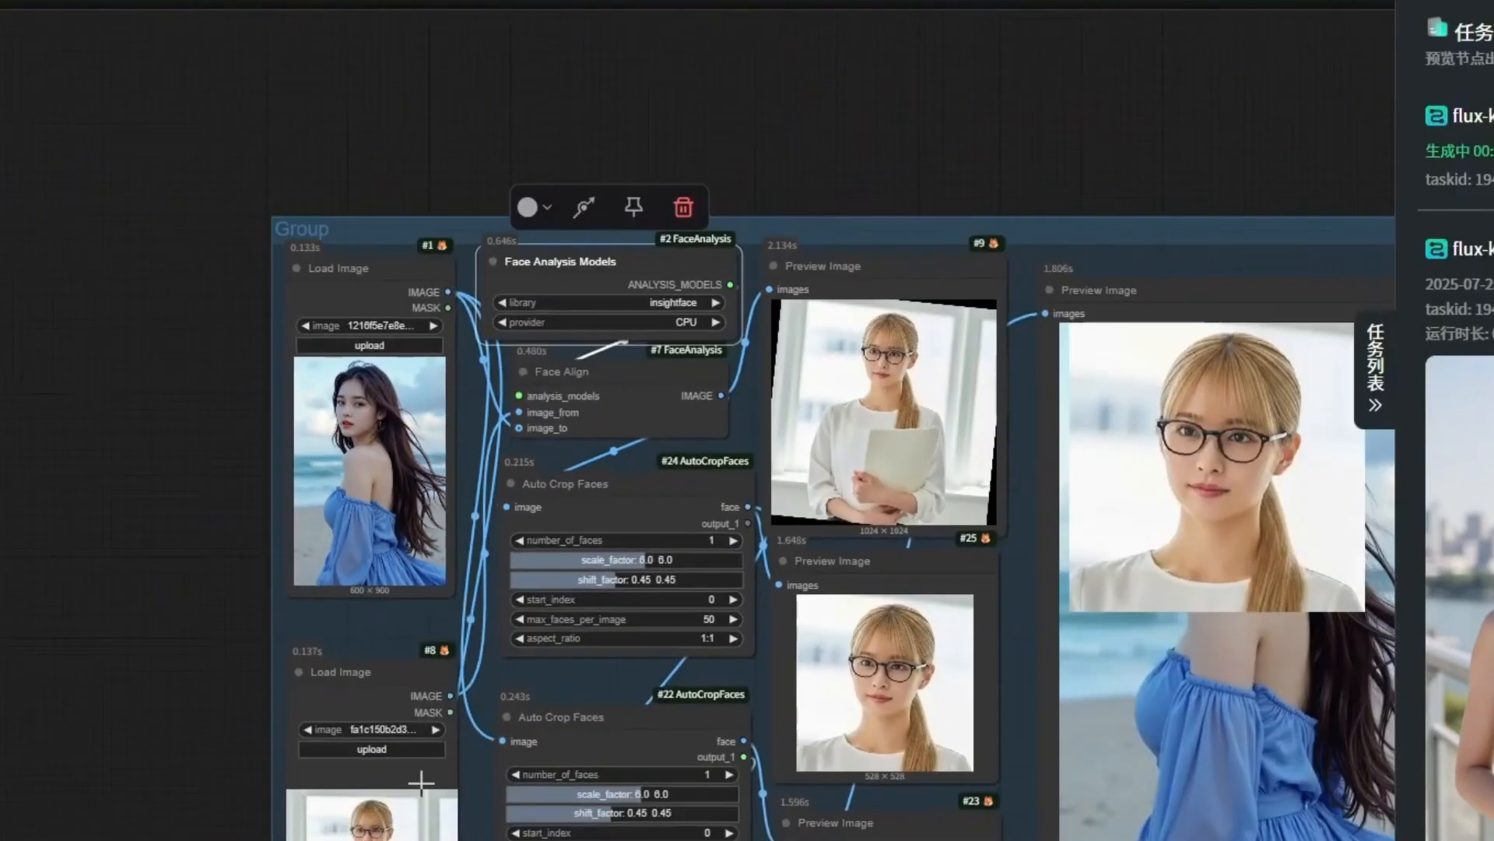
scroll(911, 397, "up", 5)
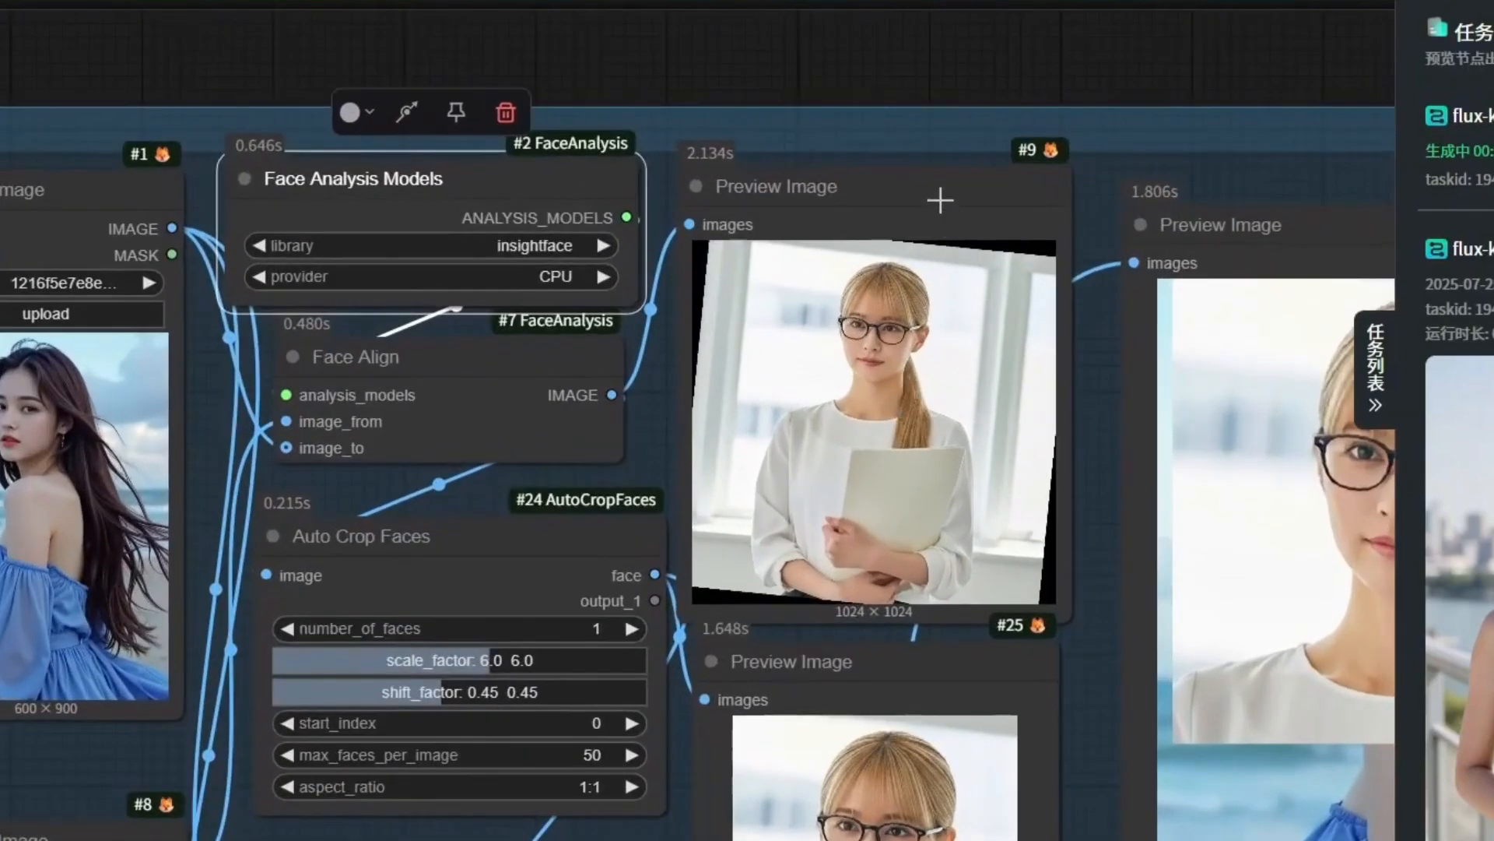
Trace the head photo from its Load Image node through Face Align to the aligned and cropped previews
mouse_move(941, 200)
left_mouse_down()
mouse_move(324, 323)
mouse_move(124, 307)
mouse_move(110, 385)
mouse_move(86, 294)
mouse_move(978, 280)
mouse_move(931, 186)
left_mouse_up()
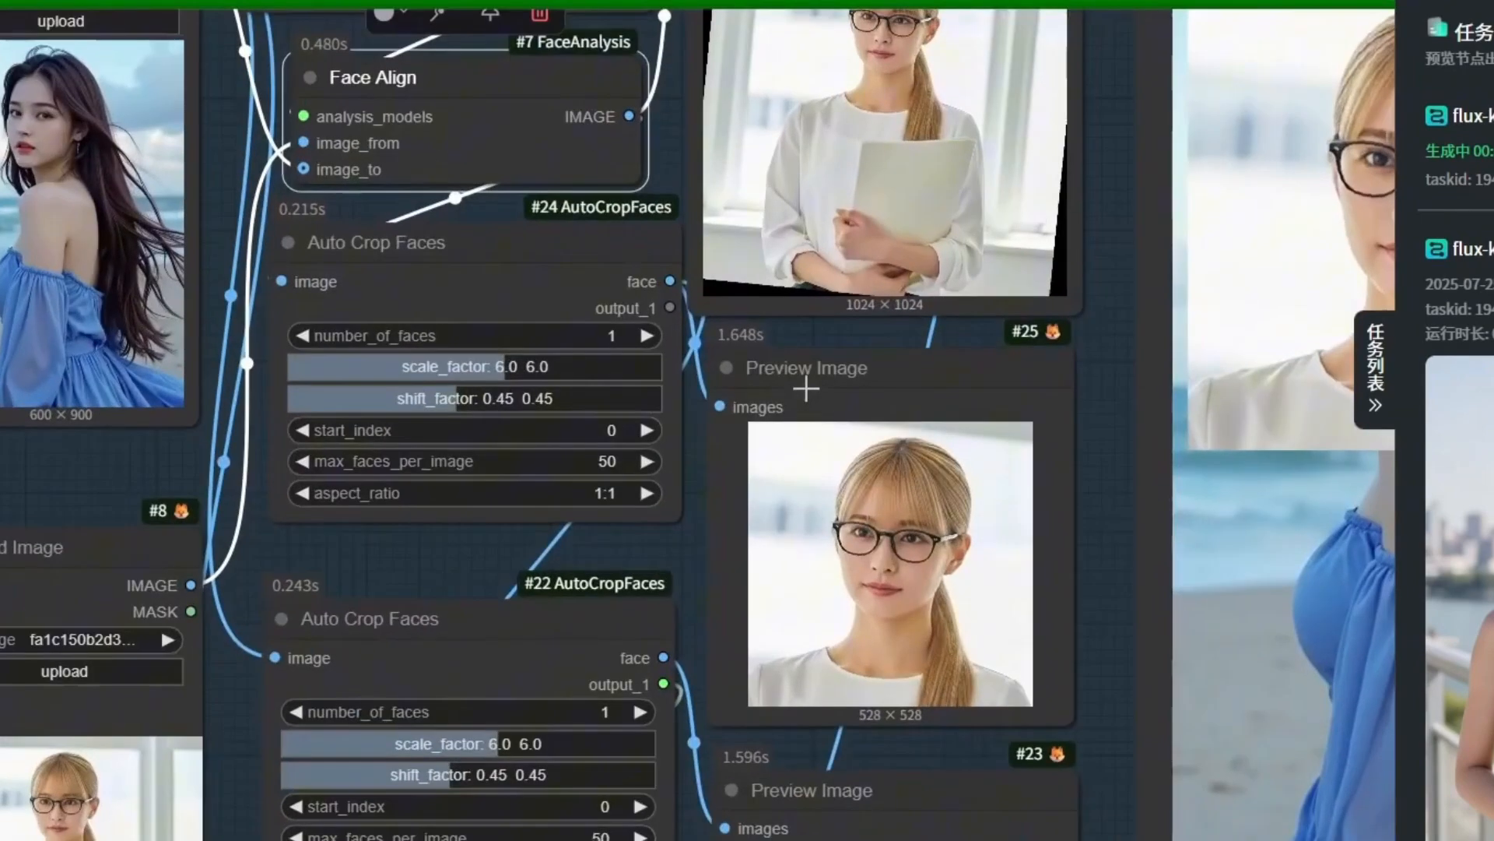
left_click_drag(57, 578, 68, 564)
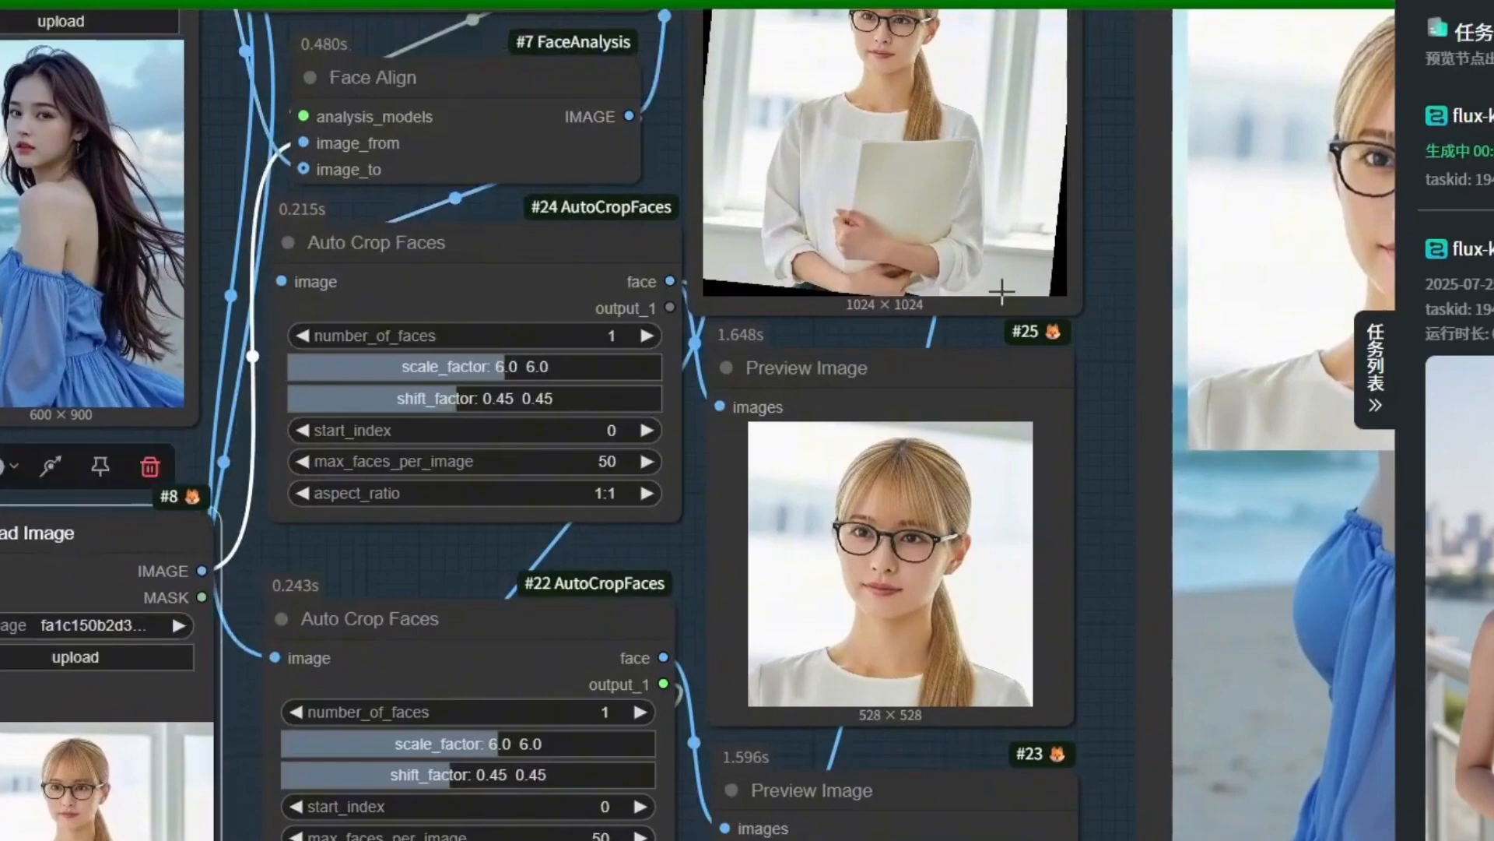
scroll(1049, 373, "down", 3)
left_click_drag(1102, 330, 1088, 450)
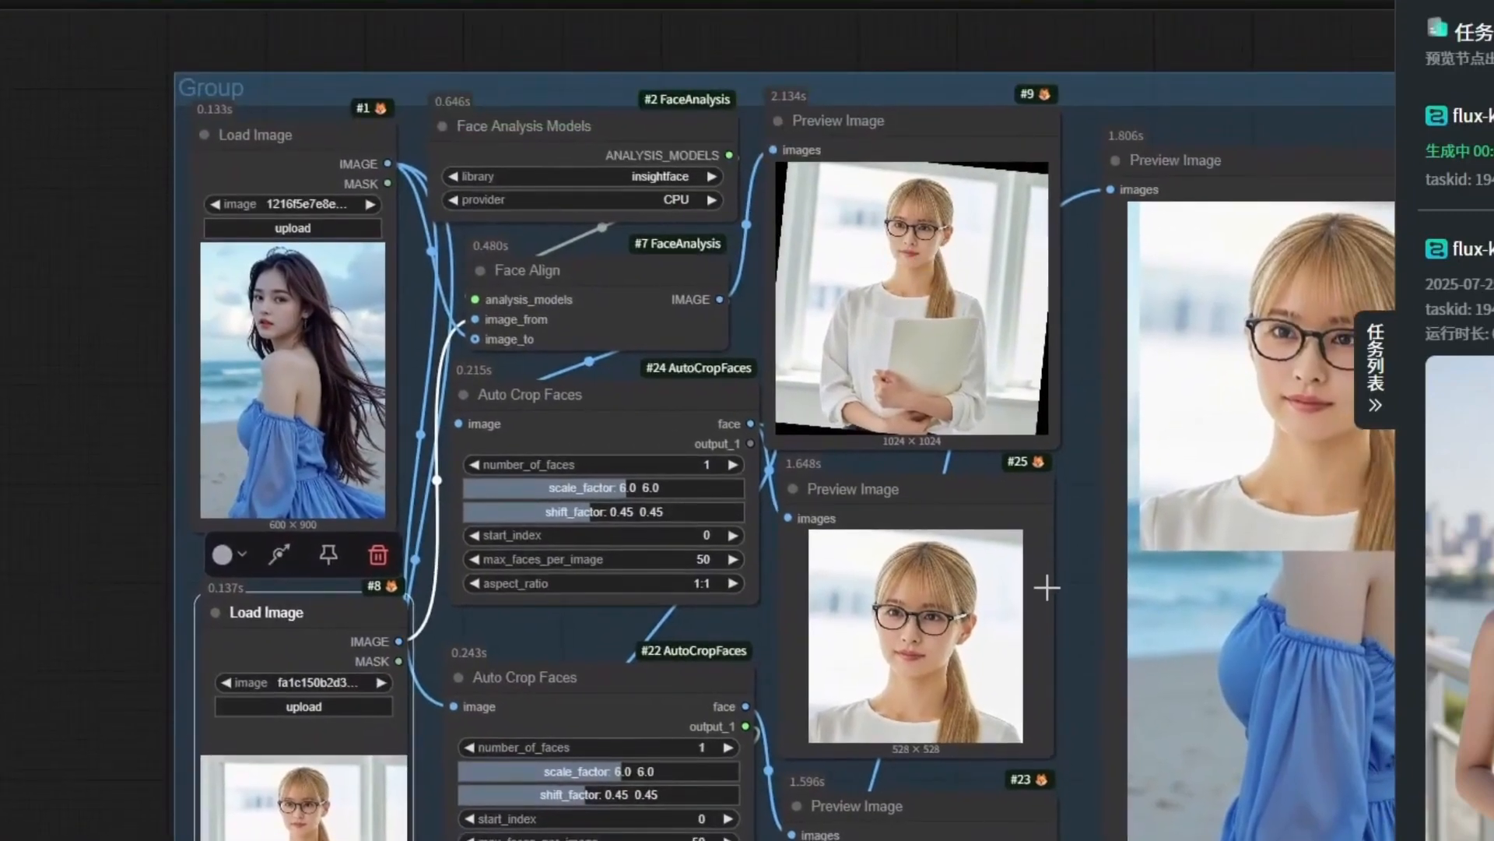
left_click_drag(1047, 587, 1044, 389)
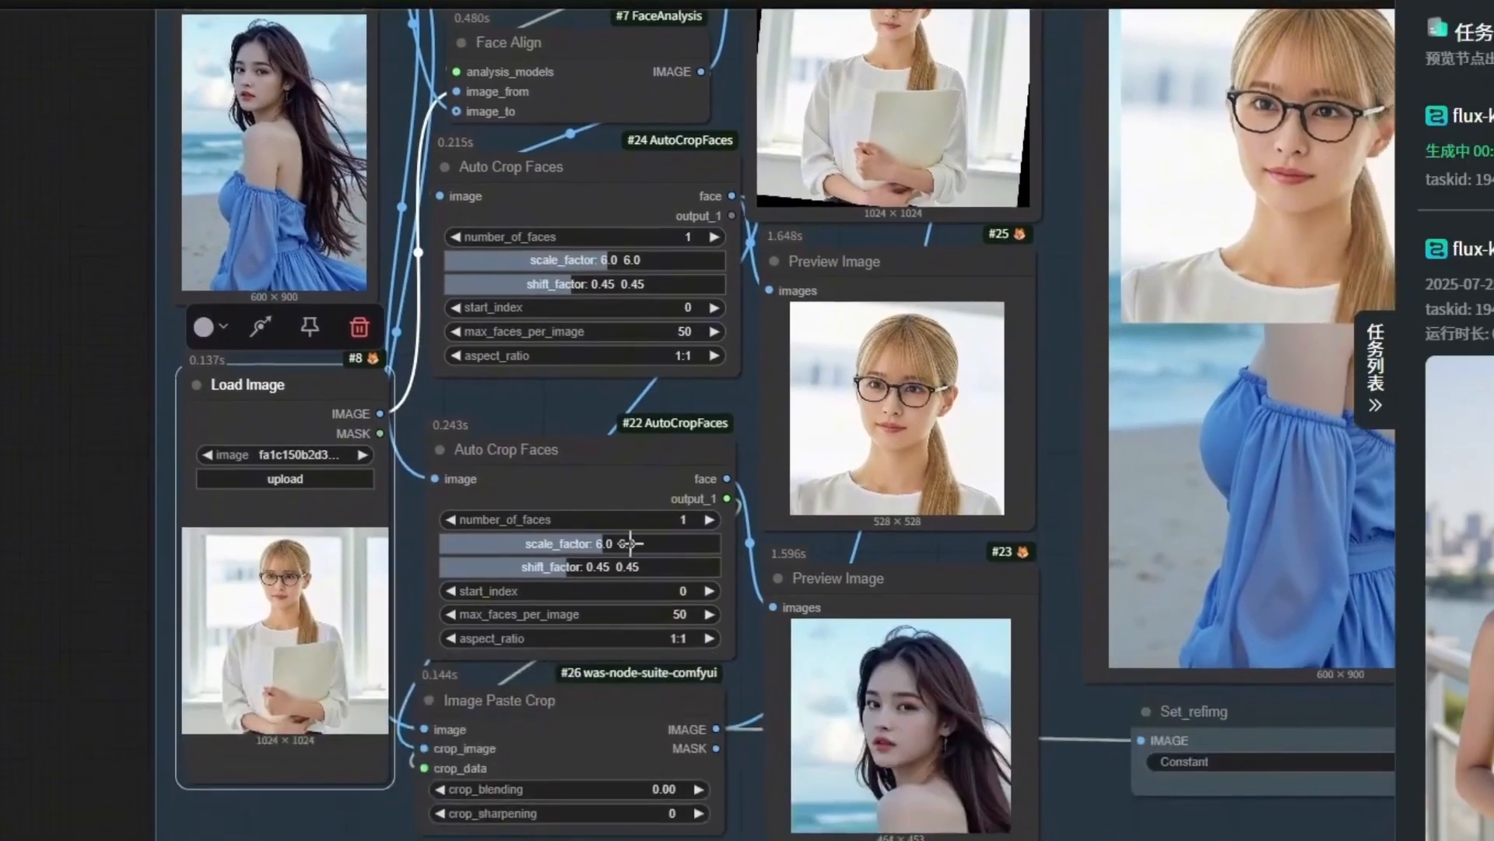
Examine both Auto Crop Faces nodes against their cropped-face previews and the aligned head photo
left_click_drag(574, 190, 544, 188)
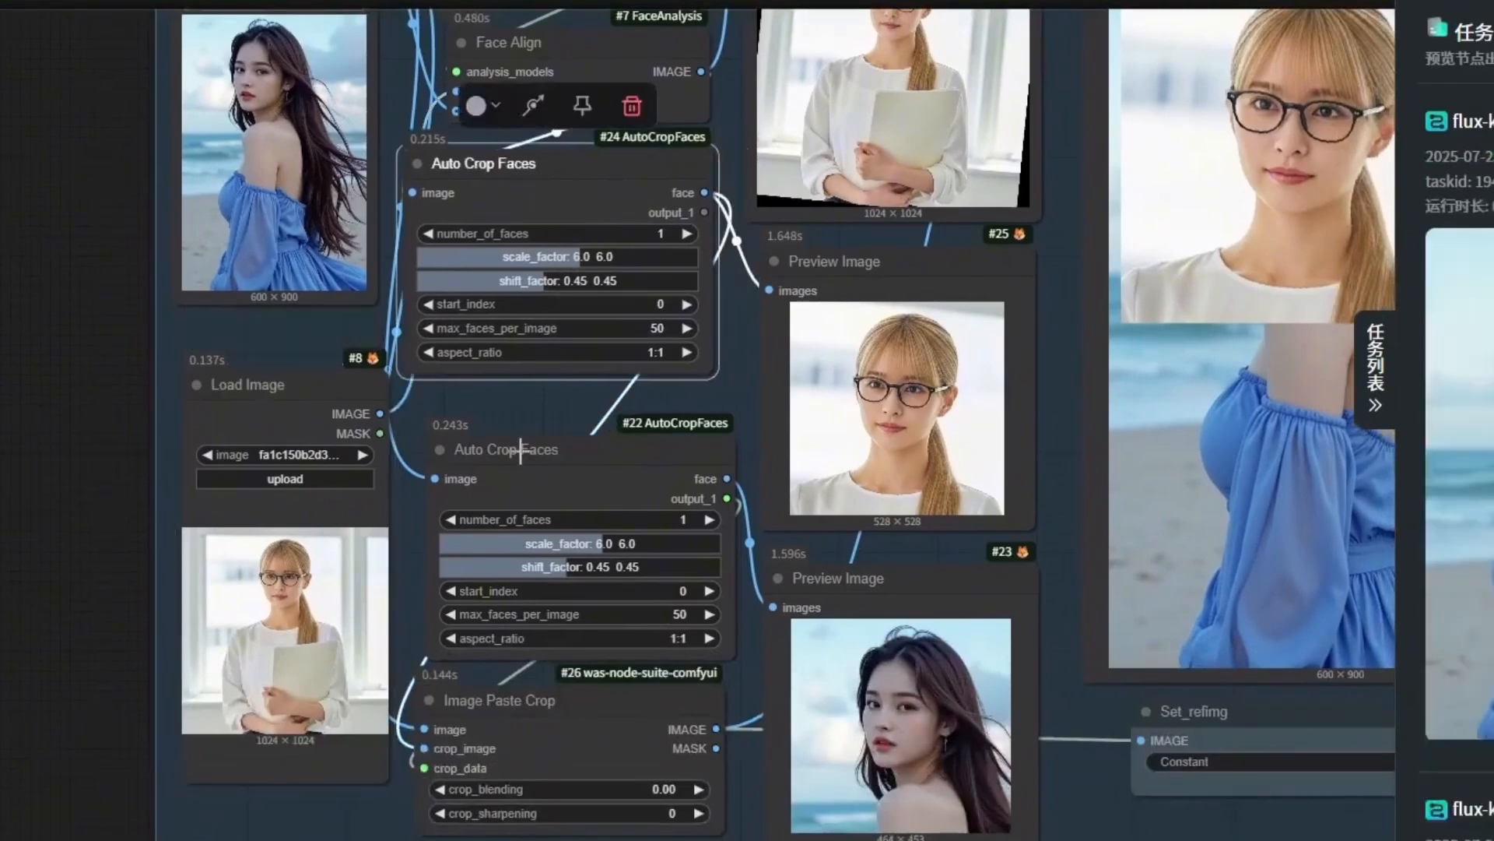
left_click_drag(519, 450, 509, 446)
left_click_drag(498, 165, 514, 181)
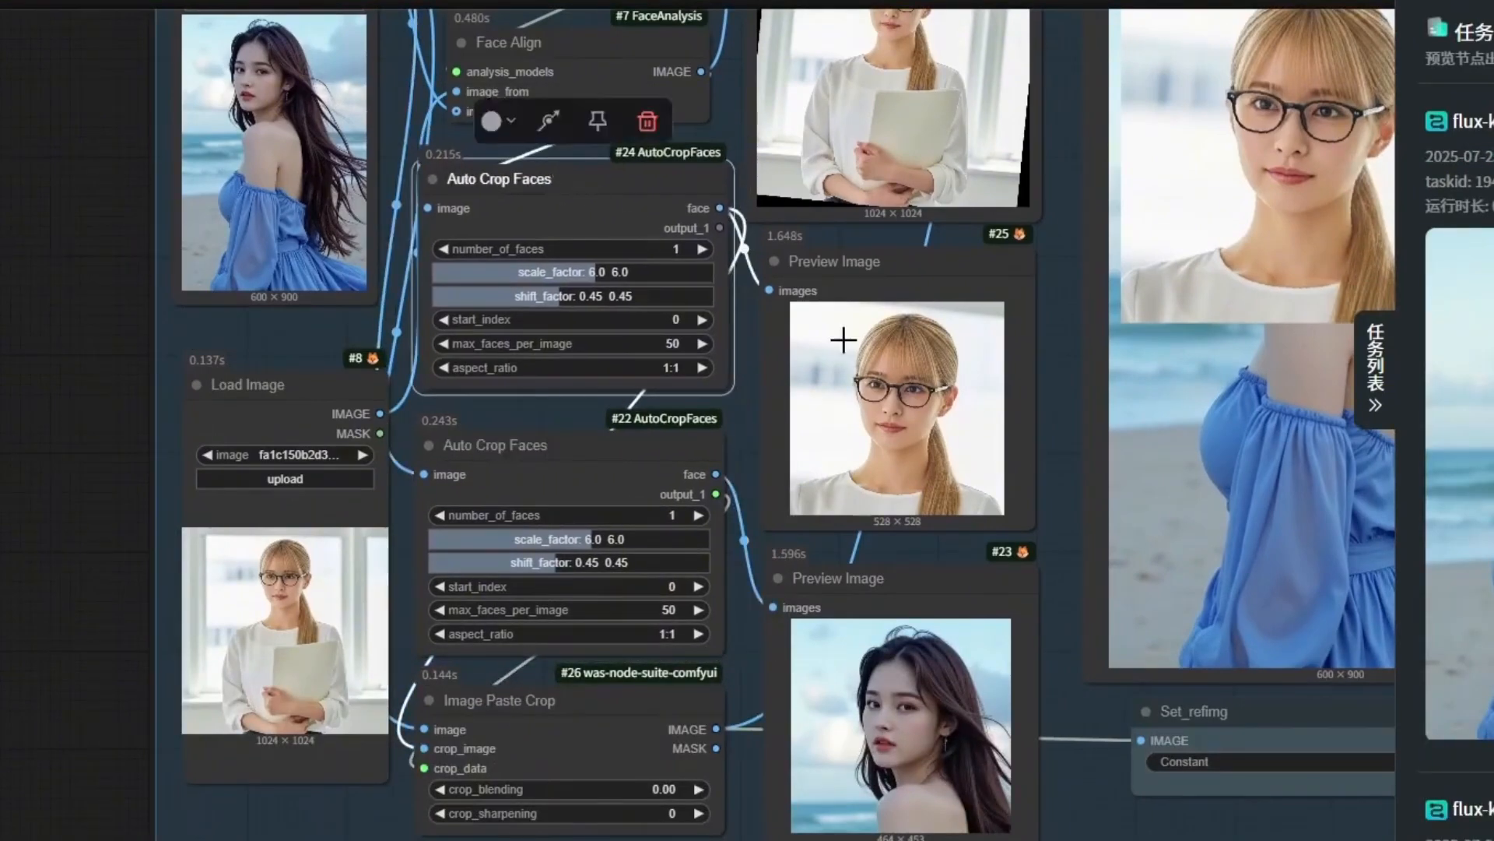
scroll(843, 340, "up", 3)
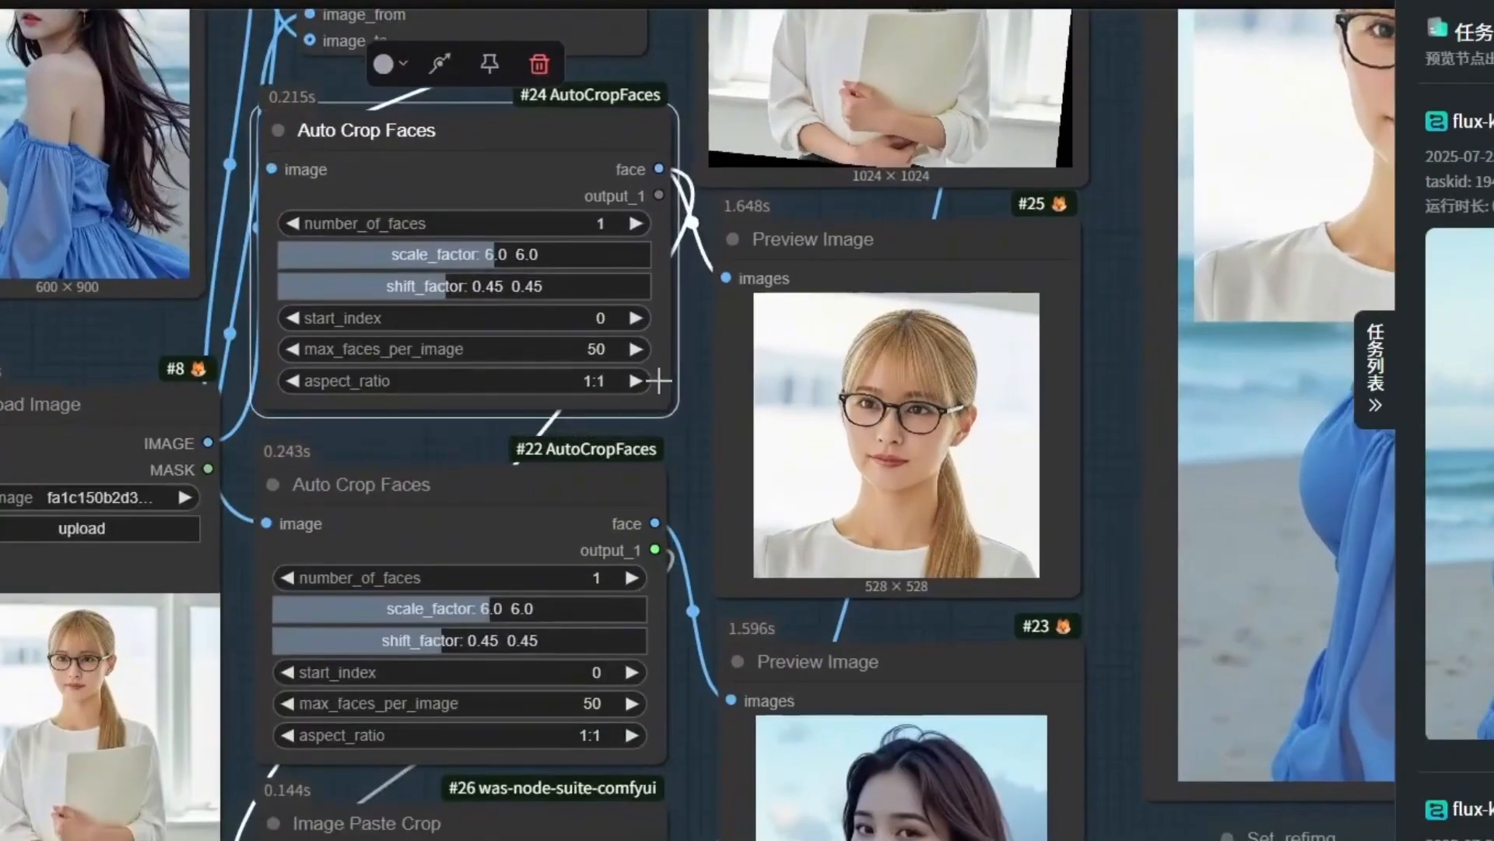
left_click(711, 404)
left_click_drag(711, 404, 729, 353)
scroll(947, 140, "up", 4)
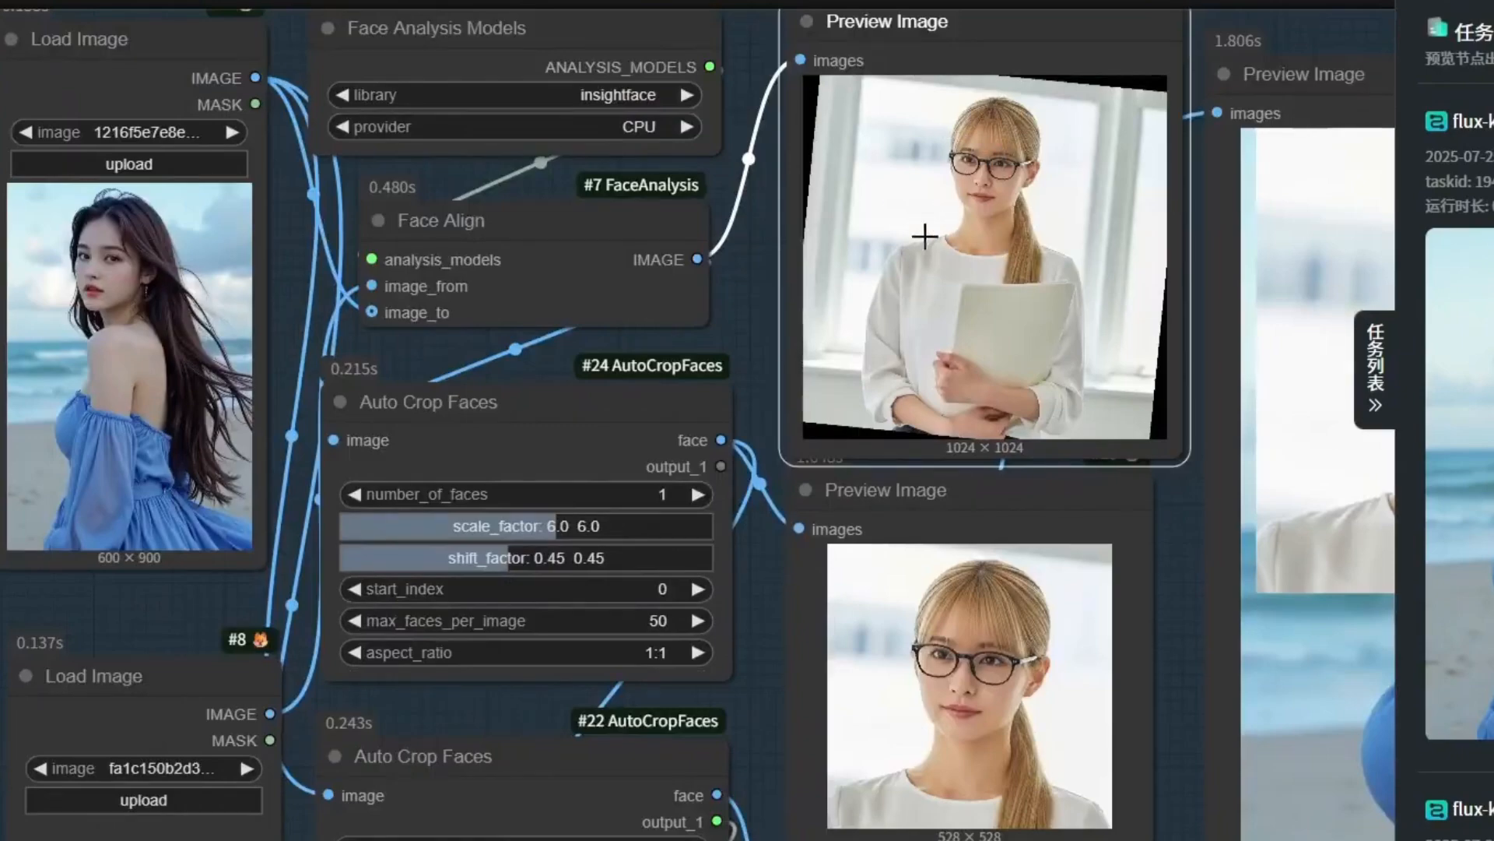
Set the scale_factor of the aligned head photo's Auto Crop Faces node to 0.5
left_click(482, 439)
scroll(615, 557, "up", 4)
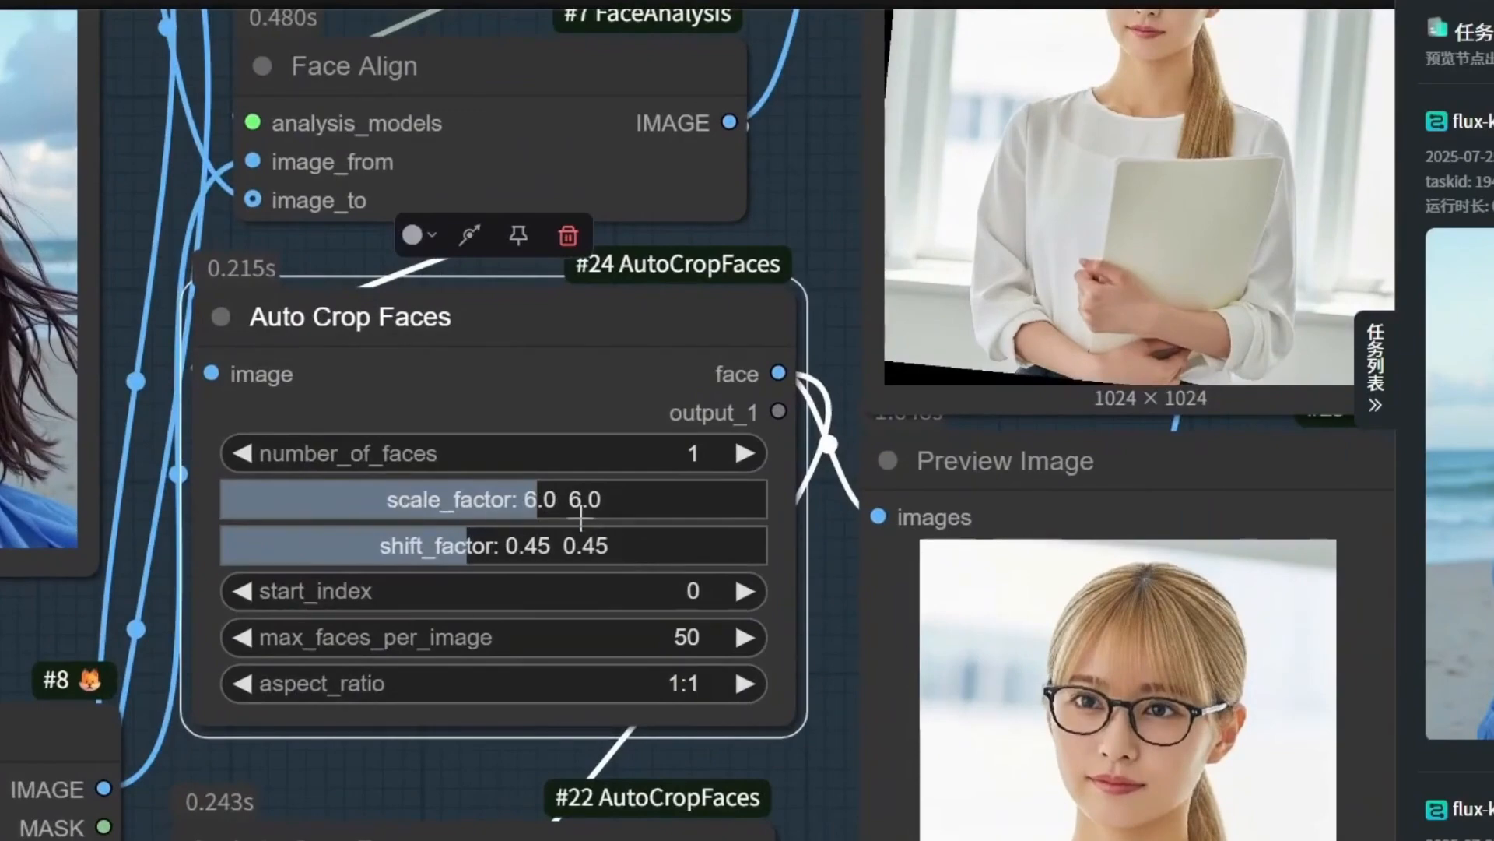
scroll(581, 513, "down", 2)
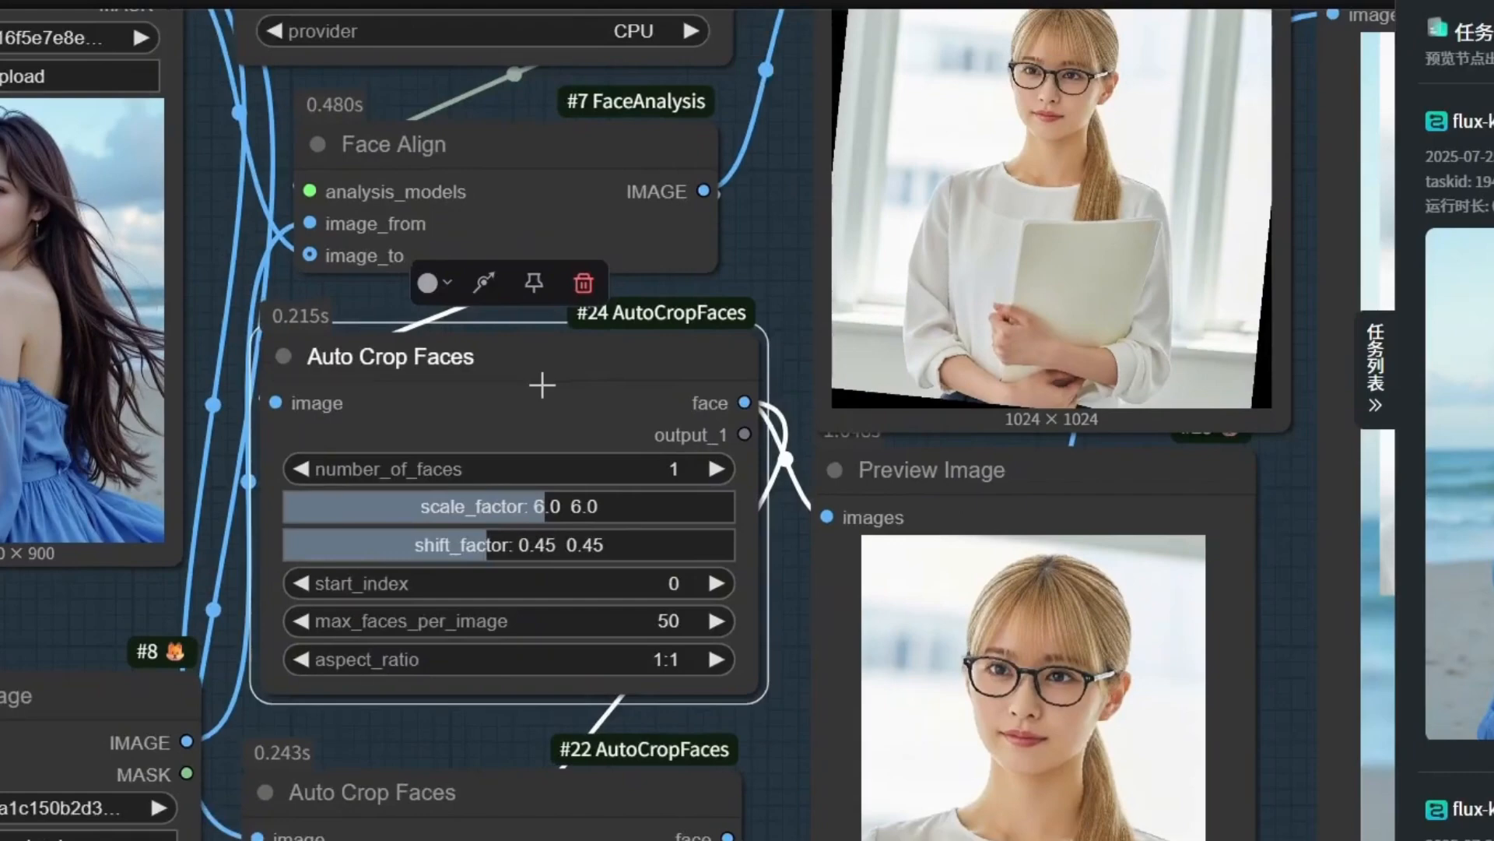
left_click_drag(545, 506, 289, 523)
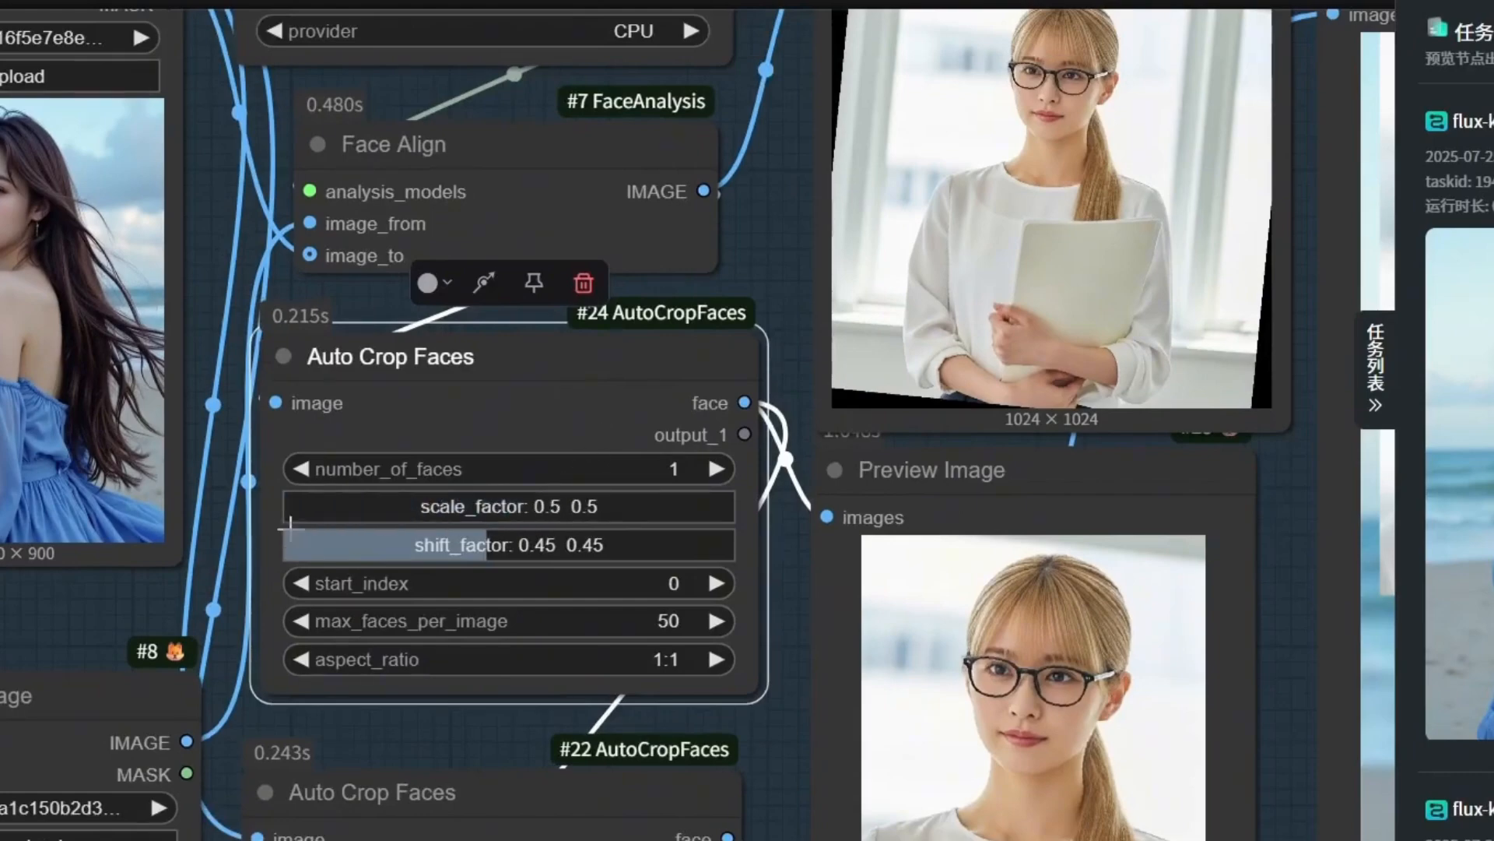
Set the scale_factor of the body photo's Auto Crop Faces node to 0.5
scroll(662, 537, "down", 2)
scroll(755, 676, "down", 3)
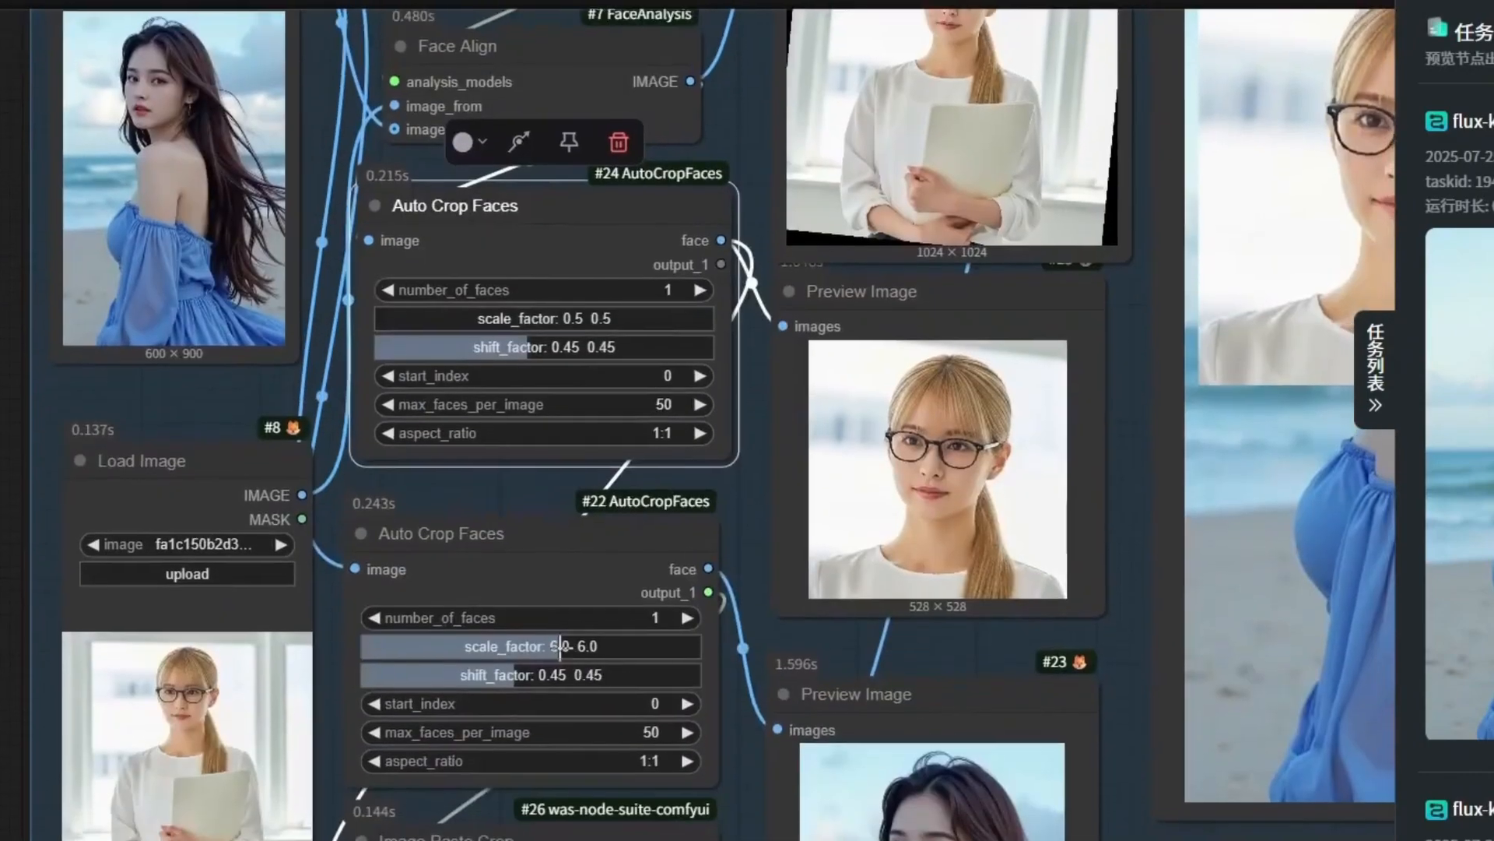
left_click_drag(560, 646, 273, 649)
Rerun the workflow with the reduced crop scale and check the cropped-face previews and pasted composite
scroll(758, 581, "down", 3)
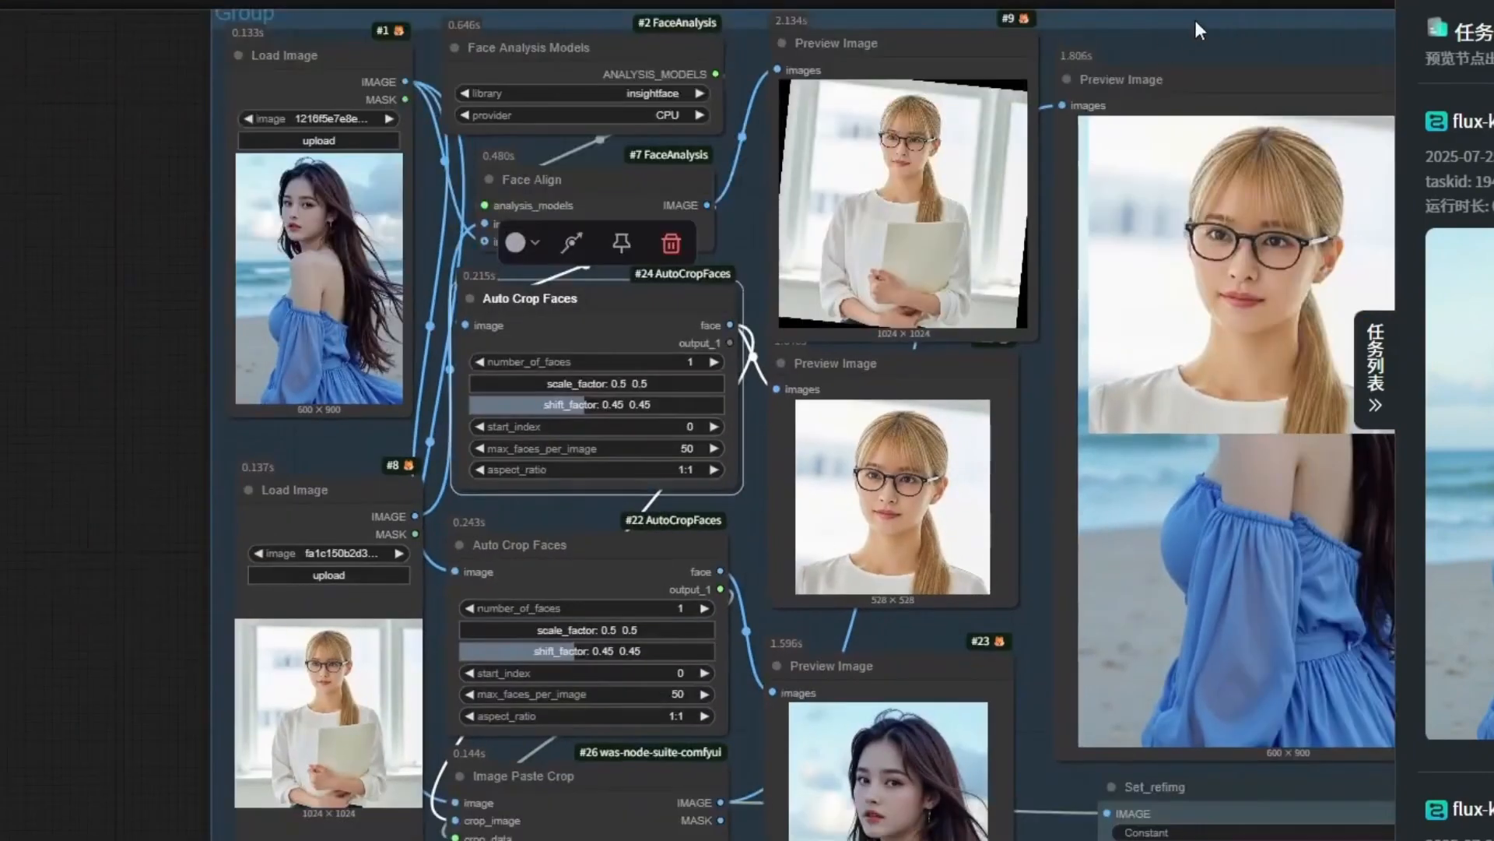
scroll(876, 471, "up", 3)
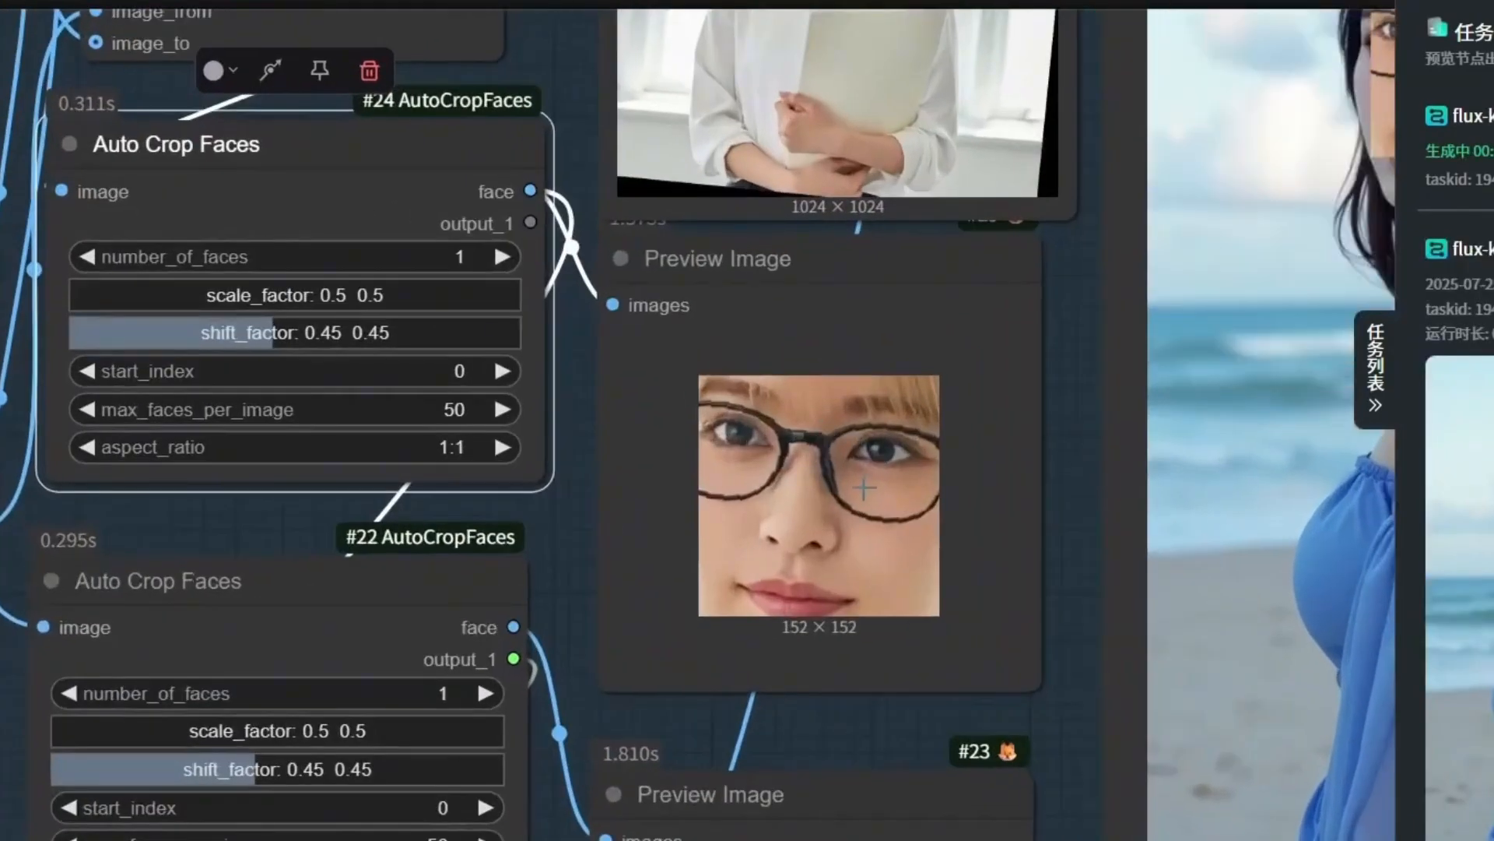
scroll(864, 488, "down", 3)
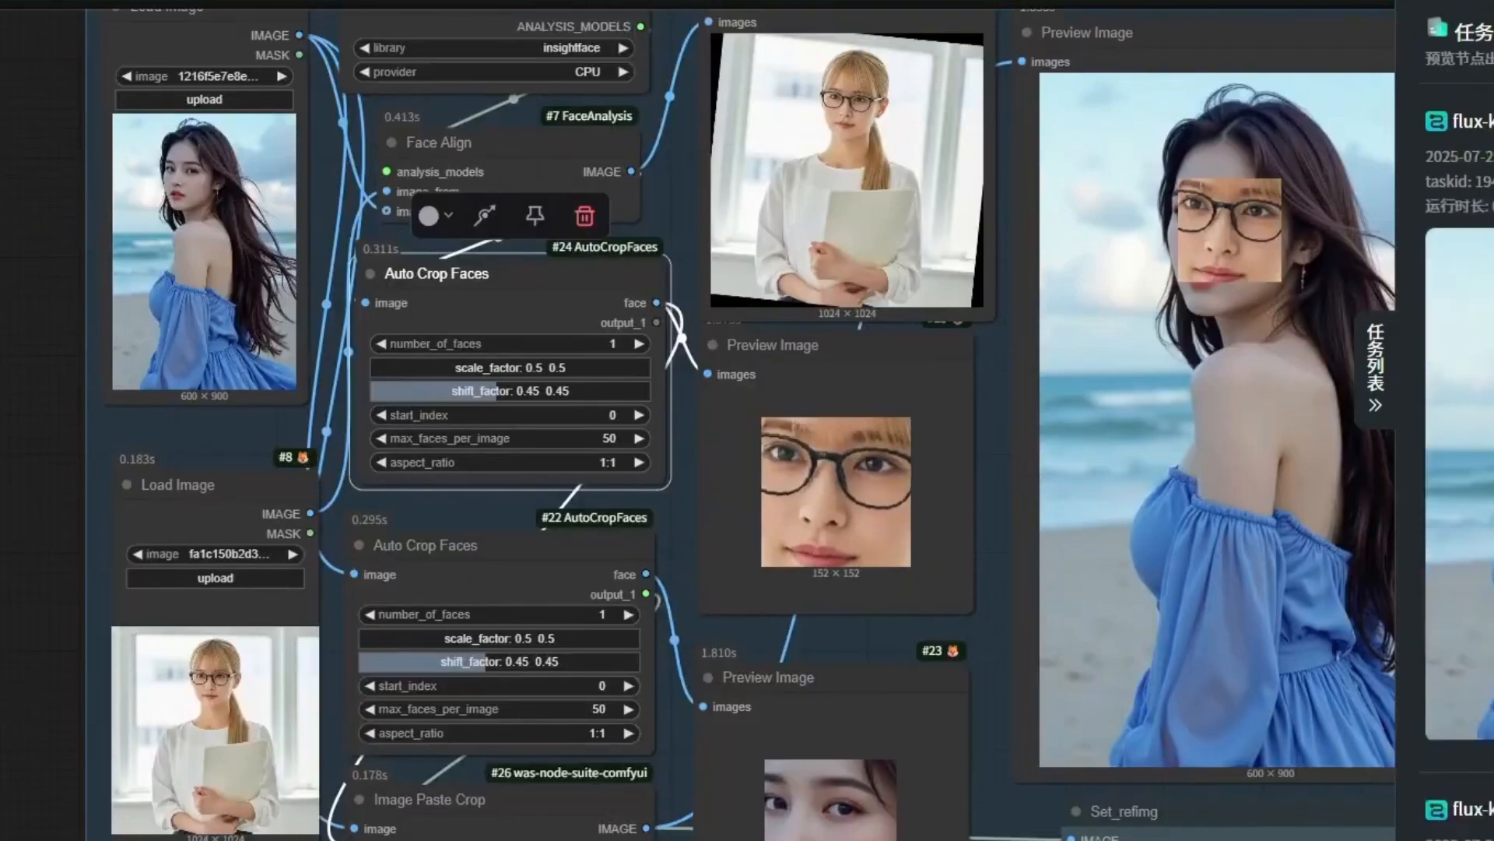
Set the scale_factor of the aligned head photo's Auto Crop Faces node to 6.0
scroll(460, 430, "up", 3)
left_click_drag(341, 340, 659, 375)
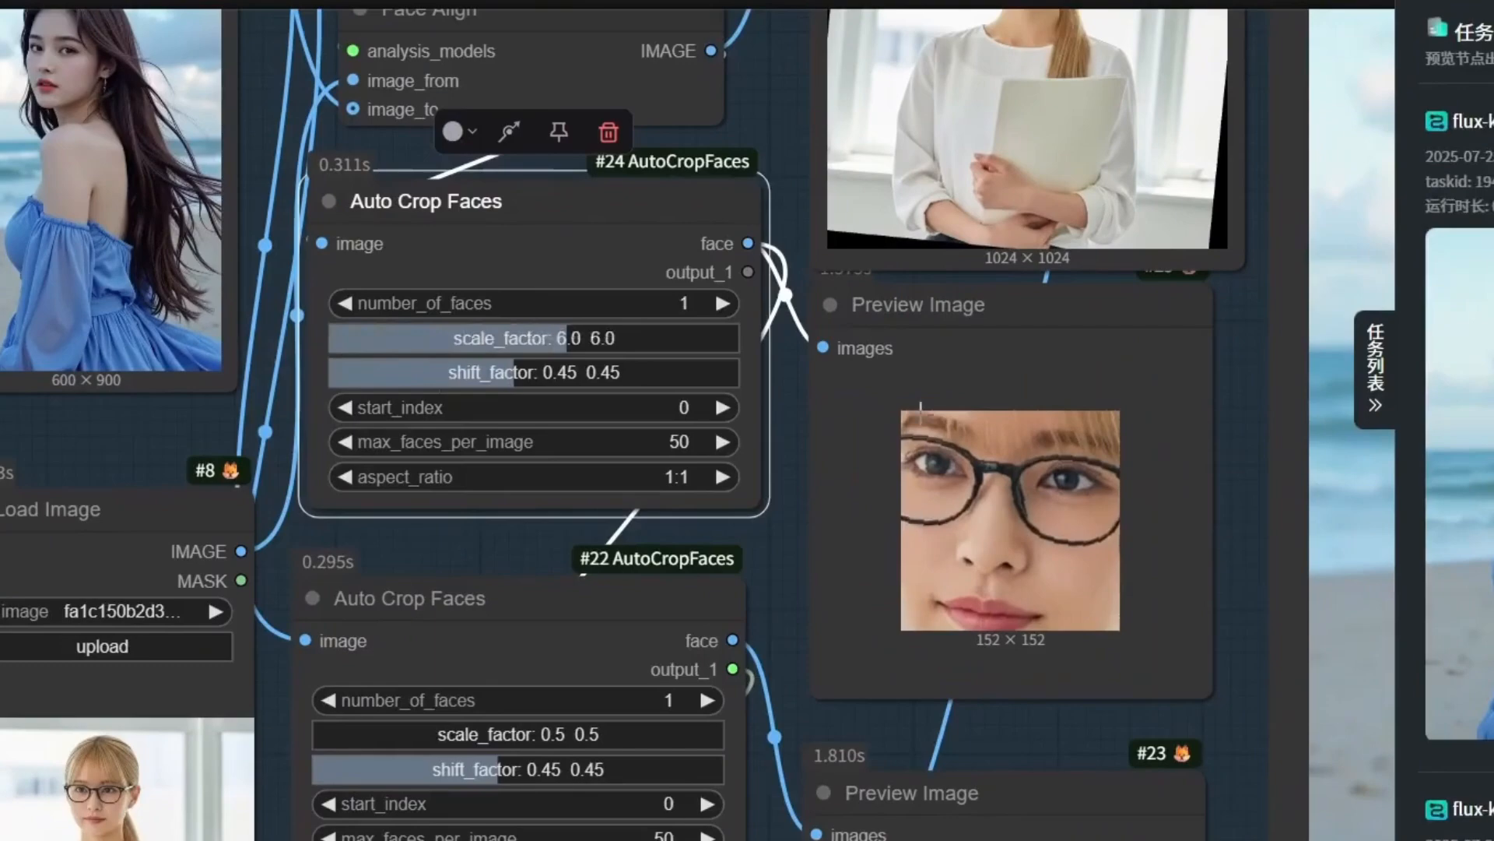
scroll(849, 512, "down", 7)
Set the scale_factor of the body photo's Auto Crop Faces node to 6.0
scroll(694, 567, "up", 3)
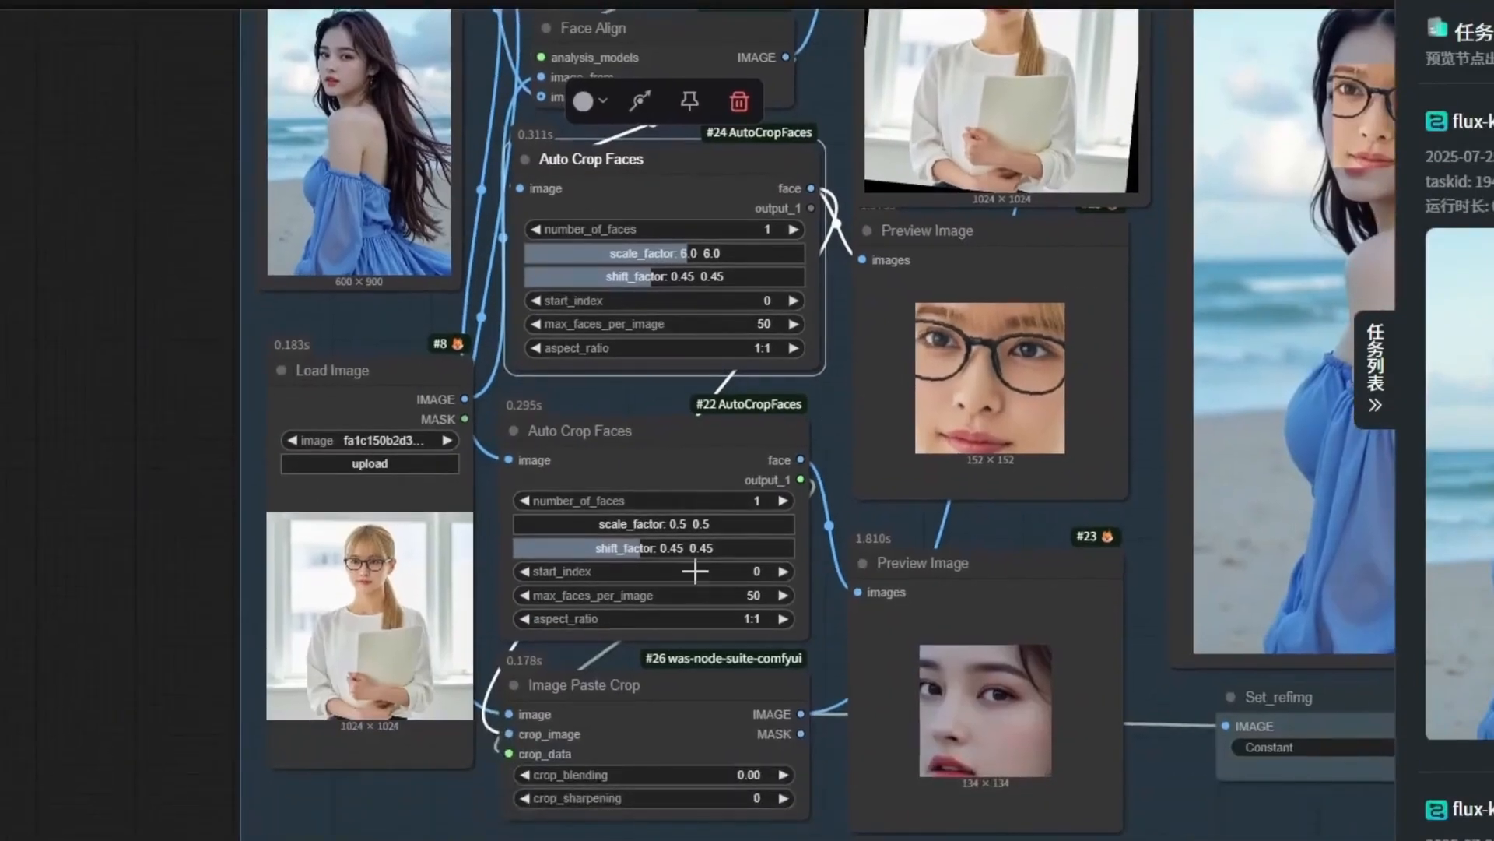
scroll(473, 513, "up", 4)
left_click_drag(436, 505, 673, 502)
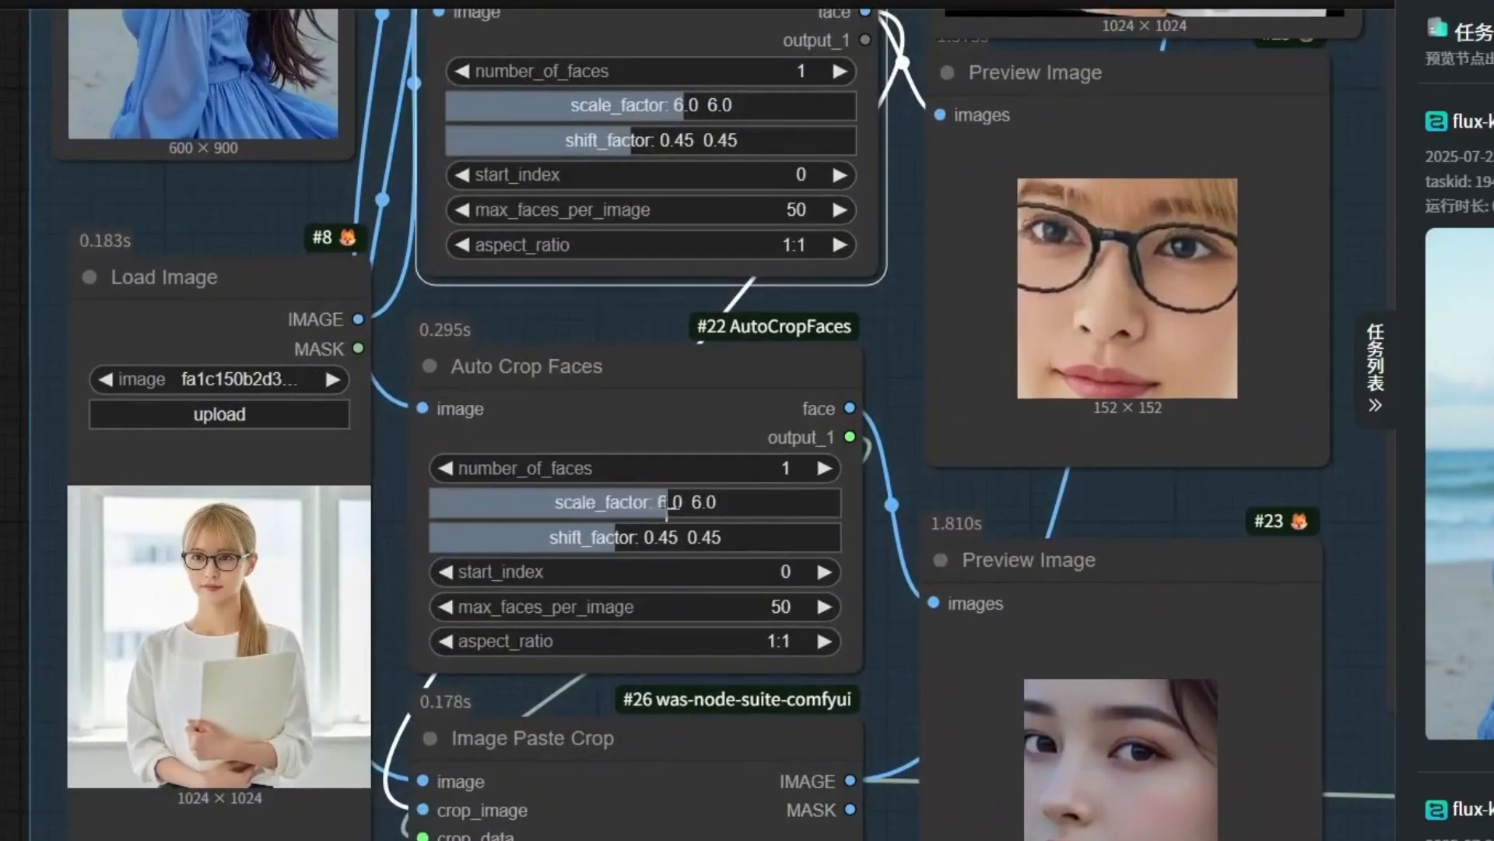
scroll(470, 427, "down", 7)
scroll(635, 446, "up", 5)
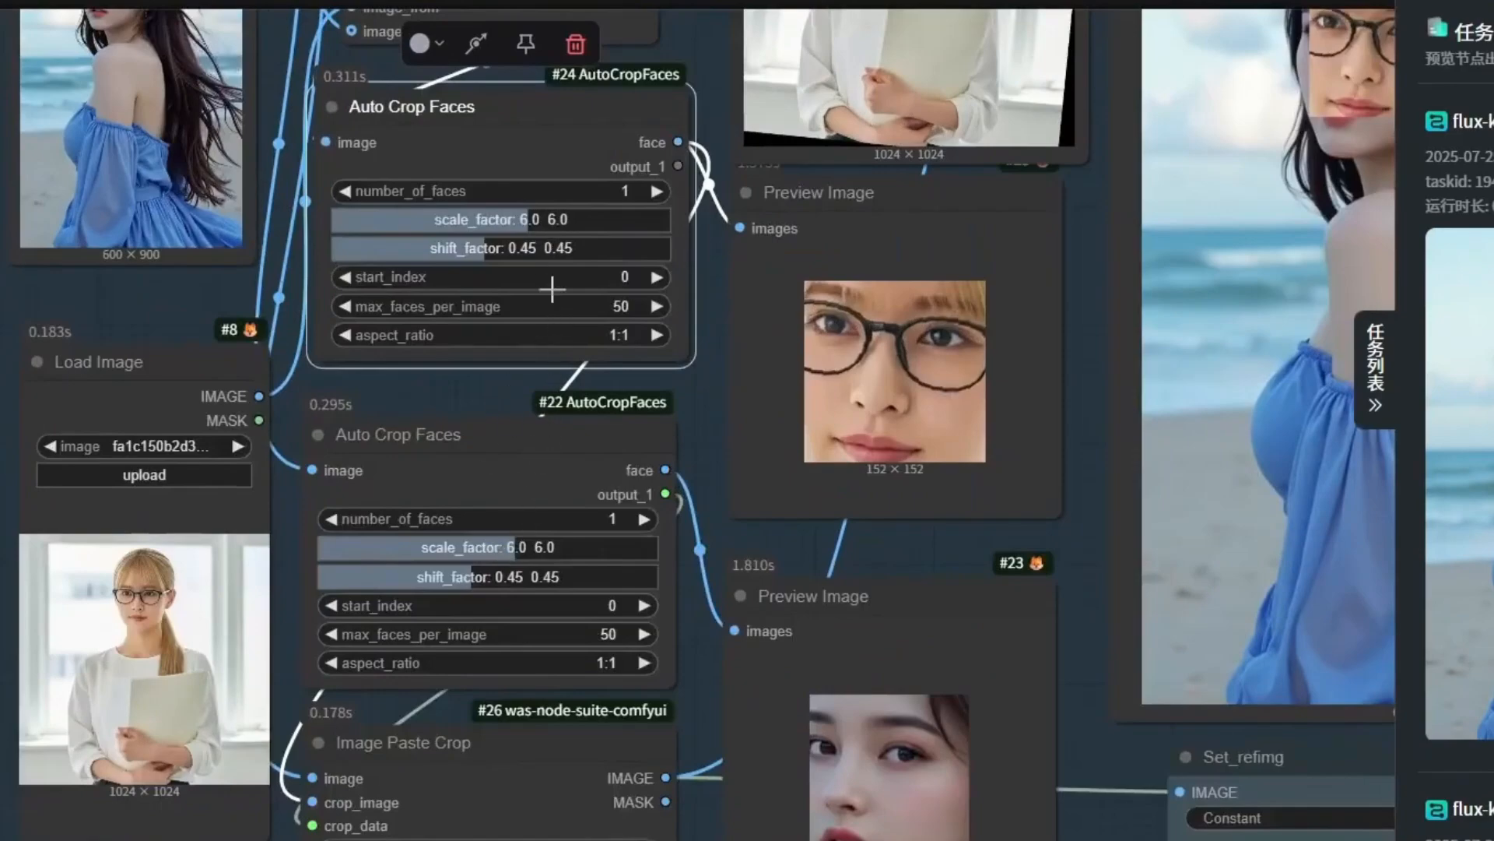
Rerun the workflow with the enlarged crop scale and inspect the cropped-face preview of the aligned head photo
scroll(545, 551, "down", 5)
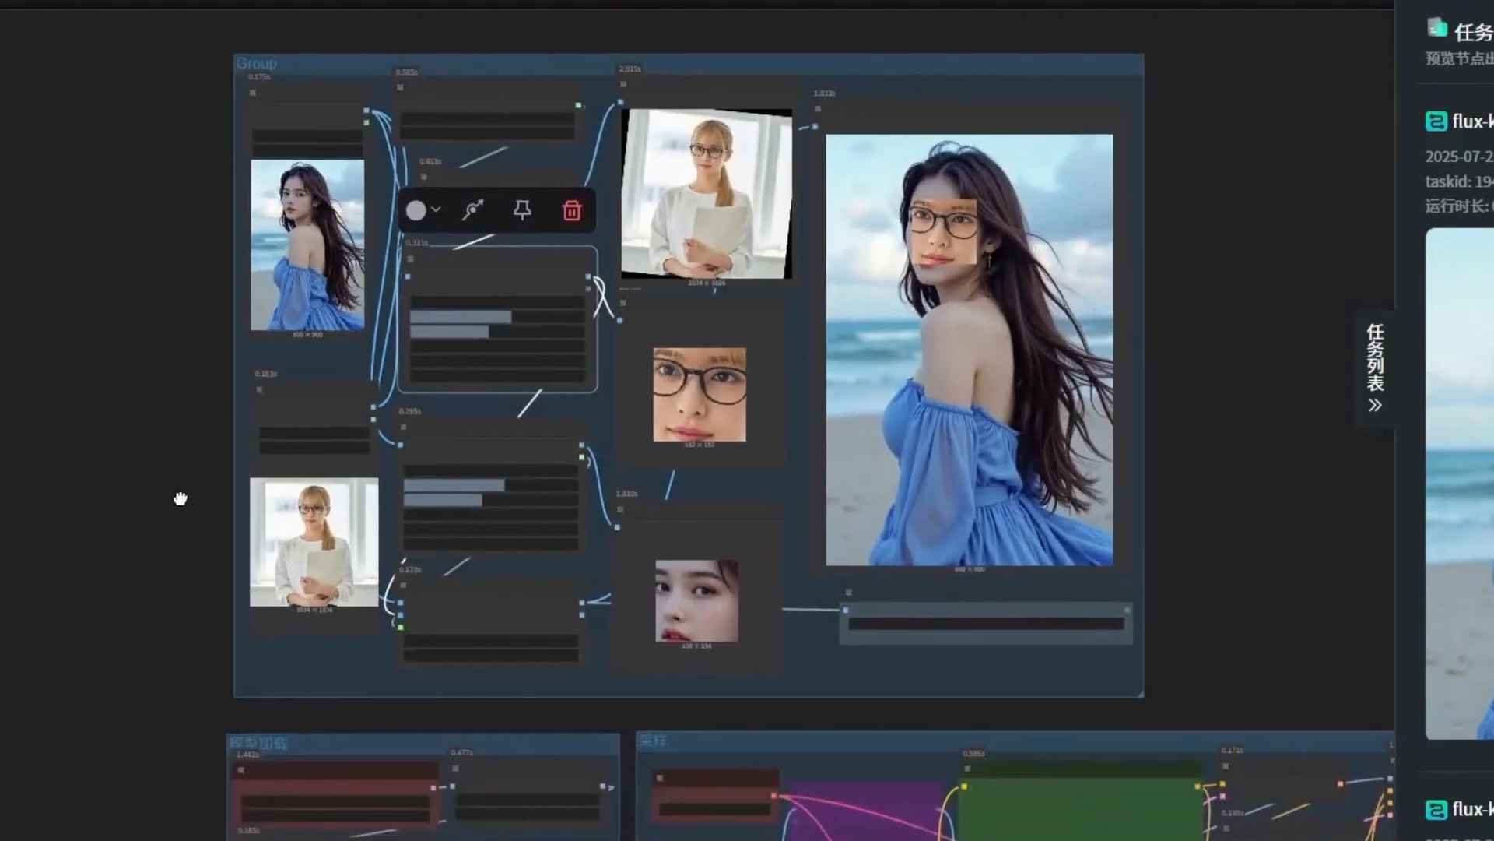
scroll(179, 504, "down", 1)
scroll(1116, 443, "up", 2)
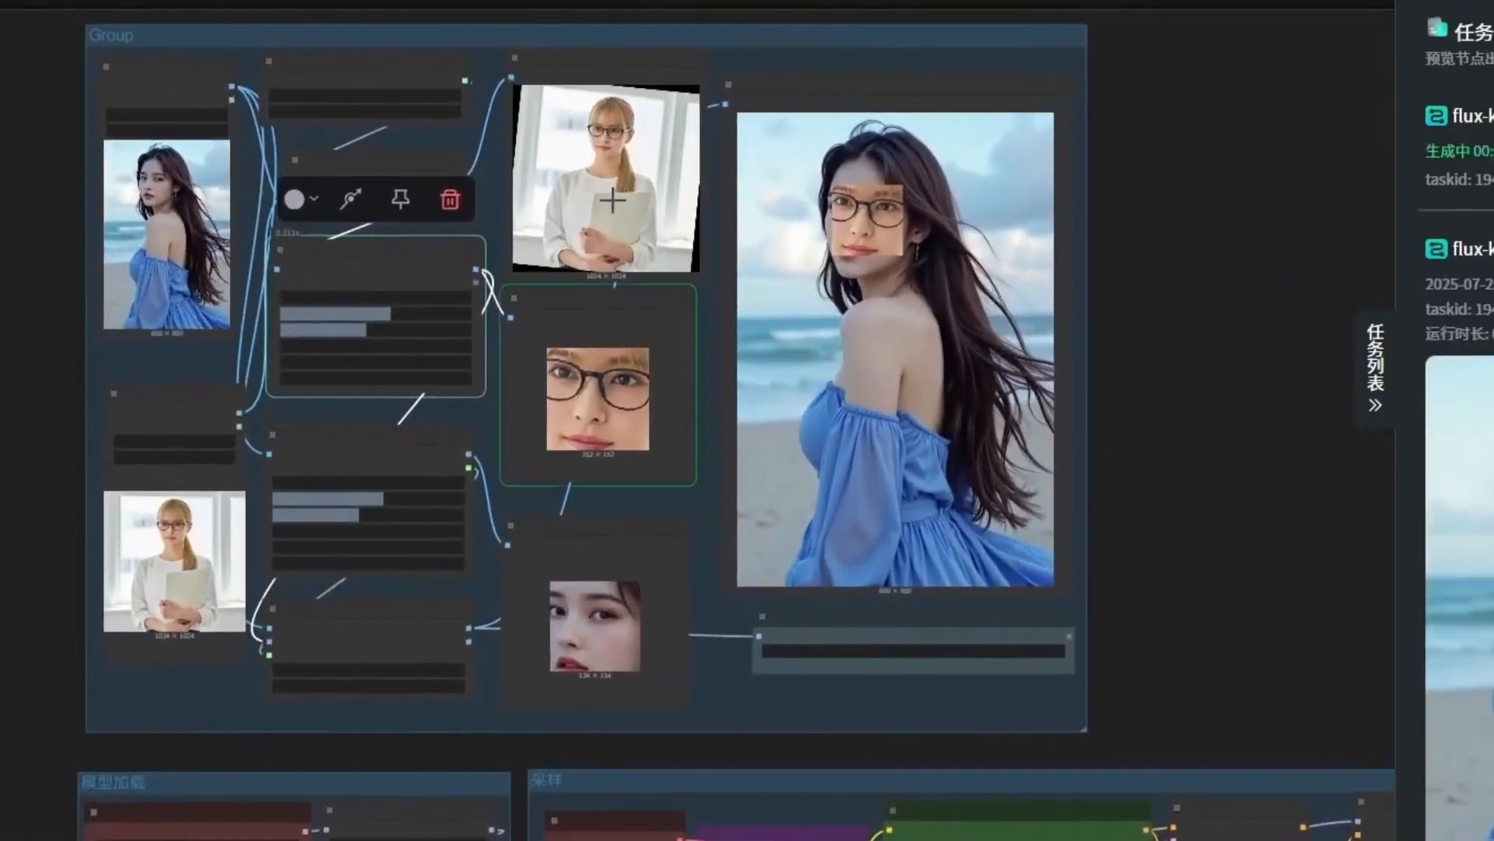
scroll(613, 200, "up", 4)
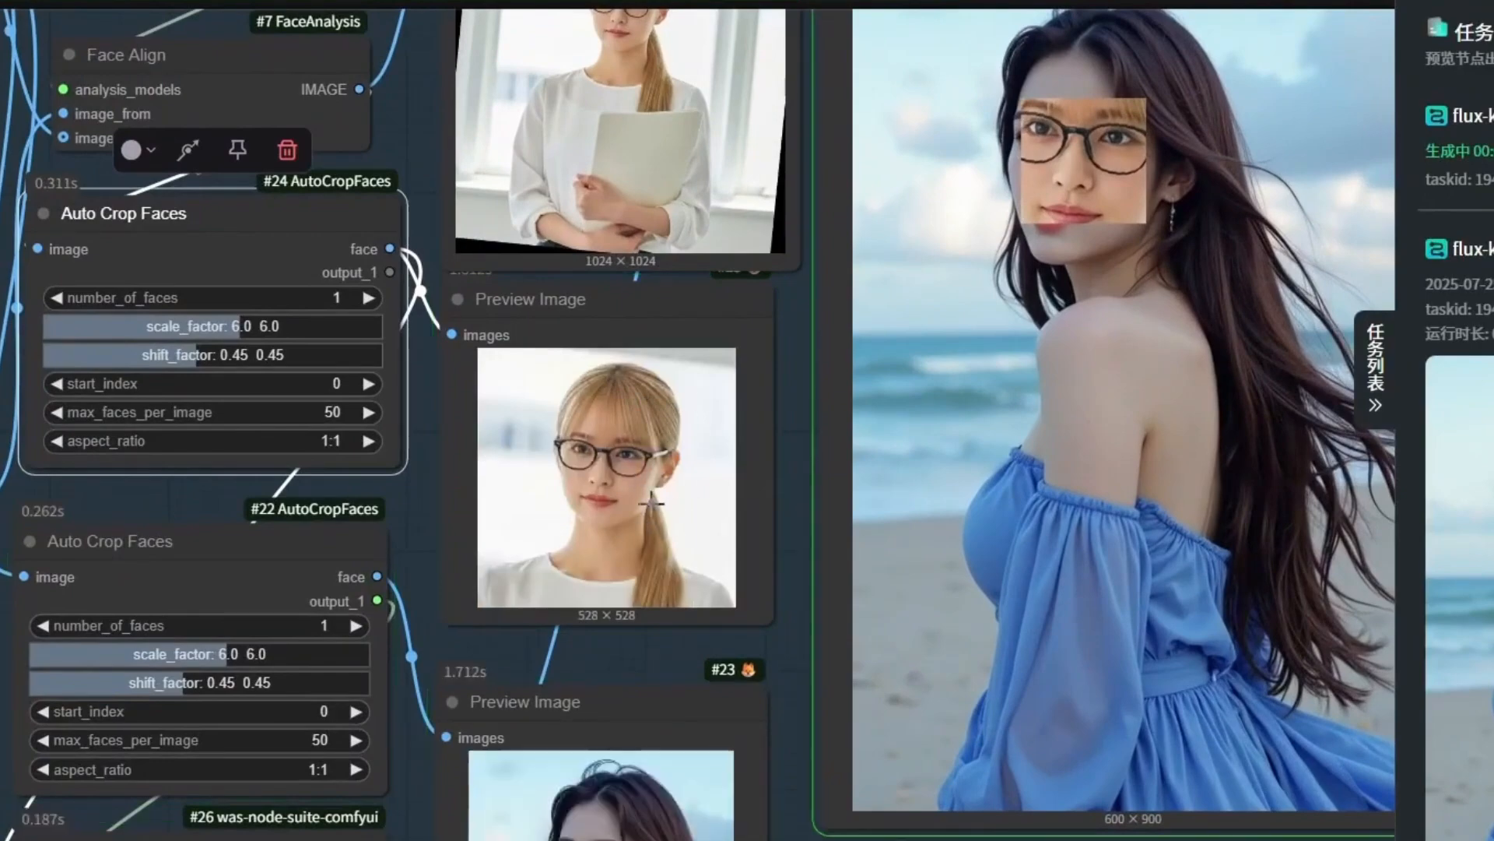
scroll(650, 502, "down", 3)
scroll(233, 452, "up", 5)
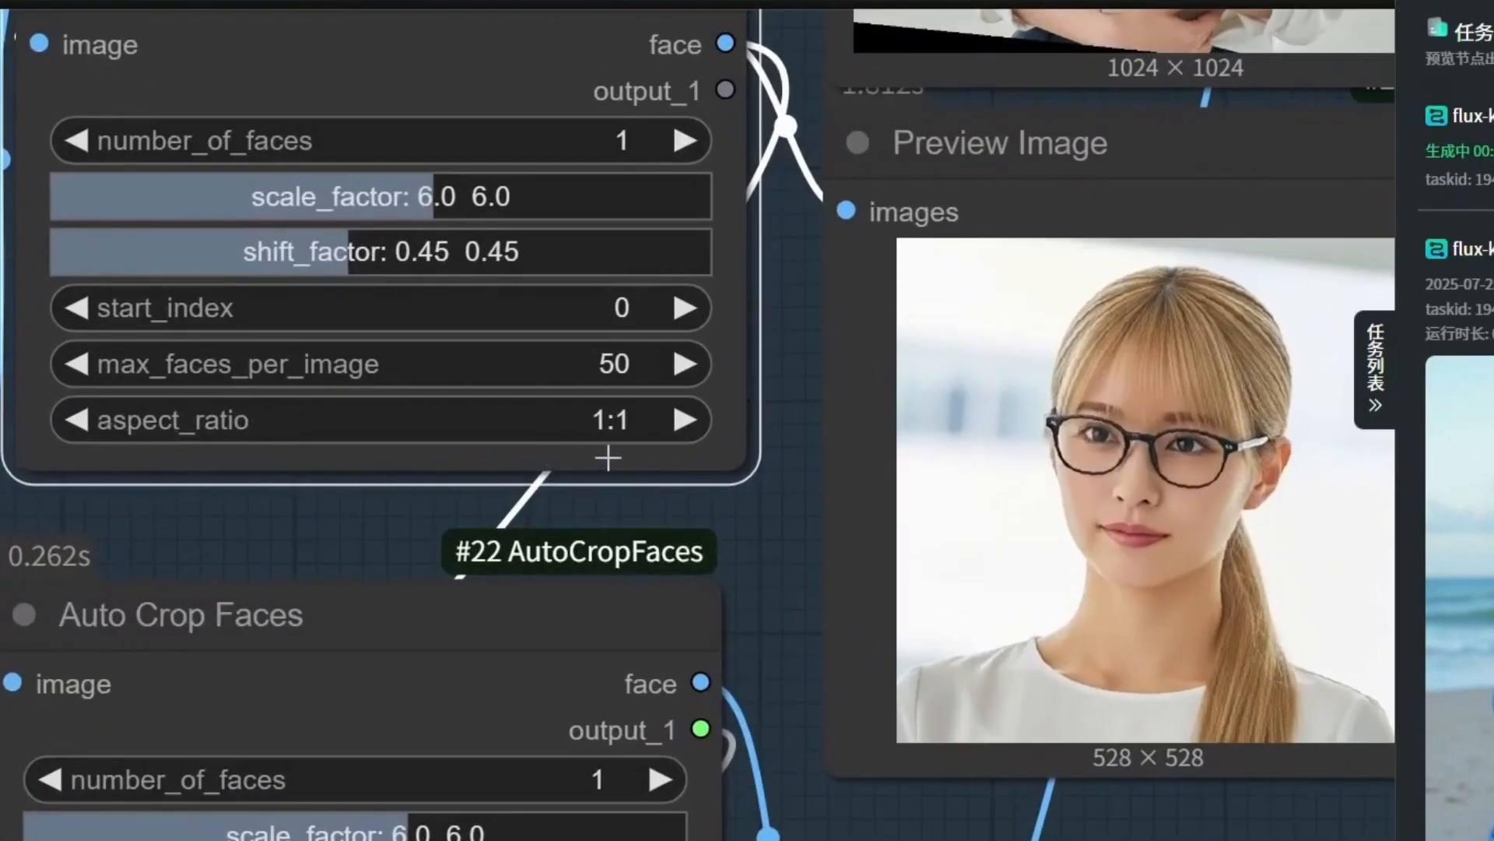
scroll(644, 450, "down", 2)
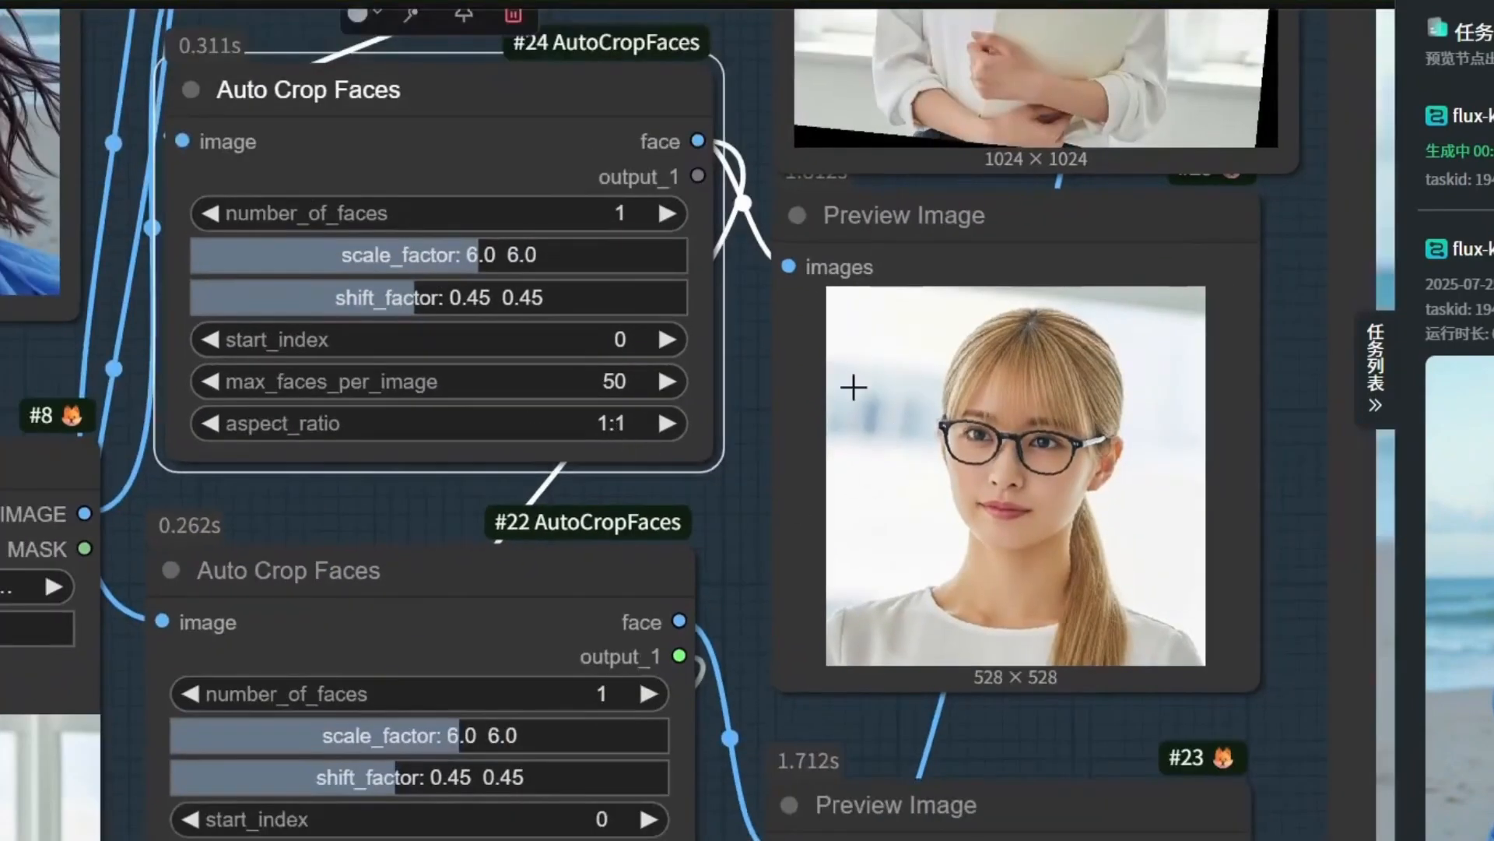
scroll(600, 408, "up", 3)
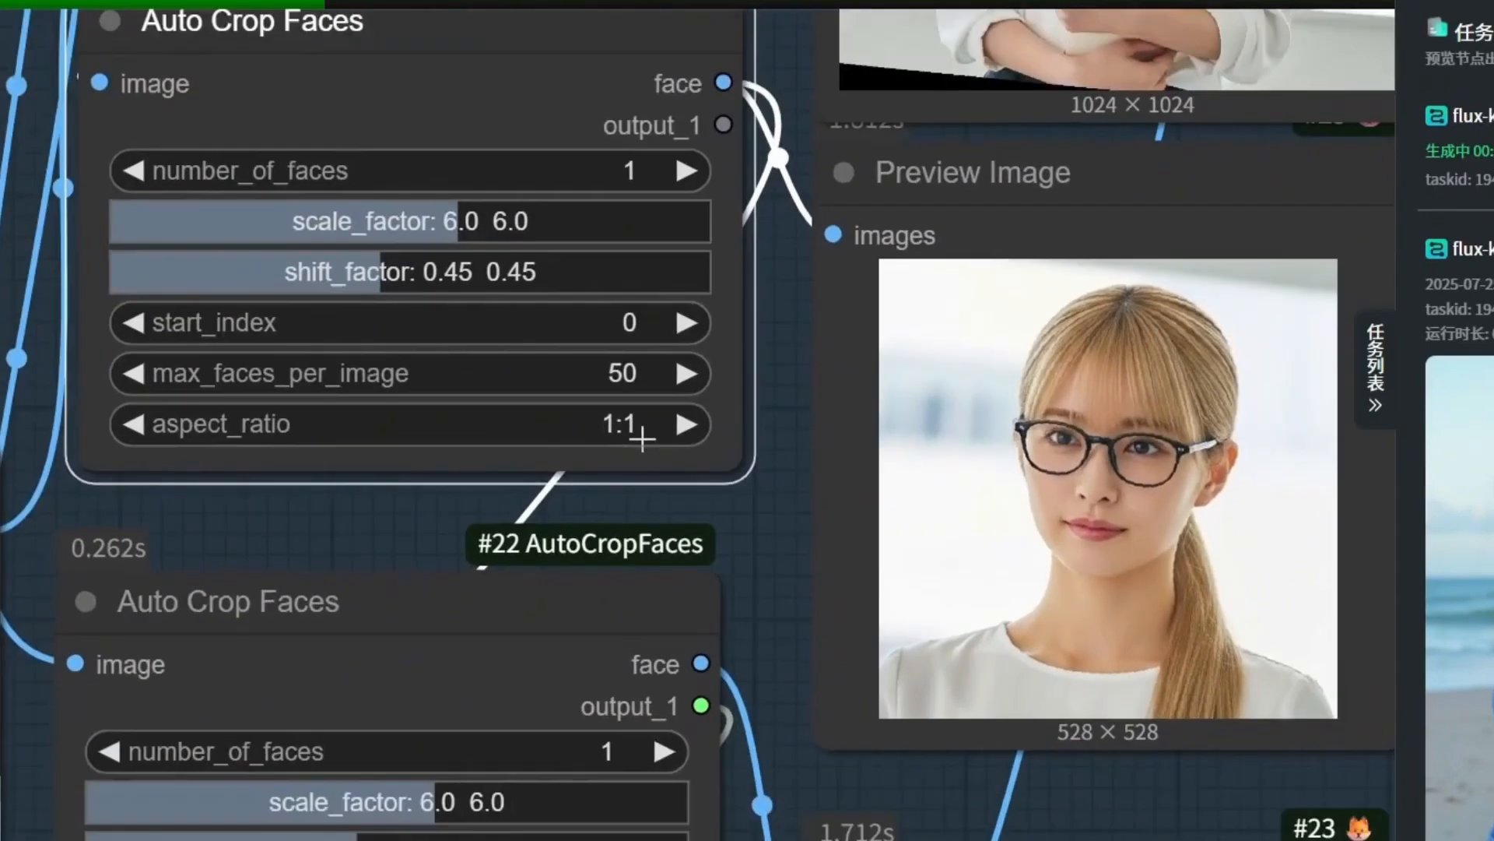
Review the aspect_ratio options of the aligned head photo's Auto Crop Faces node and choose 1:1
scroll(633, 433, "down", 2)
left_click(634, 431)
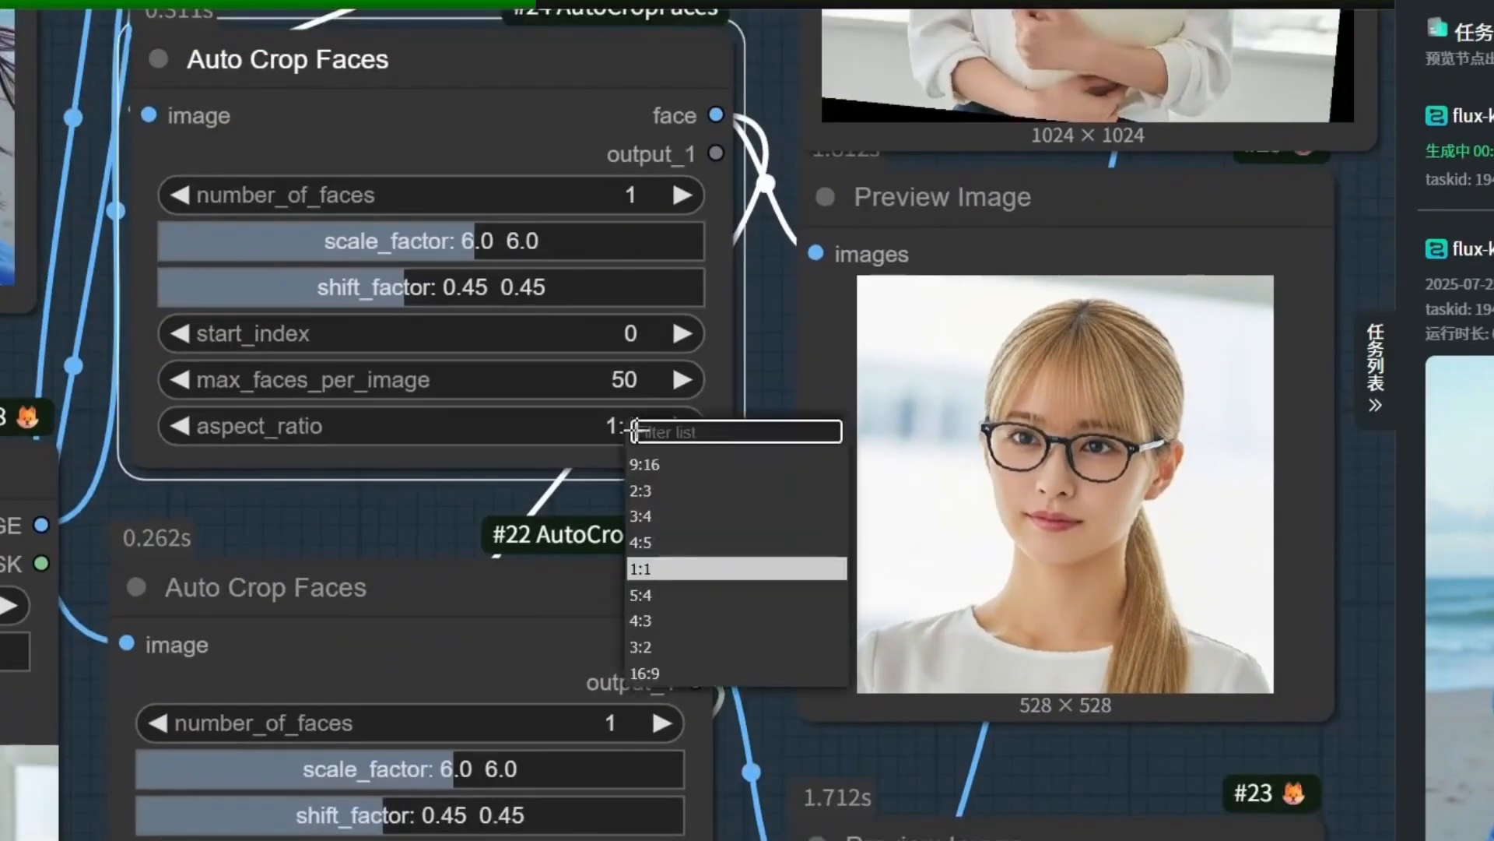
left_click(677, 568)
Examine both cropped-face previews, the pasted composite and the Image Paste Crop node that combines them
scroll(997, 675, "down", 3)
scroll(783, 492, "up", 2)
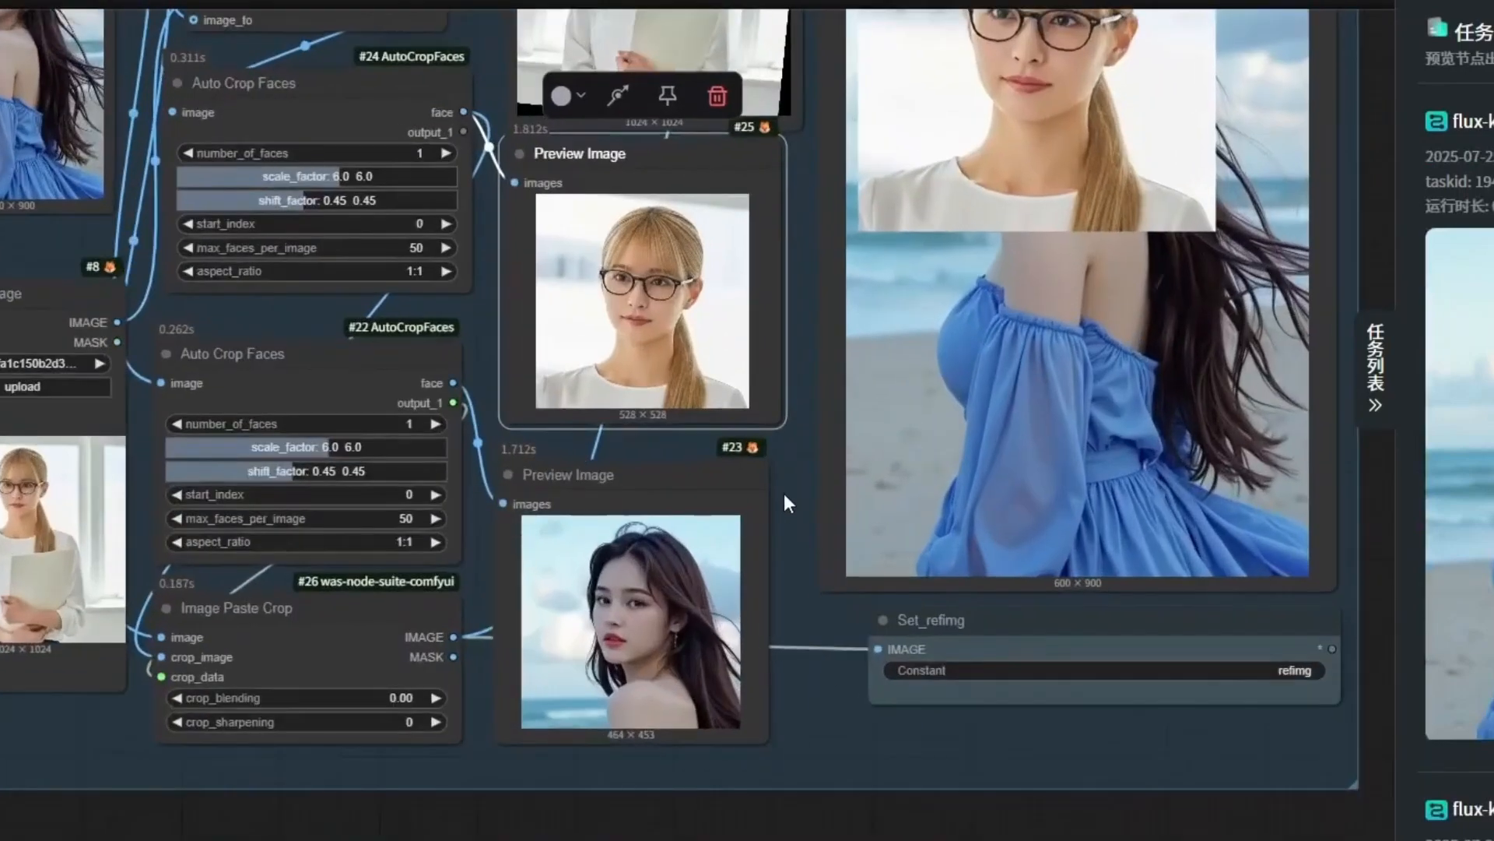
left_click(634, 478)
scroll(163, 615, "up", 4)
left_click(264, 568)
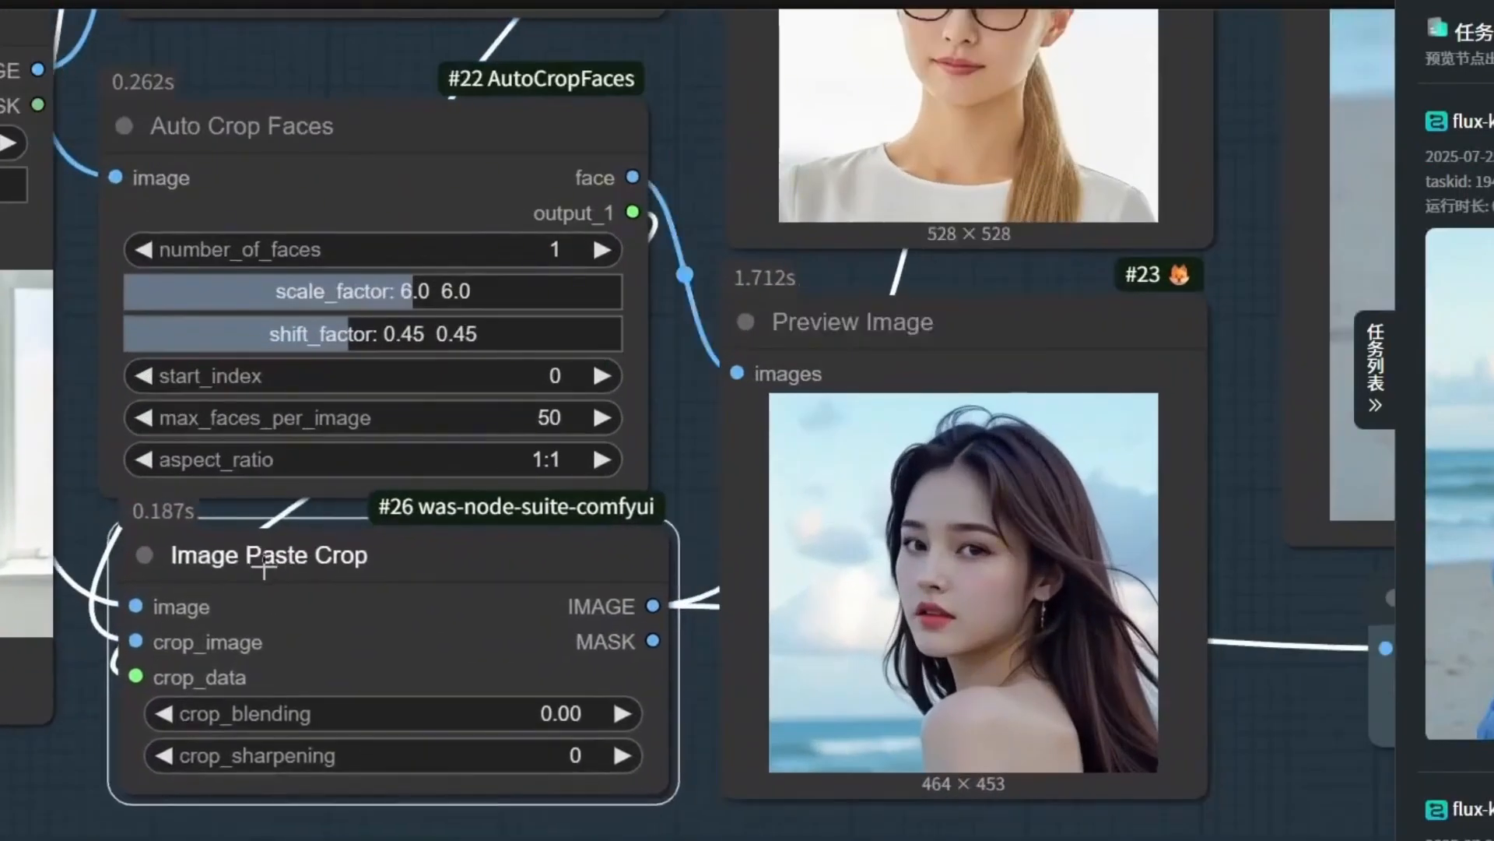
left_click_drag(265, 568, 297, 574)
scroll(390, 570, "down", 3)
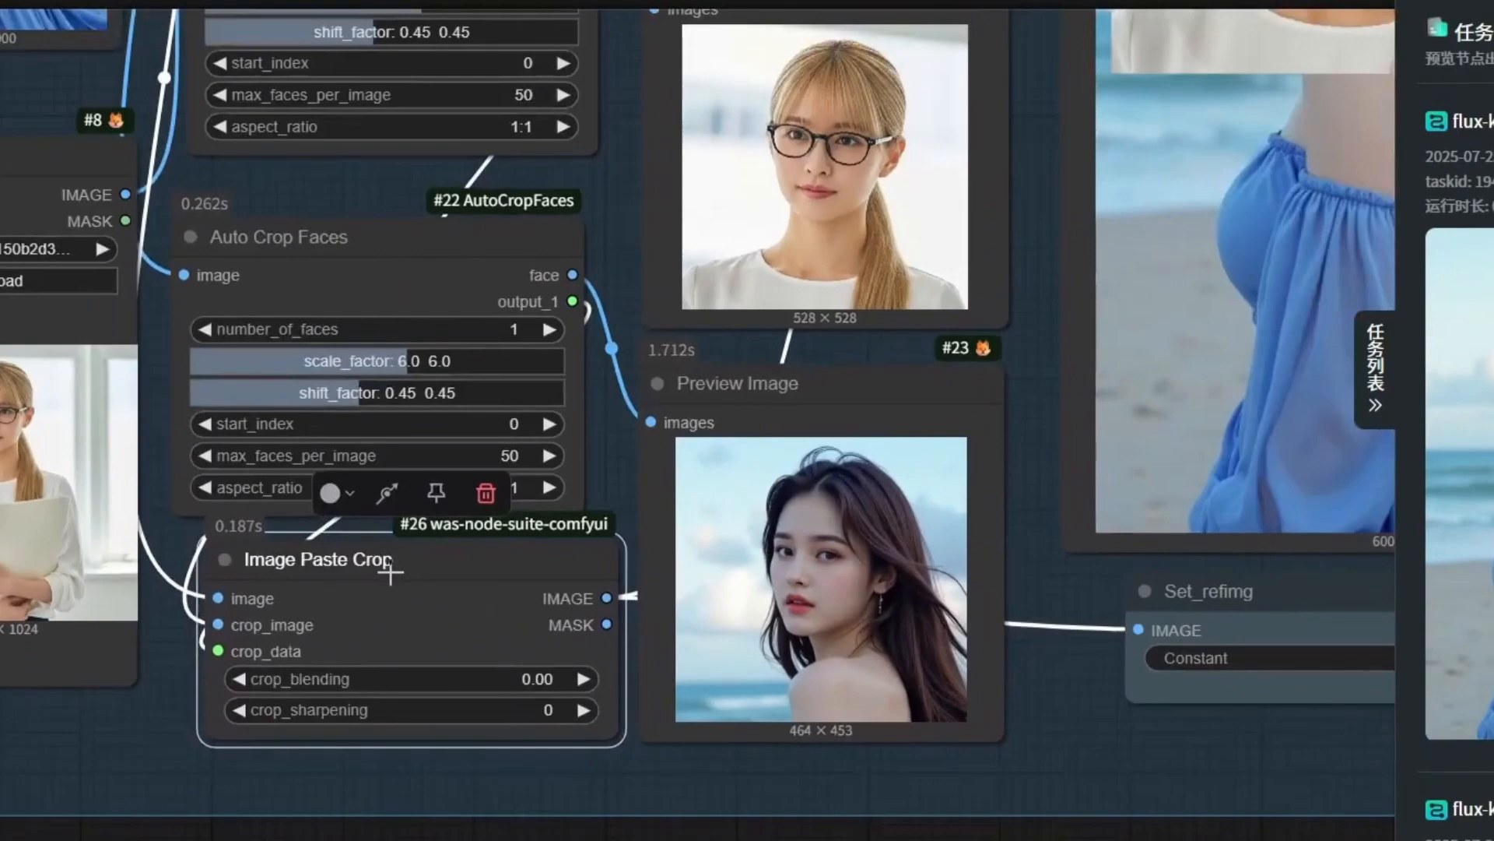
scroll(400, 254, "up", 1)
Examine how each Auto Crop Faces node's outputs relate to the cropped previews and the Image Paste Crop node
left_click(400, 254)
left_click_drag(628, 227, 595, 462)
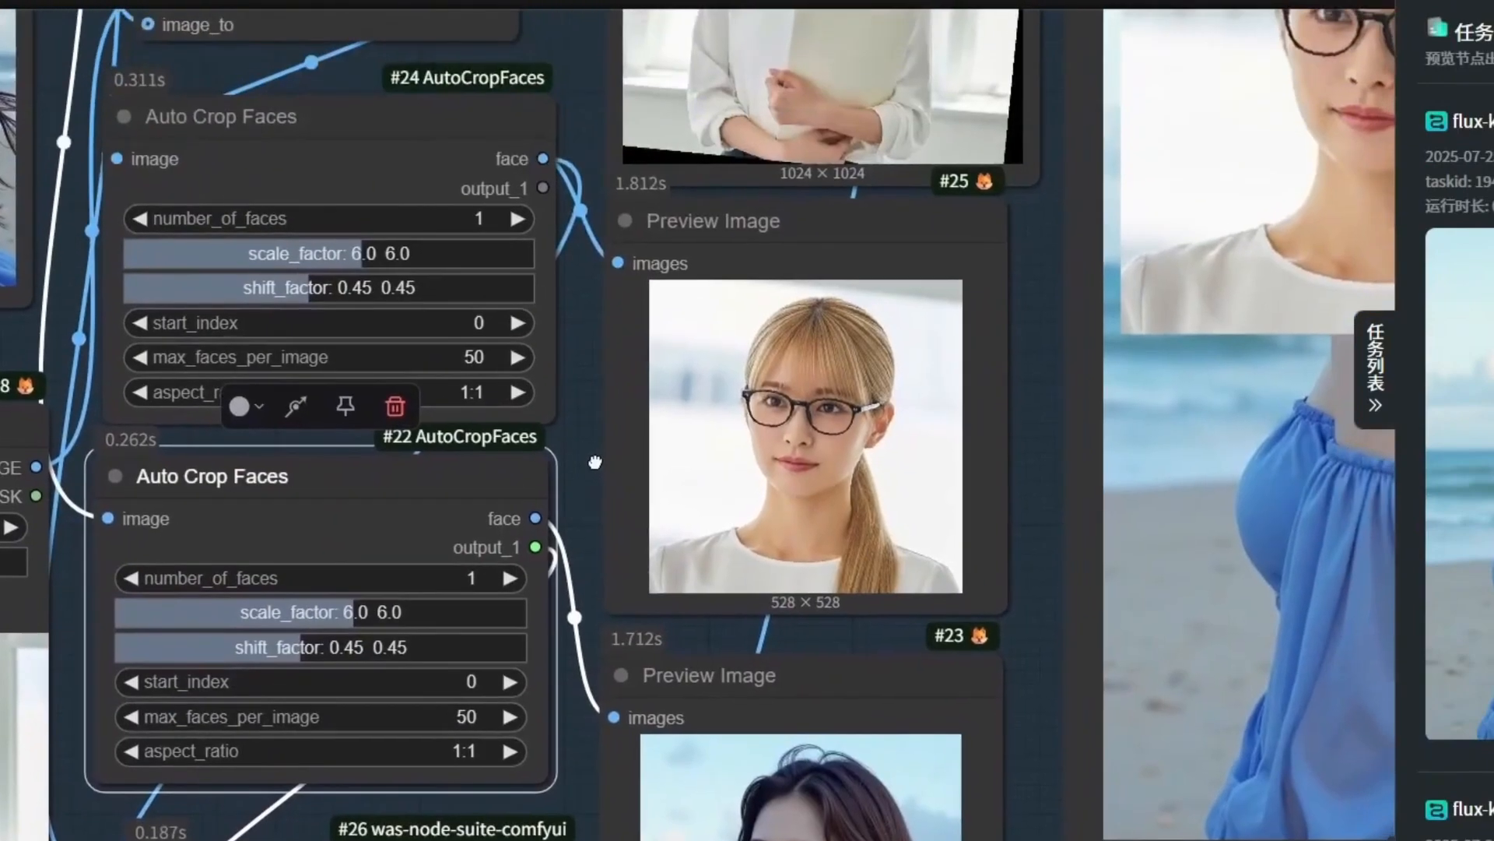
scroll(517, 145, "up", 4)
left_click_drag(407, 144, 429, 107)
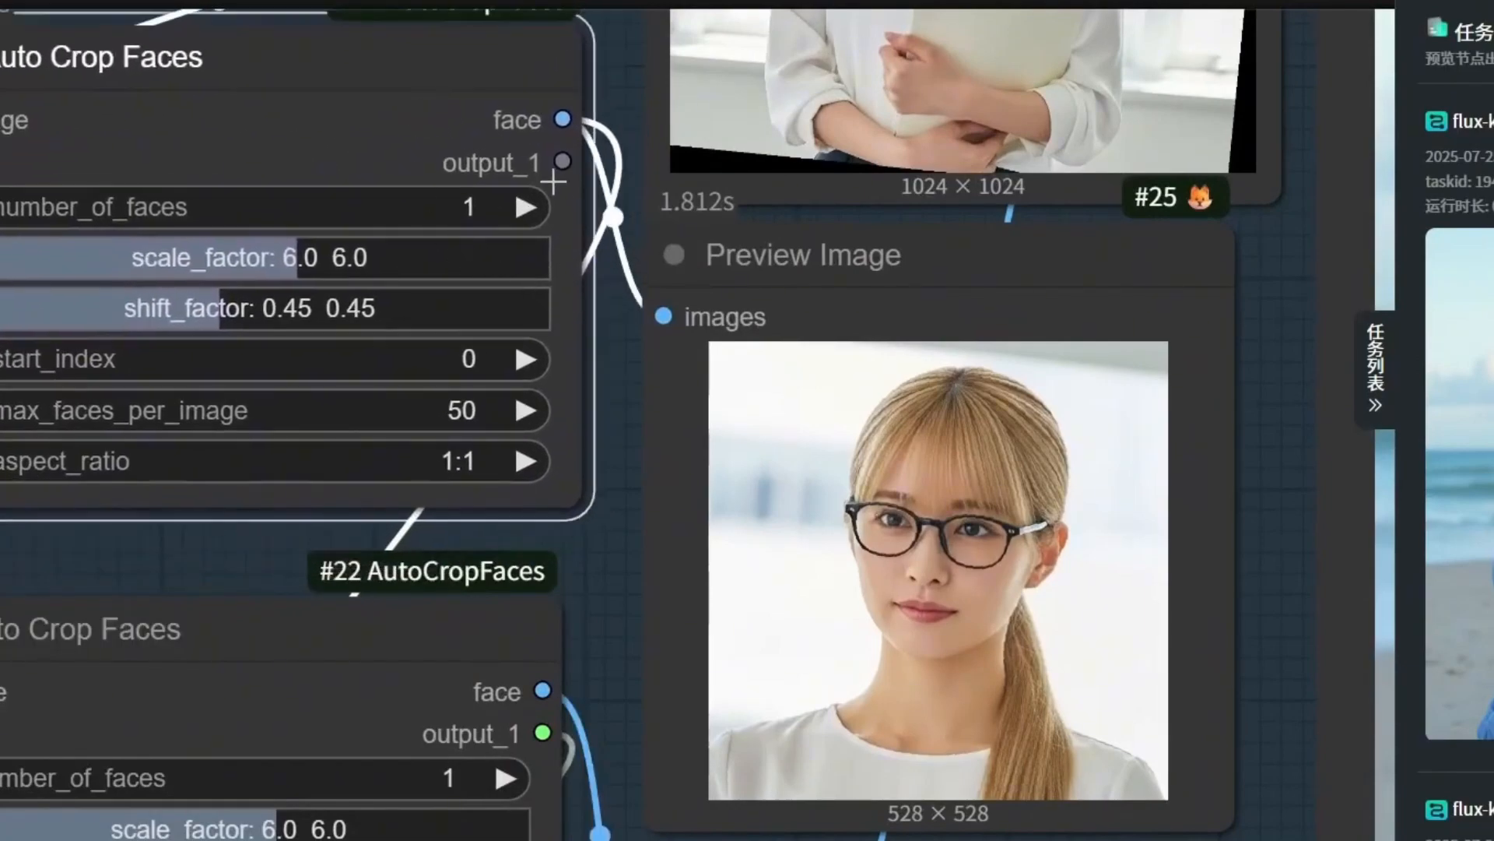
scroll(494, 334, "down", 3)
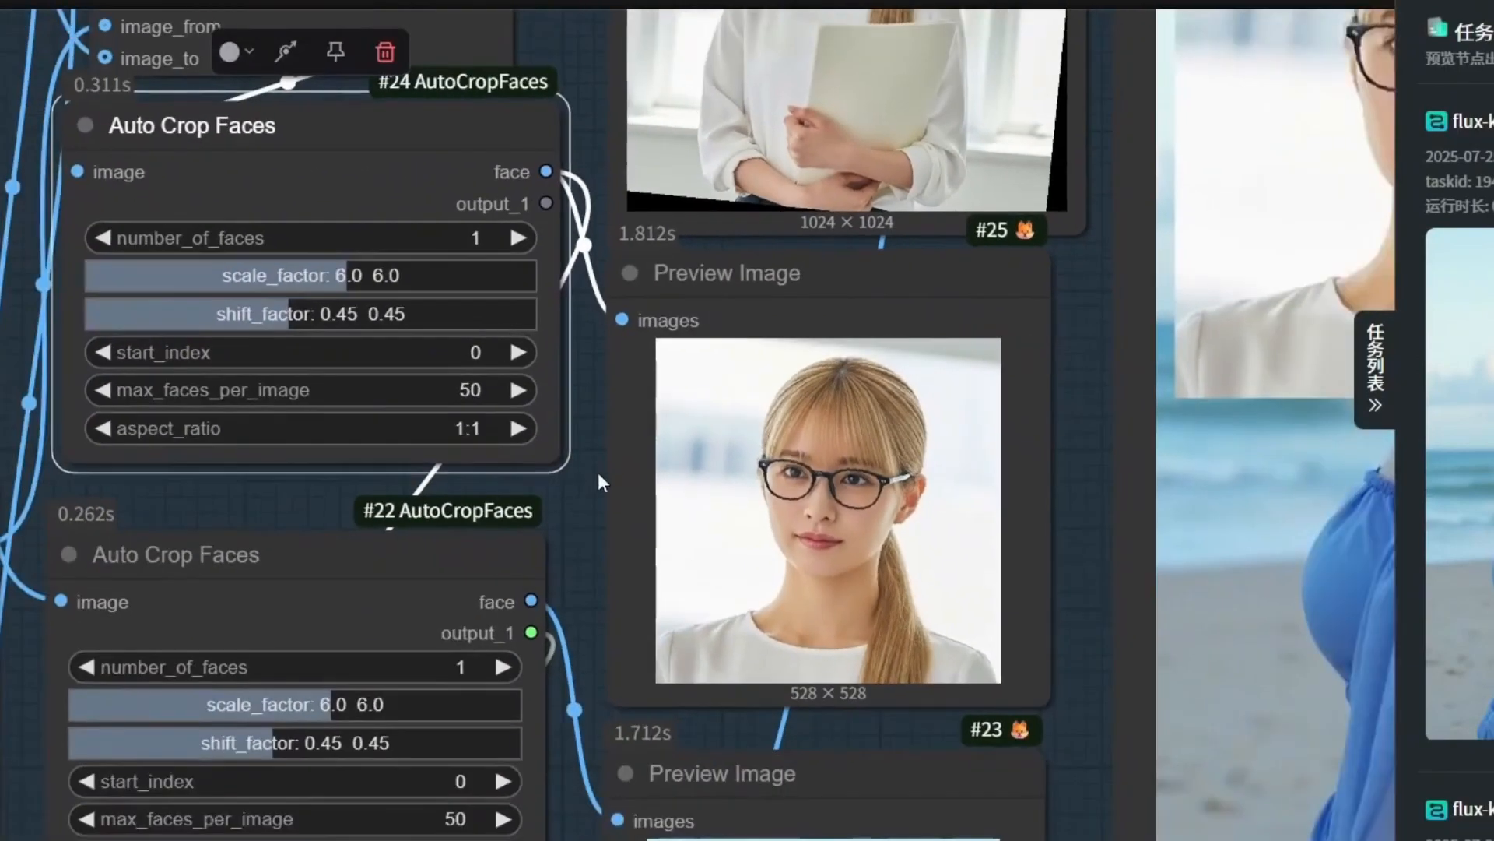
left_click_drag(597, 473, 626, 553)
left_click_drag(397, 227, 360, 233)
scroll(448, 401, "down", 2)
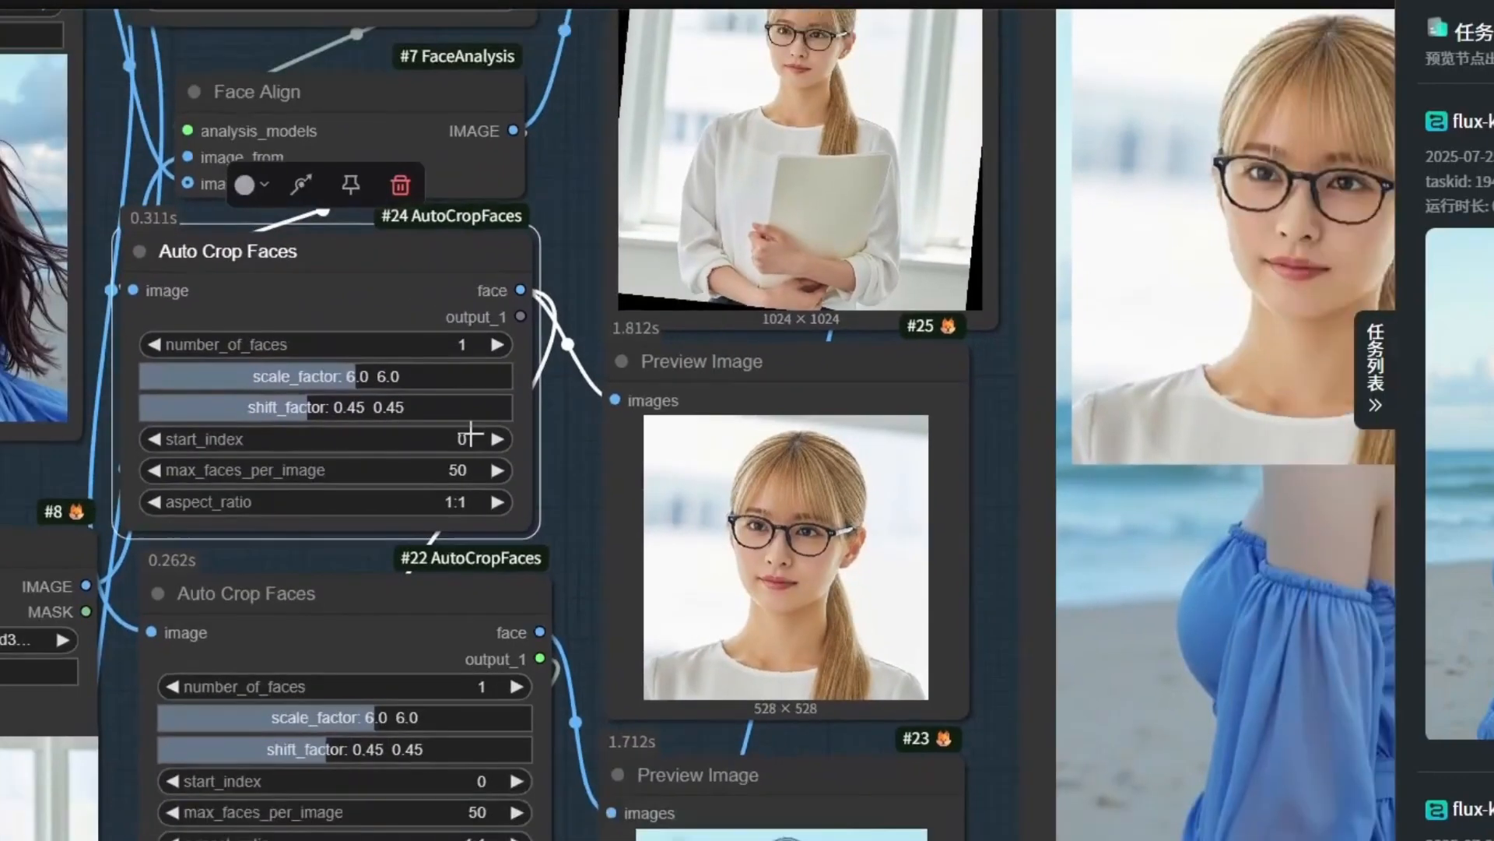
left_click_drag(560, 537, 610, 303)
scroll(612, 306, "down", 2)
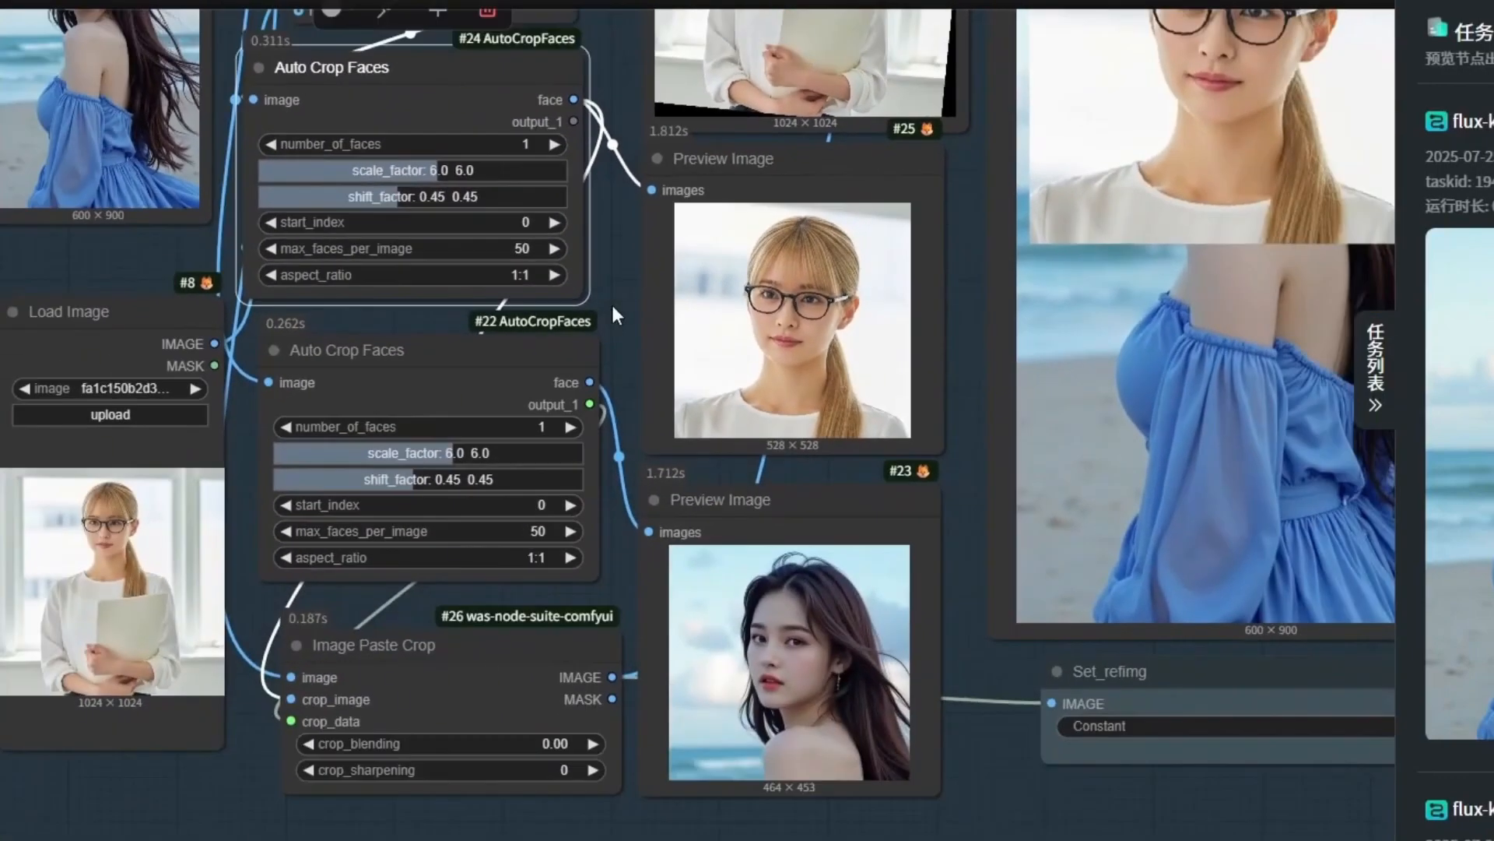
Move the Image Paste Crop node beside the aligned head photo's Auto Crop Faces node to expose its input connections
left_click_drag(469, 646, 455, 646)
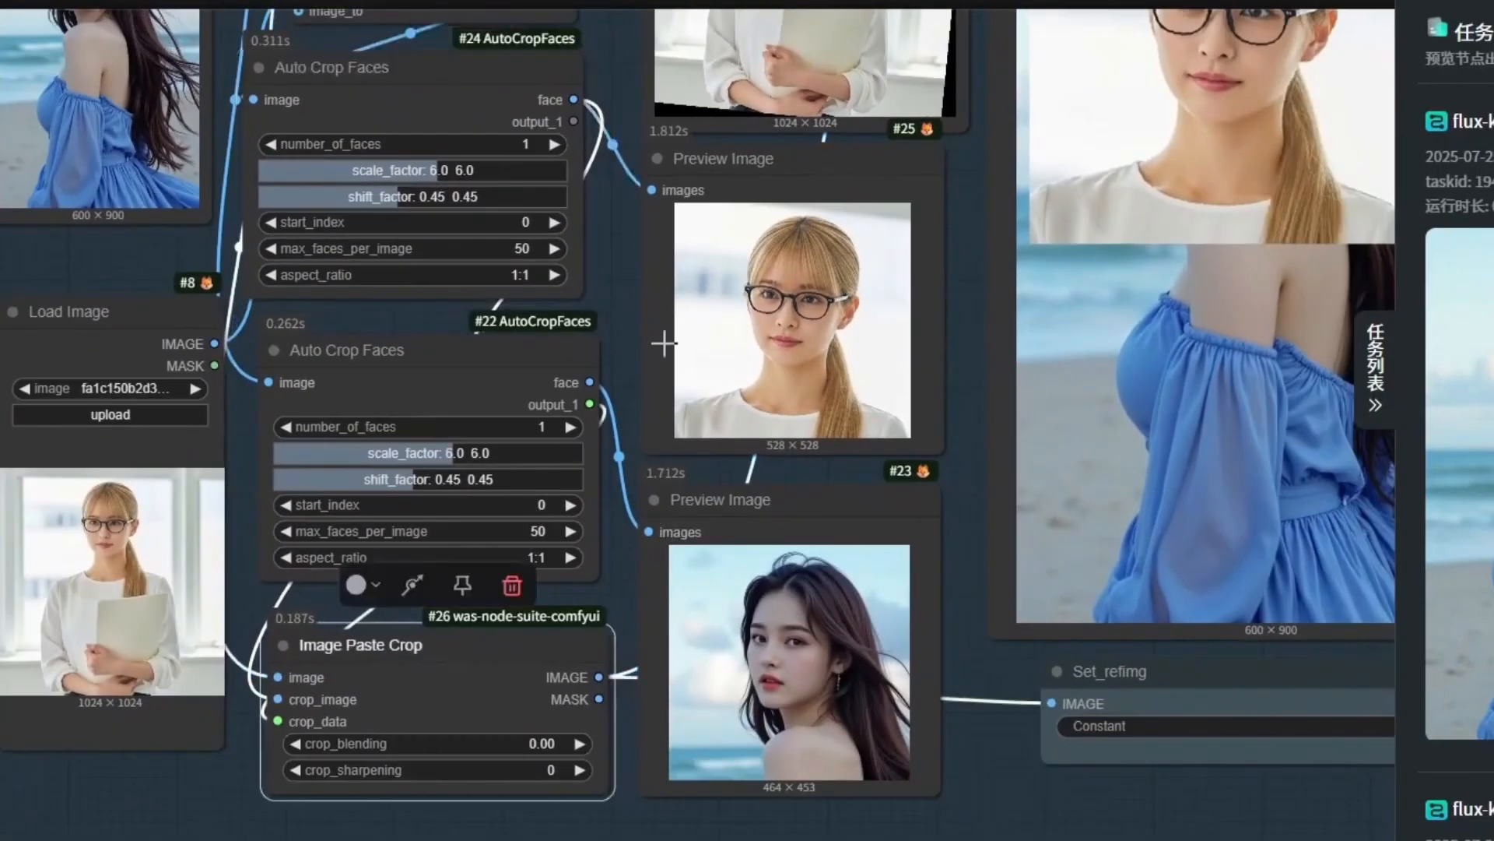
left_click(635, 258)
scroll(606, 310, "up", 1)
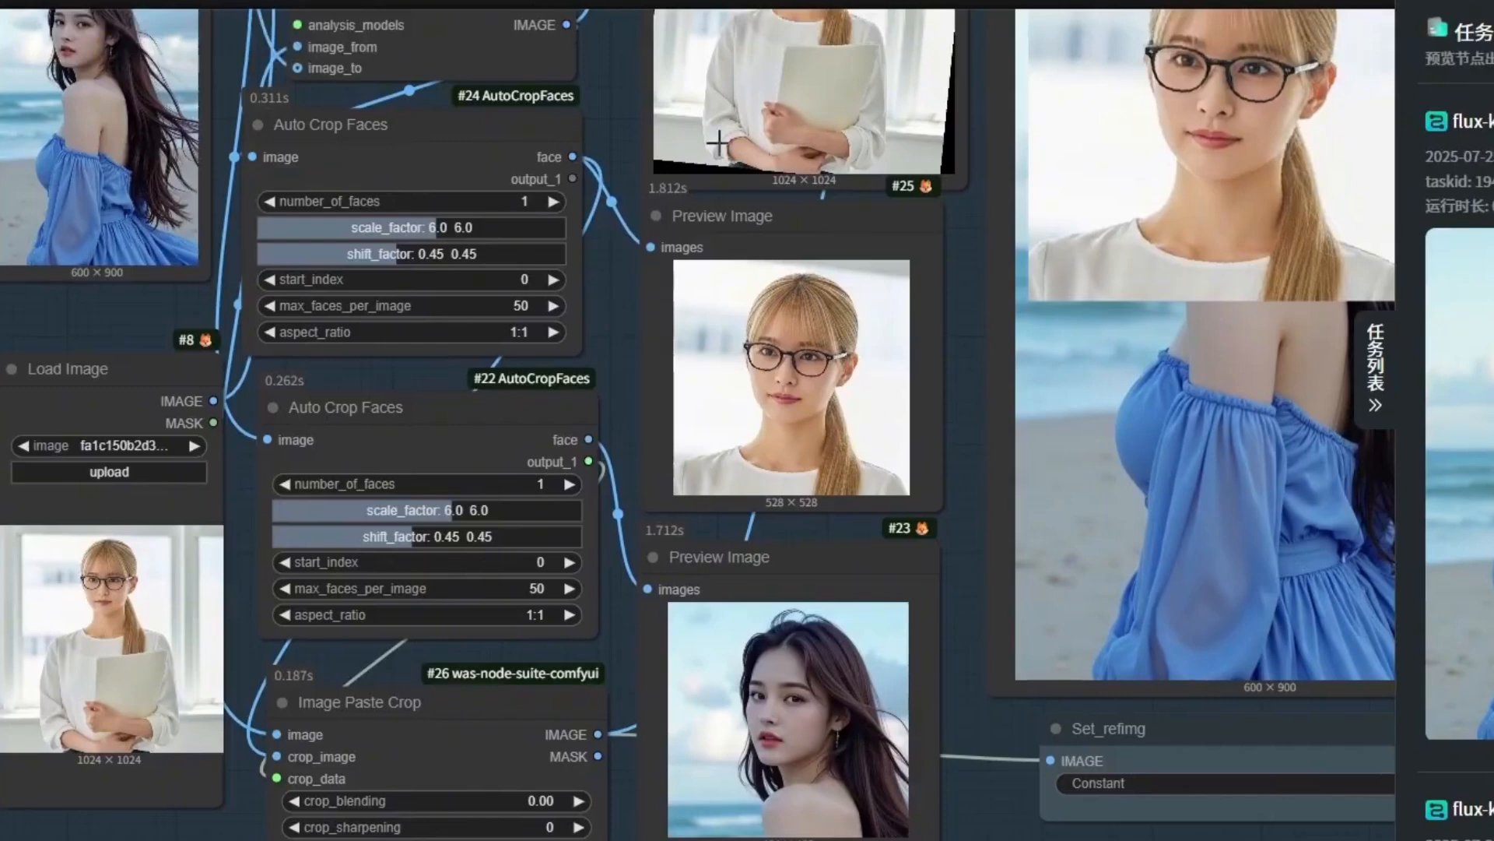
left_click_drag(420, 717, 817, 123)
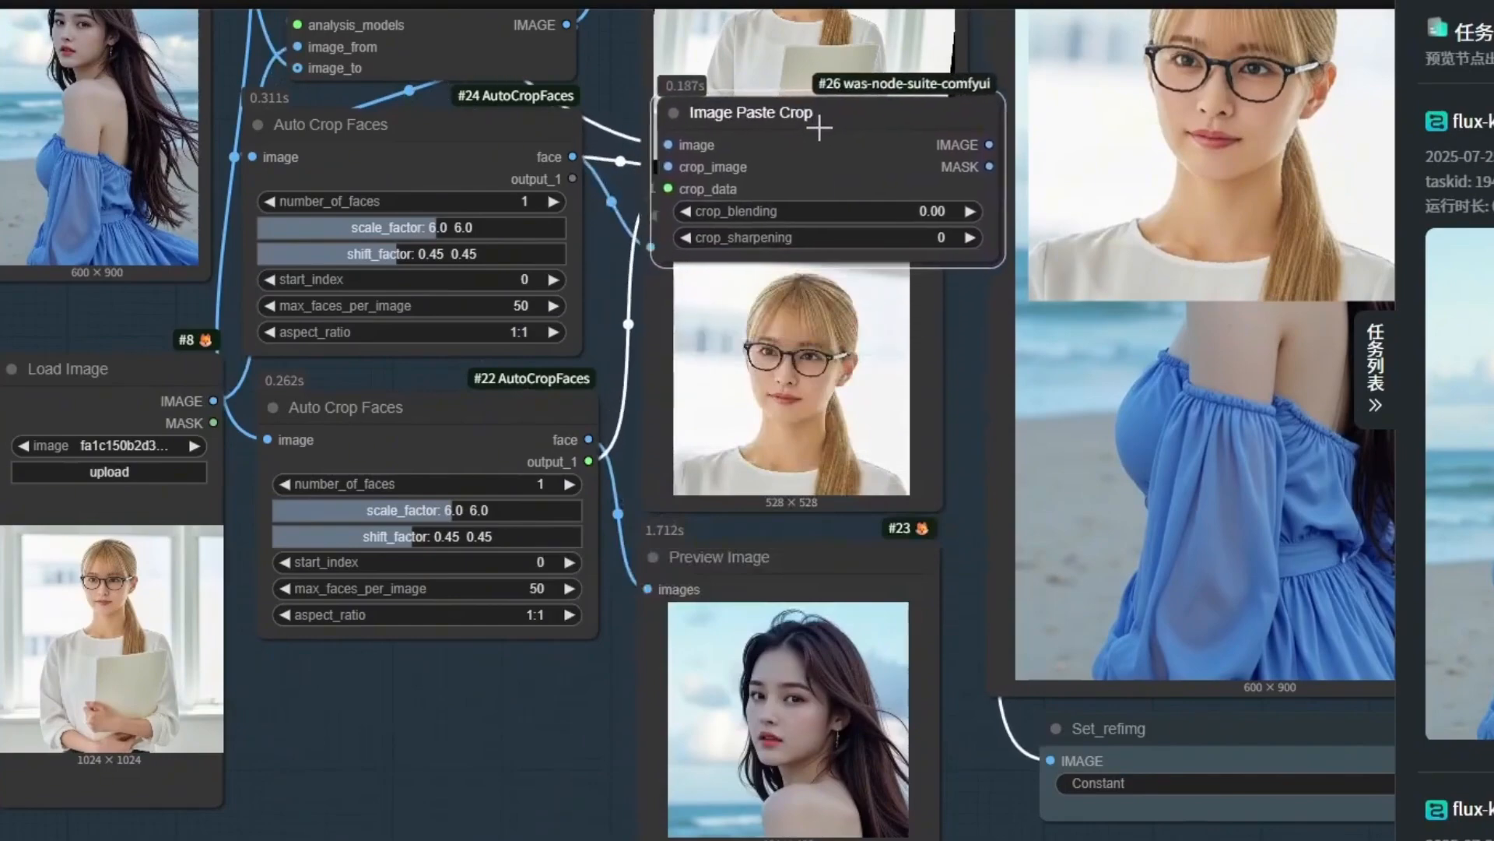
scroll(531, 486, "up", 4)
scroll(748, 498, "down", 3)
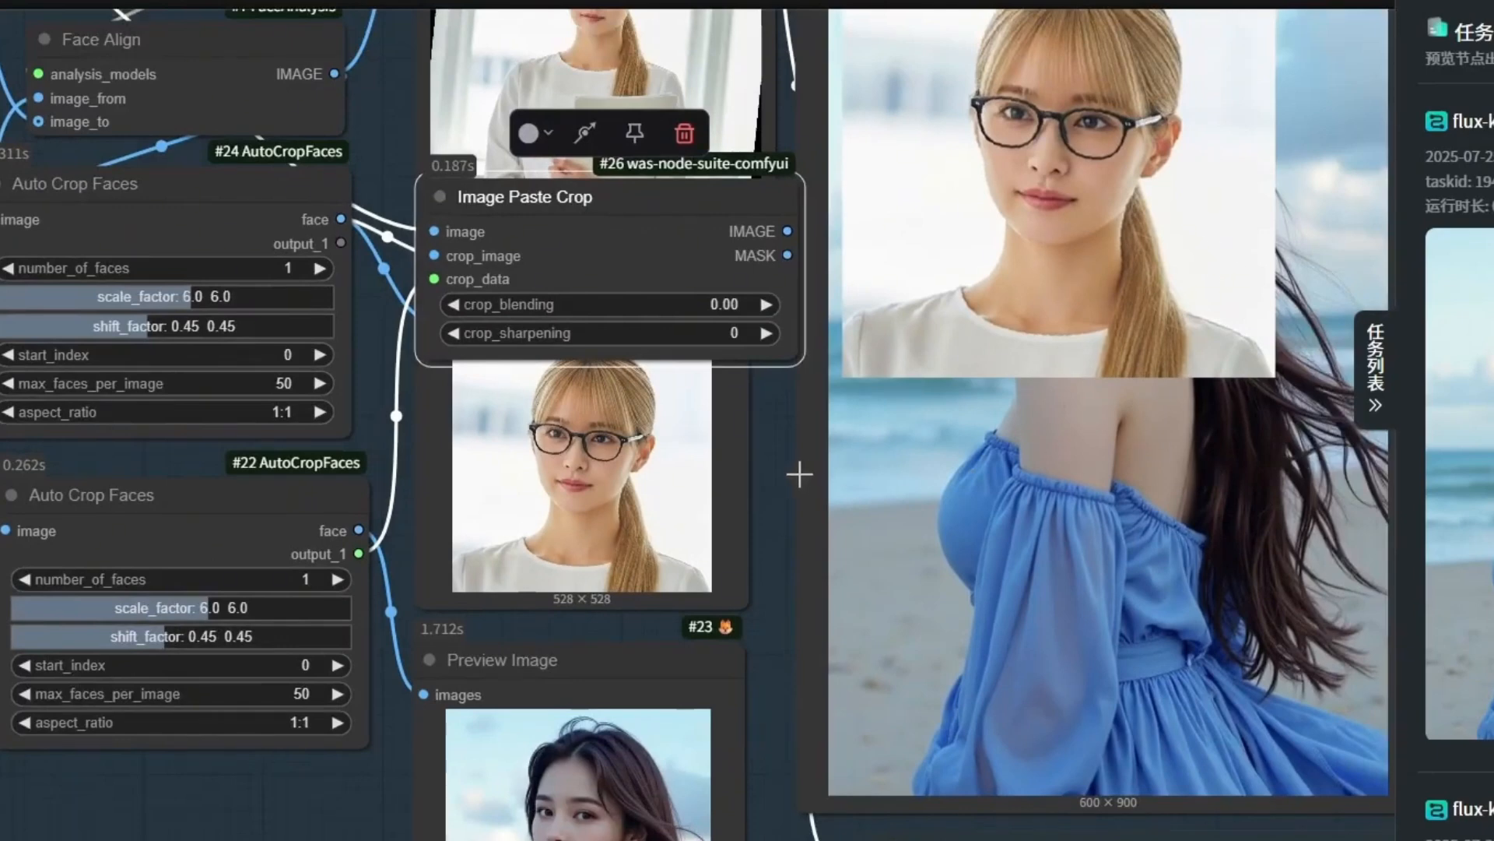
left_click_drag(768, 467, 1024, 590)
mouse_move(795, 338)
left_mouse_down()
mouse_move(687, 403)
mouse_move(859, 347)
mouse_move(794, 313)
left_mouse_up()
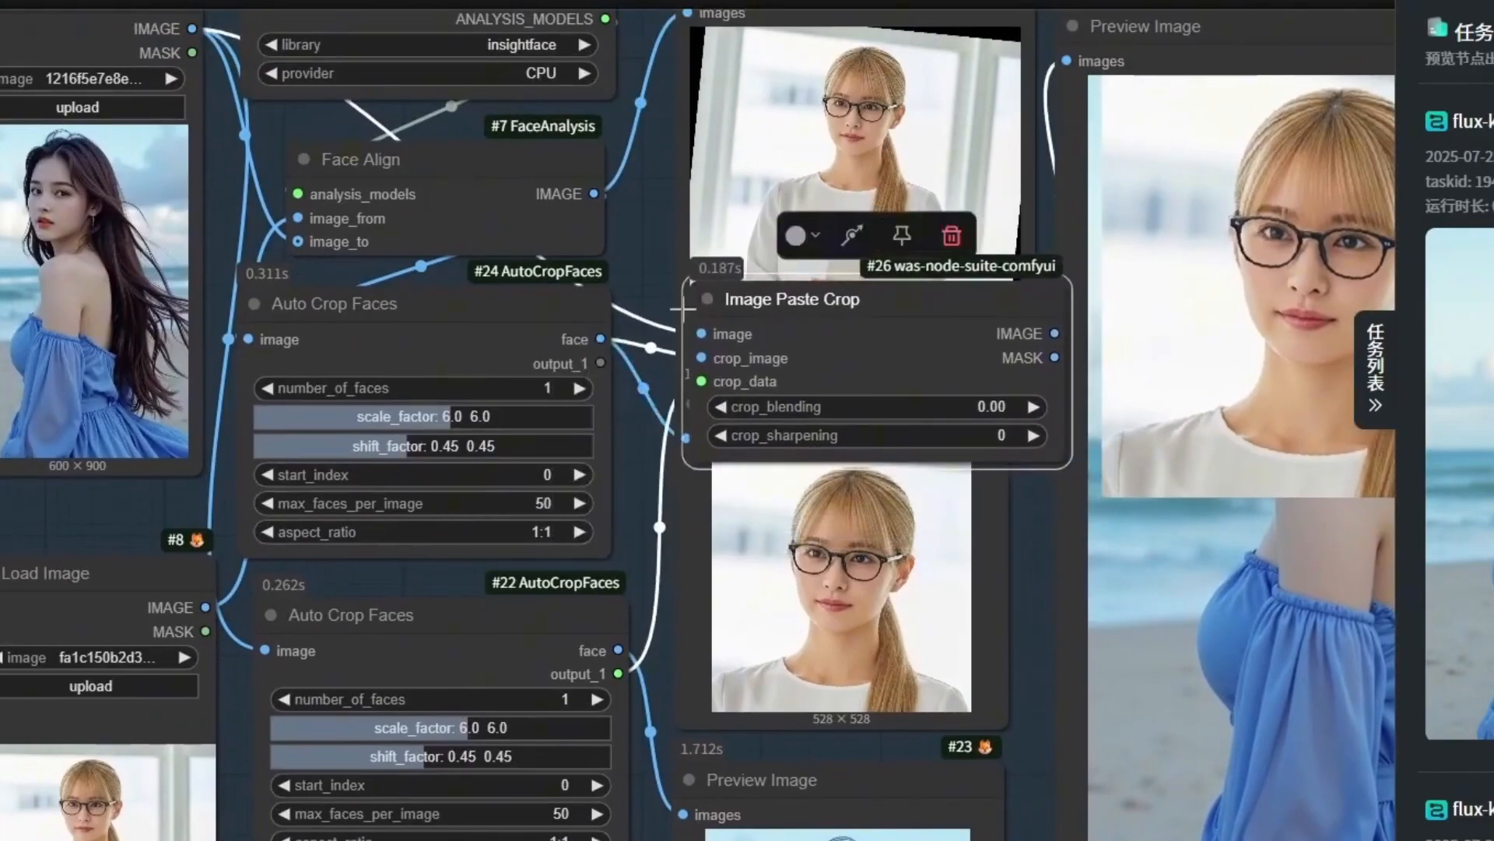
Nudge the body photo's Load Image, the head crop's Auto Crop Faces and preview nodes to trace the Image Paste Crop inputs
left_click_drag(94, 54, 130, 79)
left_click_drag(793, 317, 781, 315)
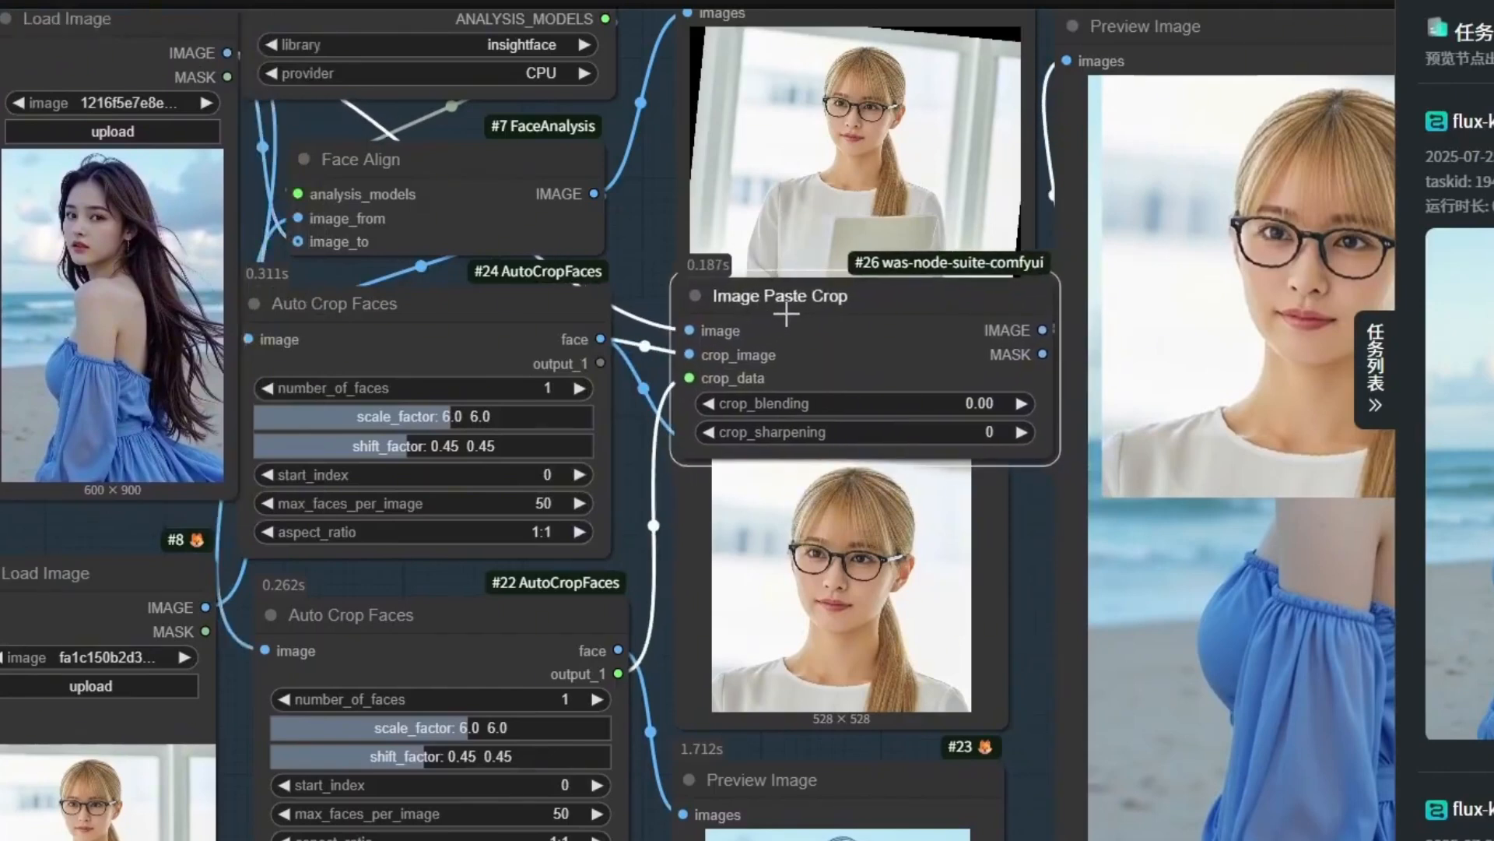
left_click_drag(483, 331, 507, 331)
left_click(871, 514)
left_click_drag(848, 421, 841, 457)
left_click_drag(717, 354, 647, 336)
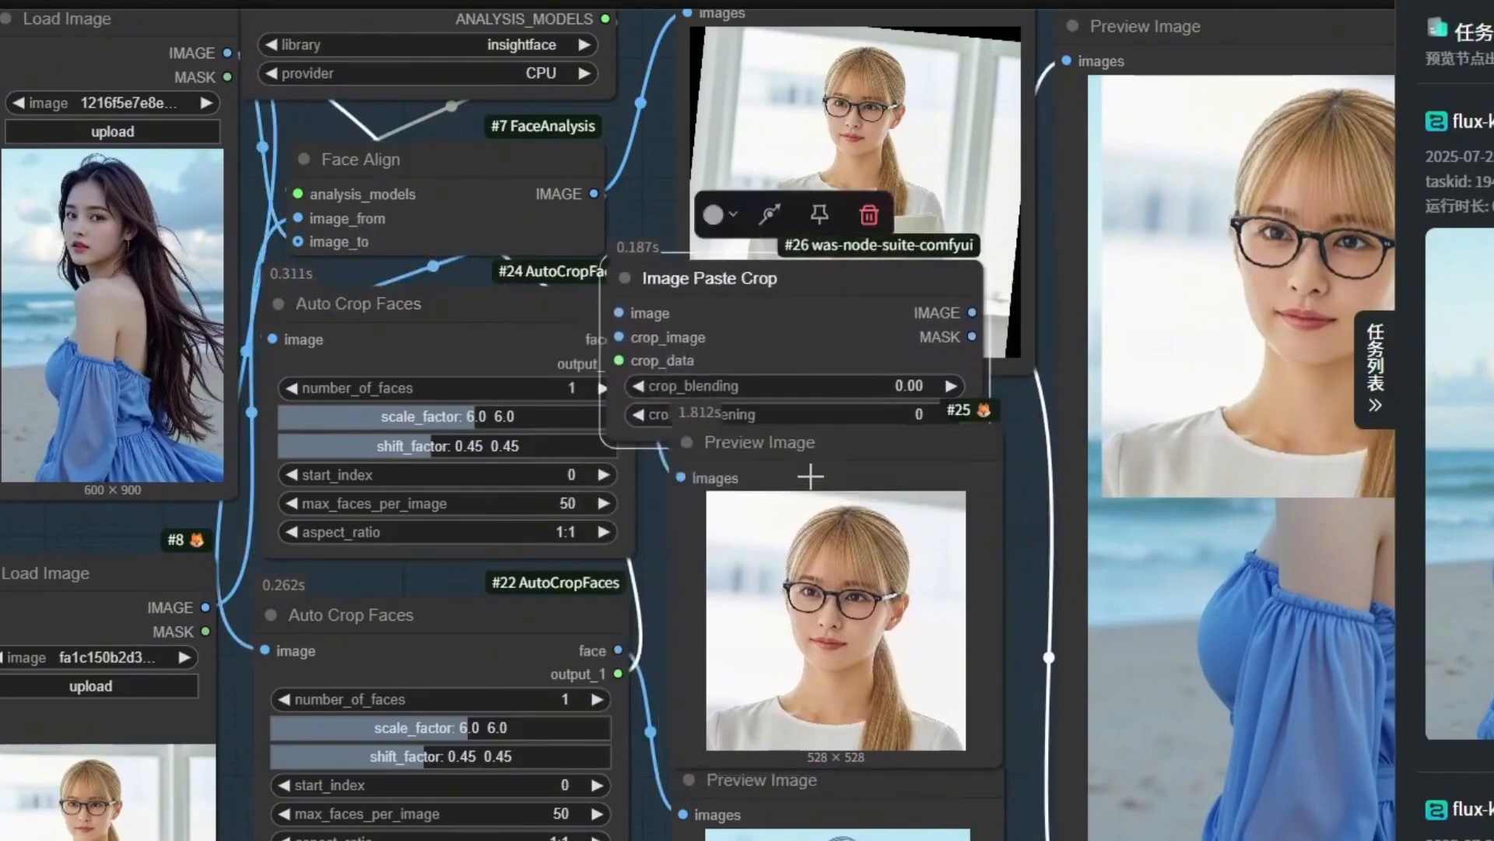
Place the Image Paste Crop node back below the body photo's Auto Crop Faces node
left_click(811, 475)
scroll(939, 560, "down", 4)
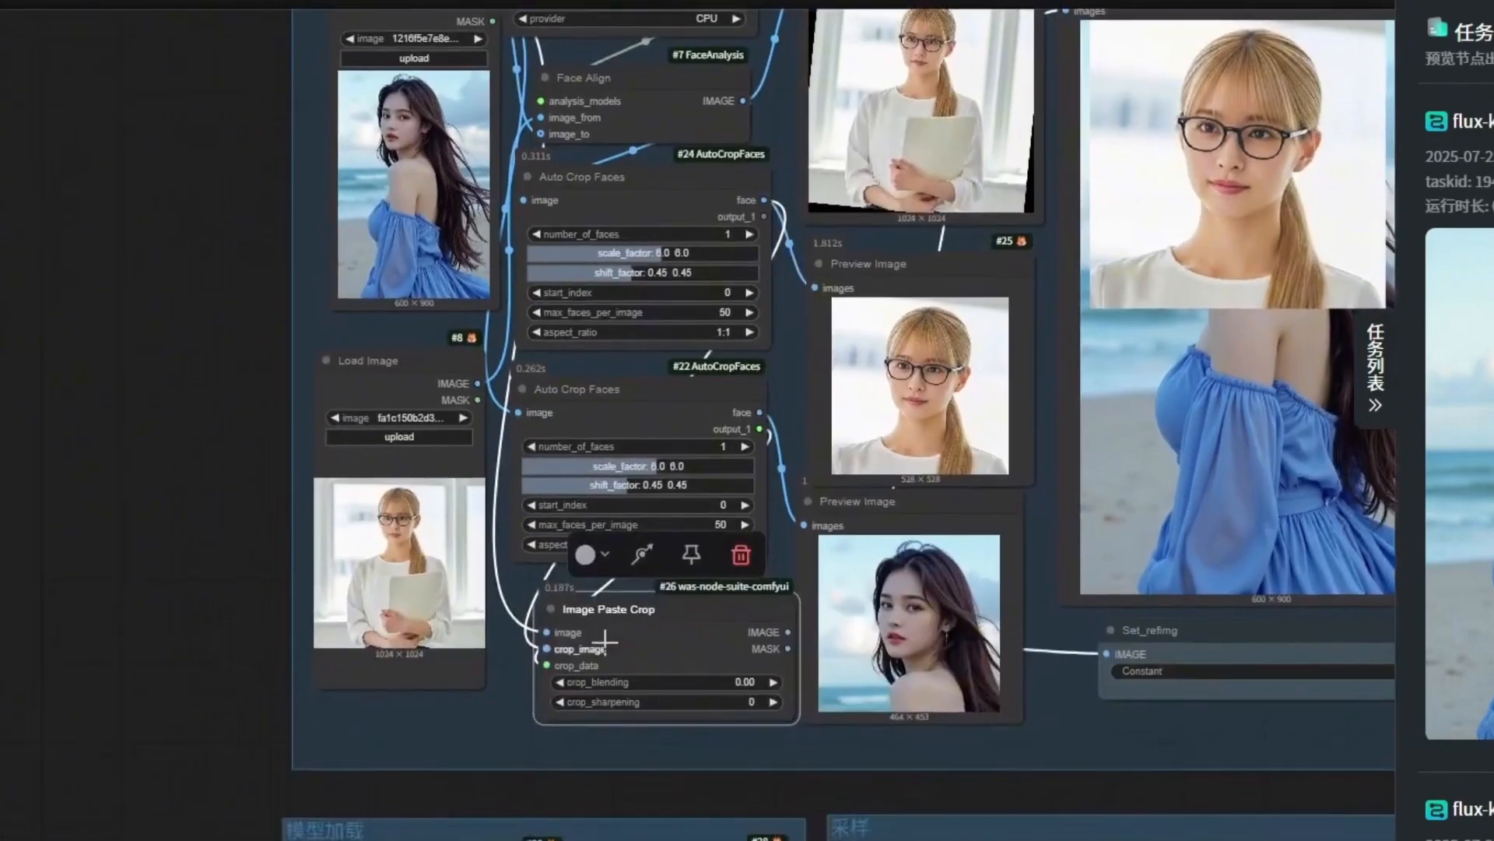
scroll(789, 585, "up", 4)
left_click_drag(789, 585, 822, 475)
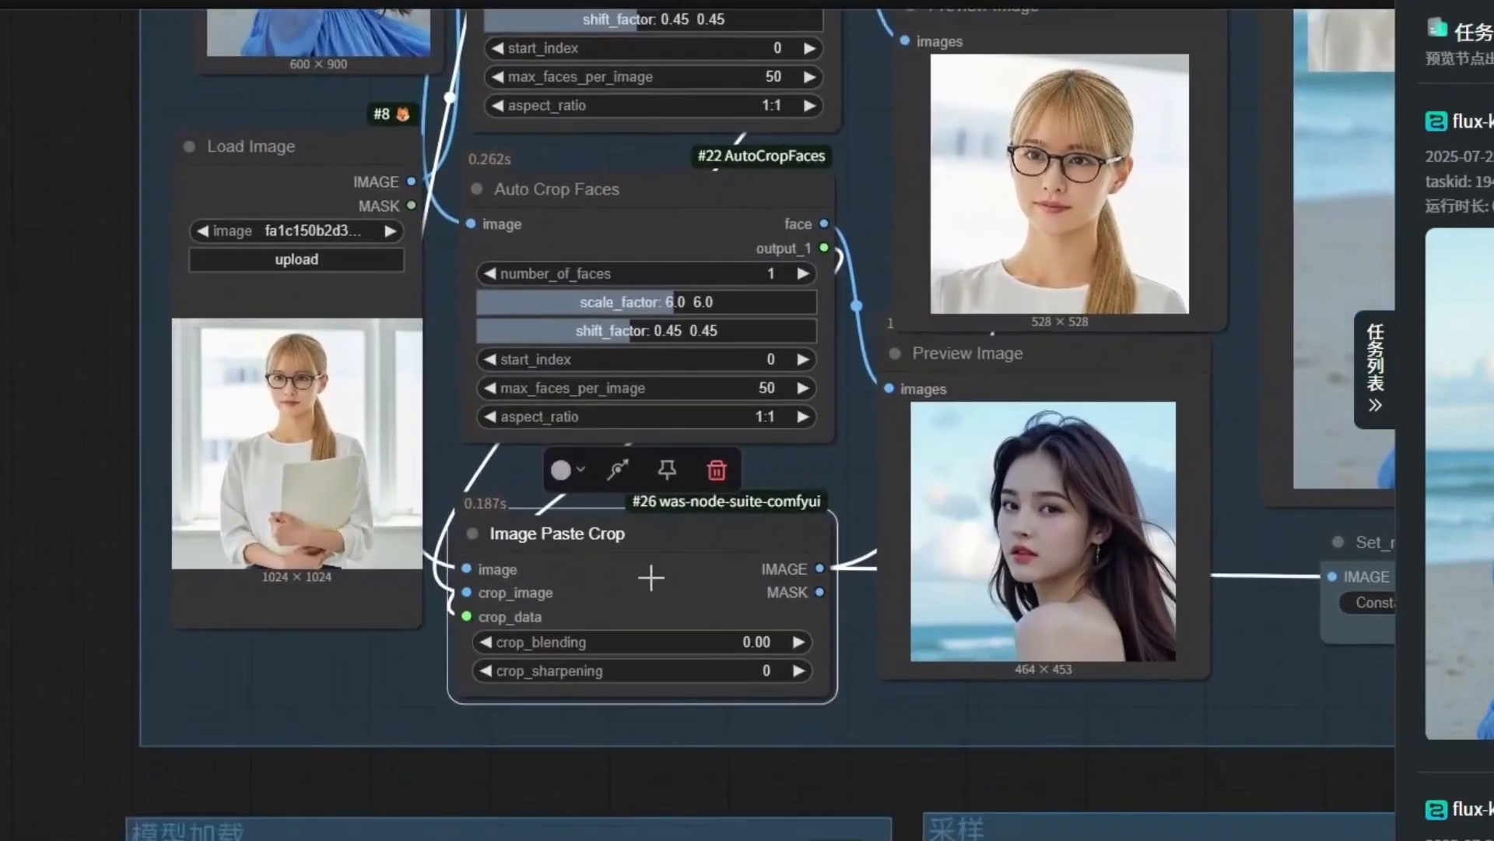
left_click_drag(651, 574, 704, 545)
Reposition the body photo's Auto Crop Faces node and its Preview Image node around the Image Paste Crop node
left_click_drag(607, 209, 687, 212)
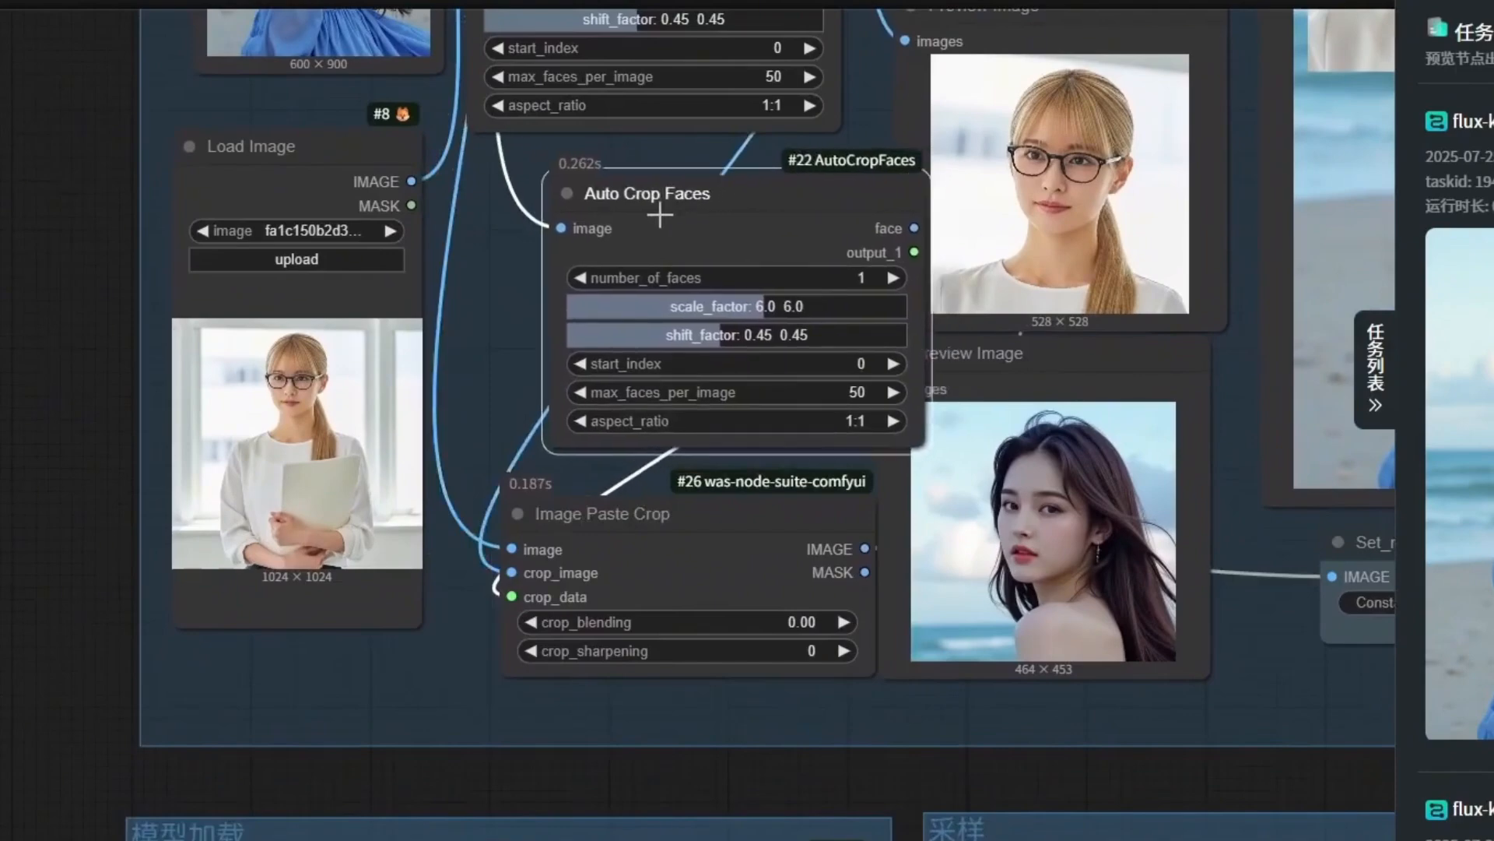
left_click_drag(990, 362, 1063, 364)
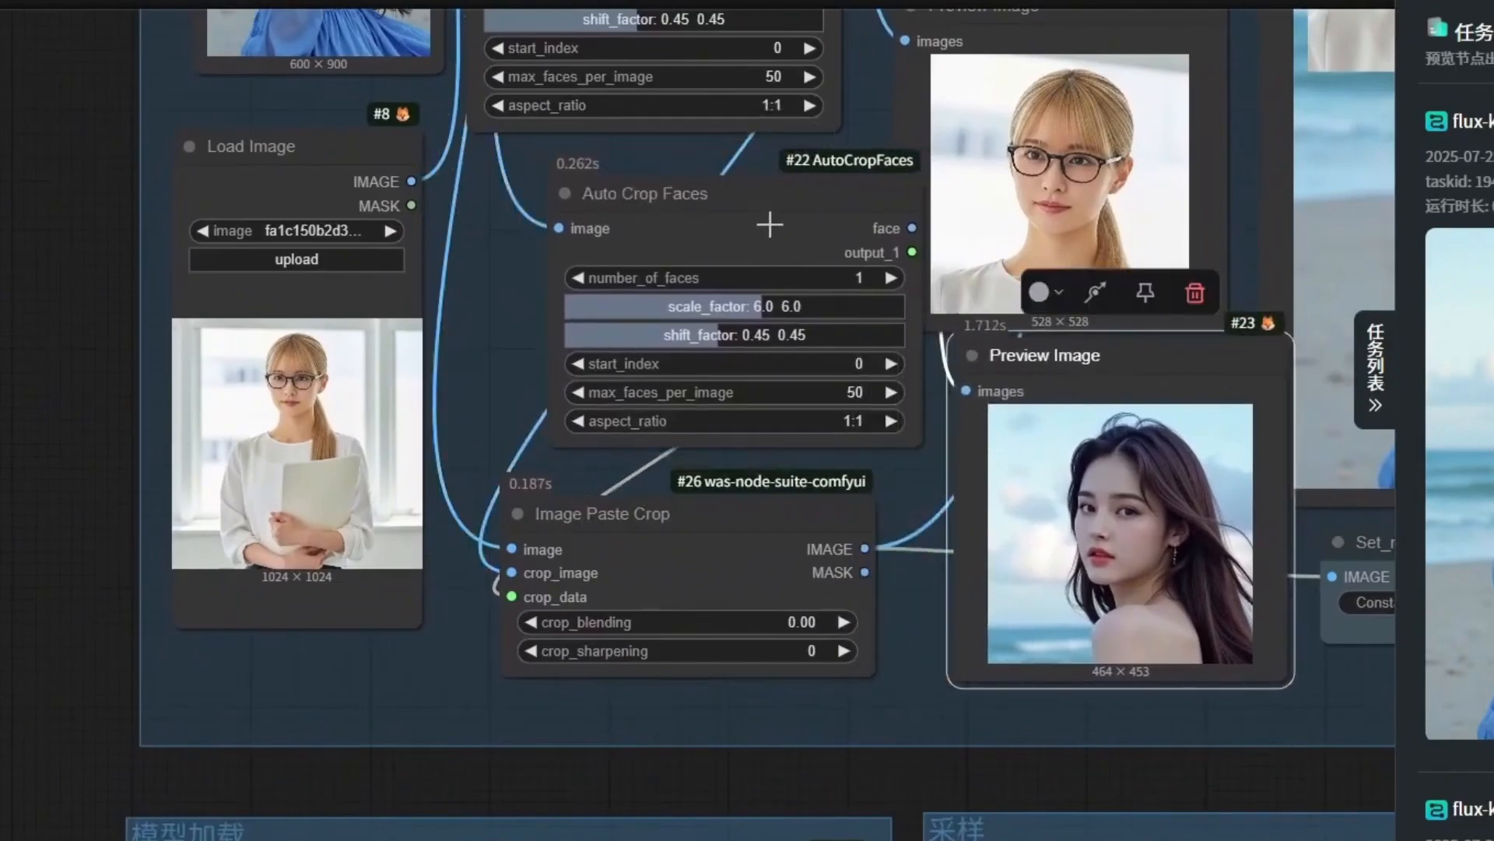
left_click_drag(771, 225, 696, 219)
left_click_drag(1064, 366, 1023, 381)
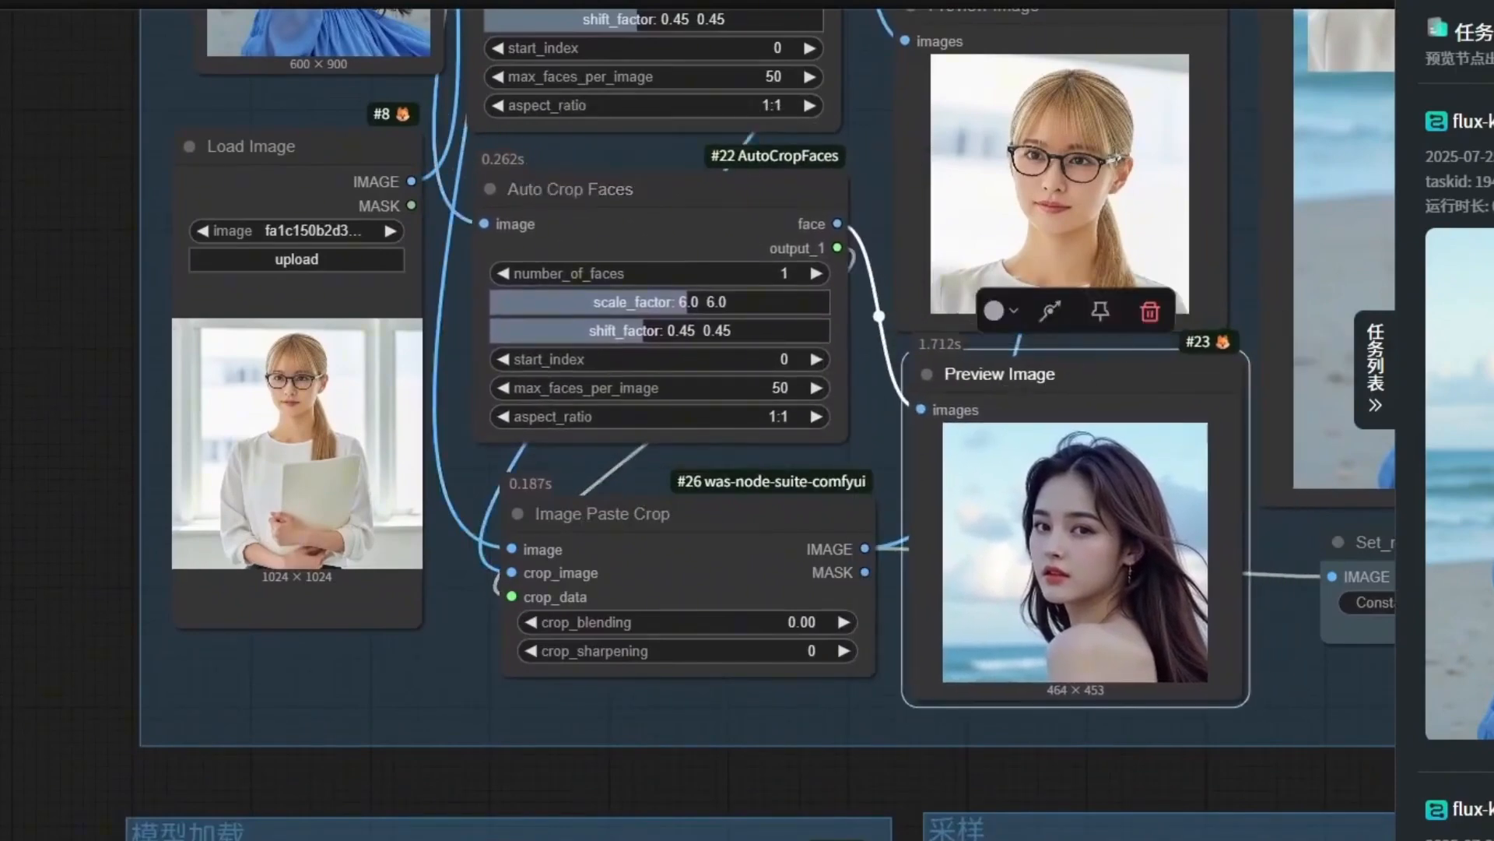
scroll(1102, 190, "down", 3)
left_click(1104, 60)
scroll(787, 428, "up", 2)
left_click(787, 428)
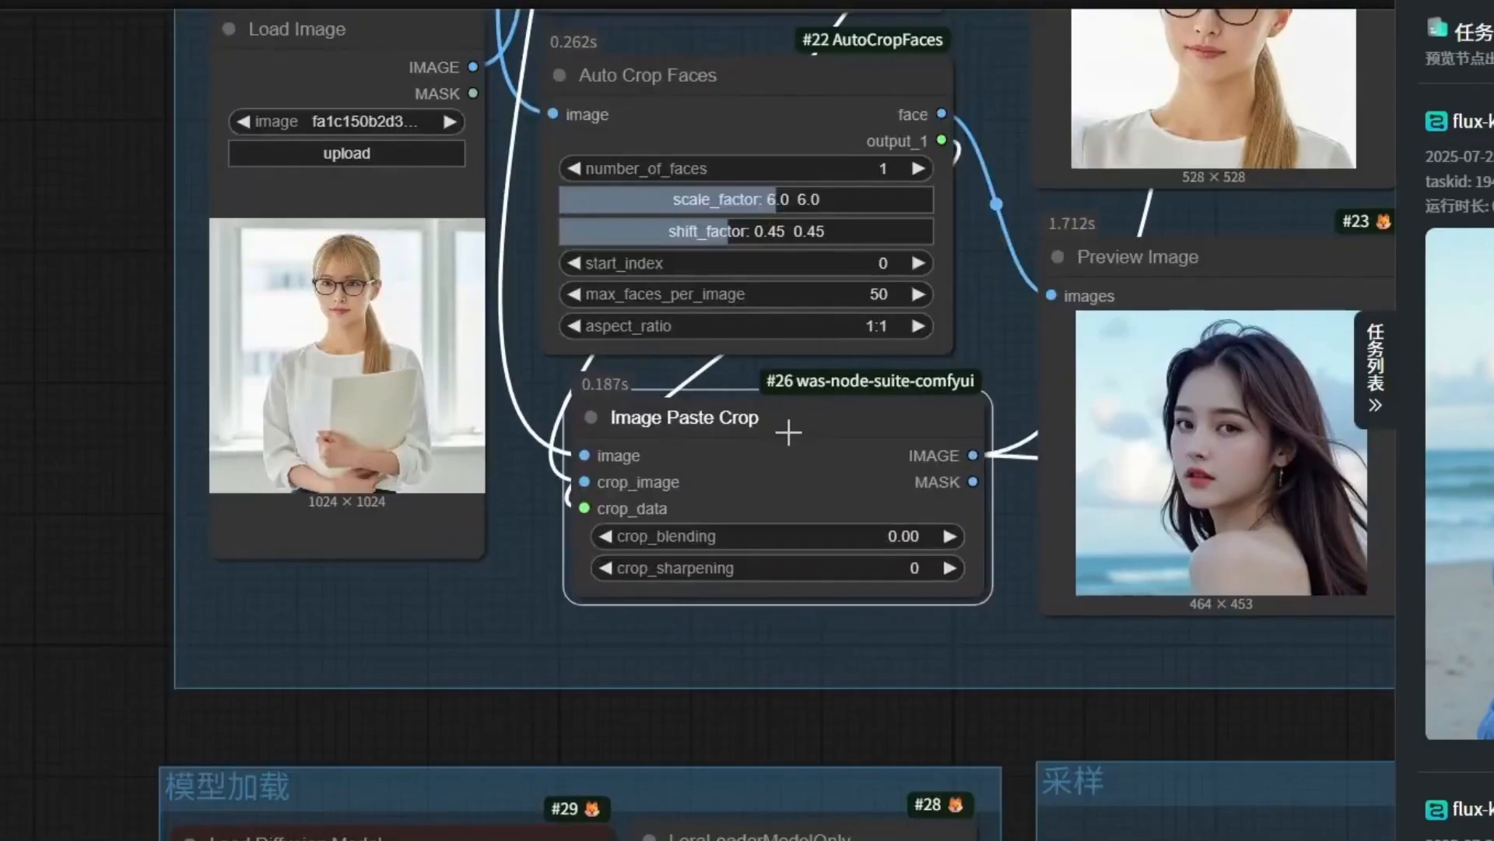
Shift the Face Align node and the aligned head photo's Auto Crop Faces node slightly within the group
scroll(804, 437, "down", 5)
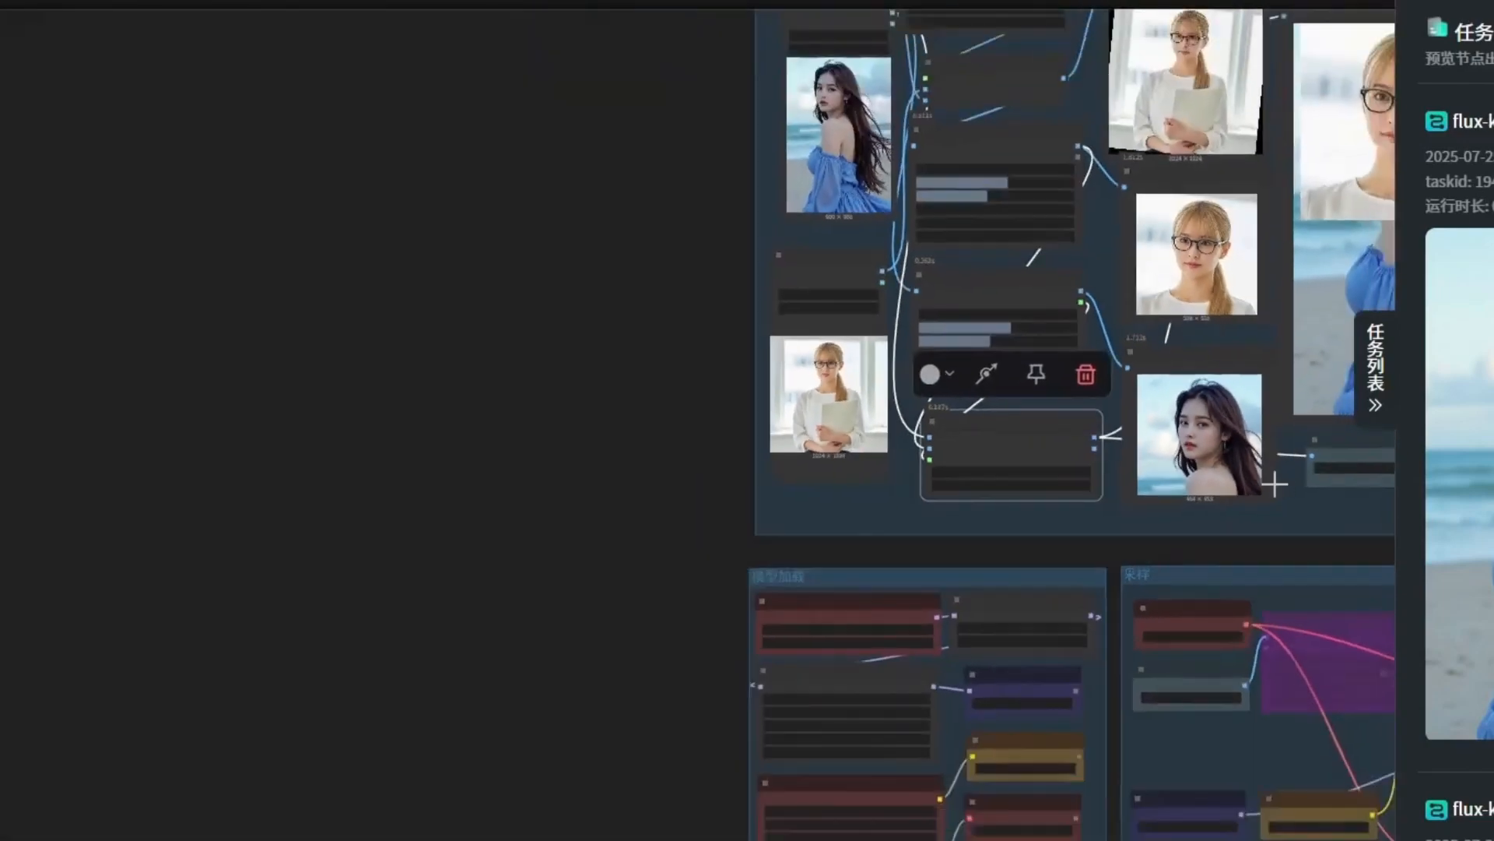
left_click_drag(1275, 485, 809, 560)
scroll(809, 560, "down", 1)
scroll(726, 305, "up", 2)
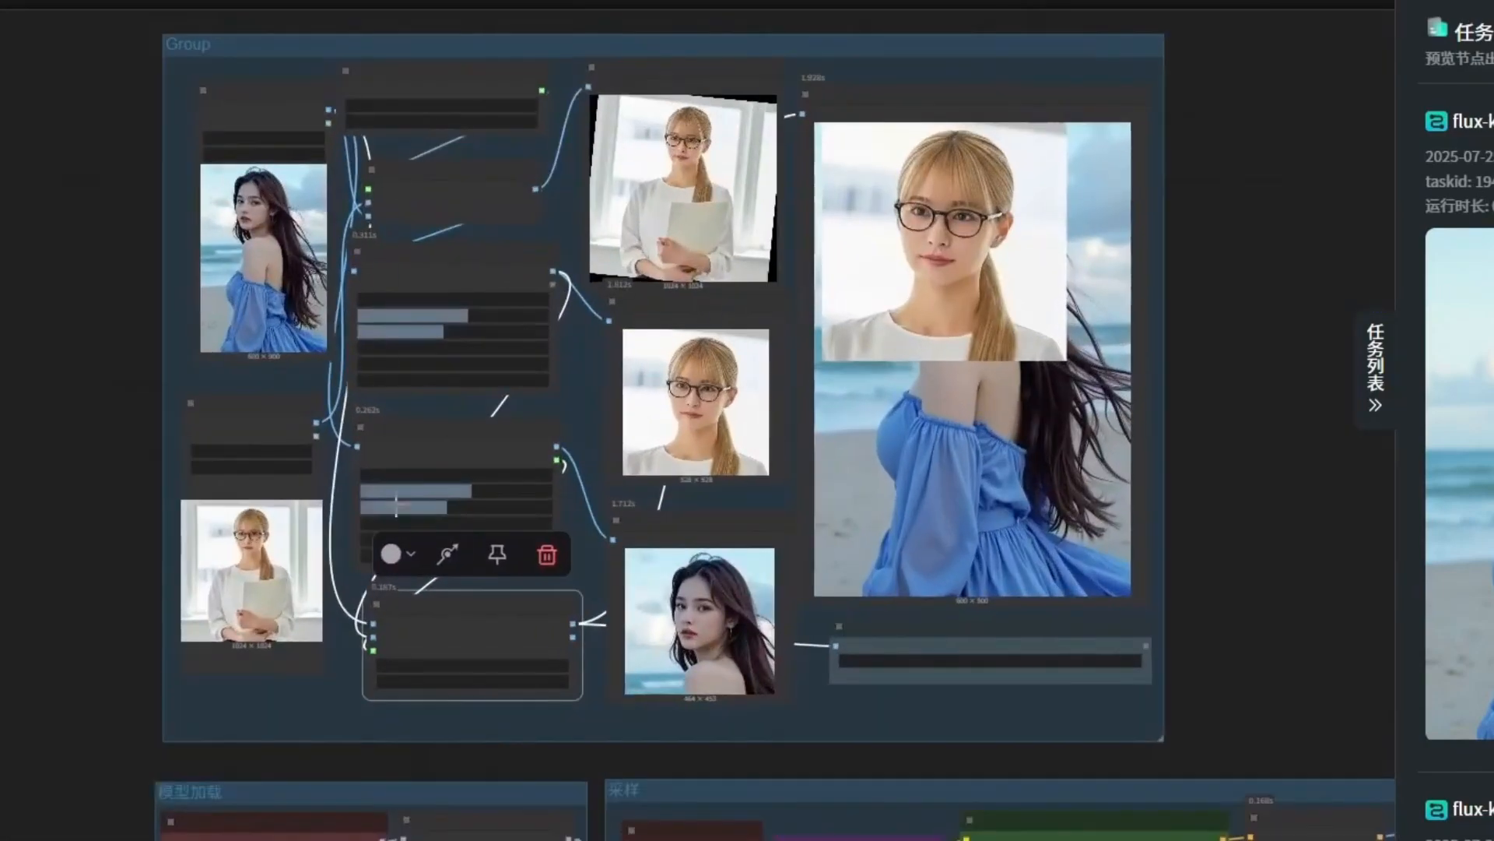
left_click(454, 160)
left_click_drag(464, 287, 467, 275)
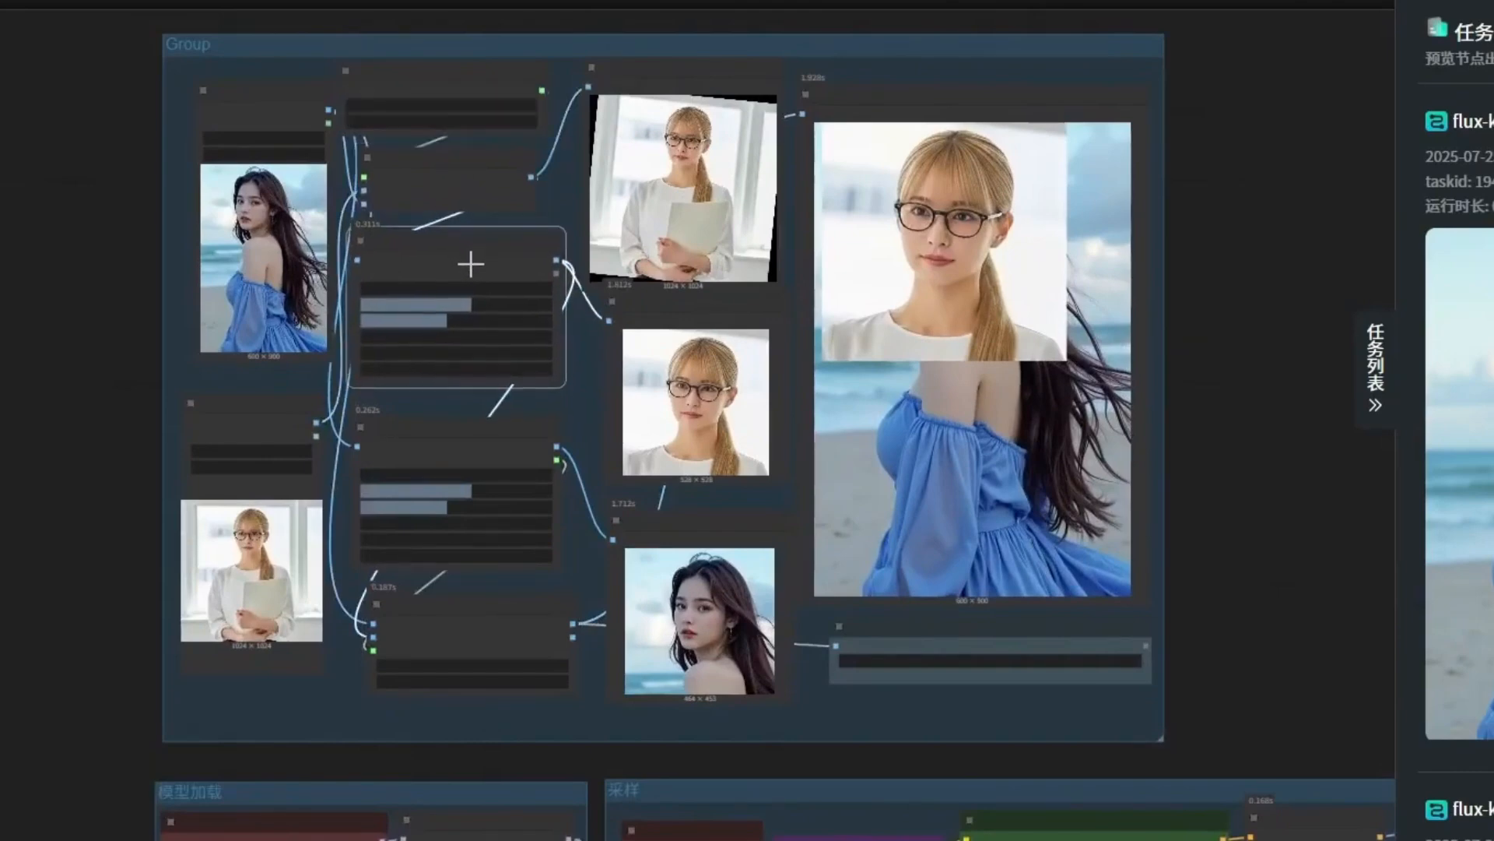
Shift the body photo's Auto Crop Faces node and the Image Paste Crop node slightly up within the group
left_click_drag(470, 434, 475, 415)
left_click_drag(469, 599, 447, 578)
Examine the scale_factor settings of the two Auto Crop Faces nodes alongside their cropped face previews
left_click_drag(1262, 384, 1193, 419)
scroll(501, 500, "down", 1)
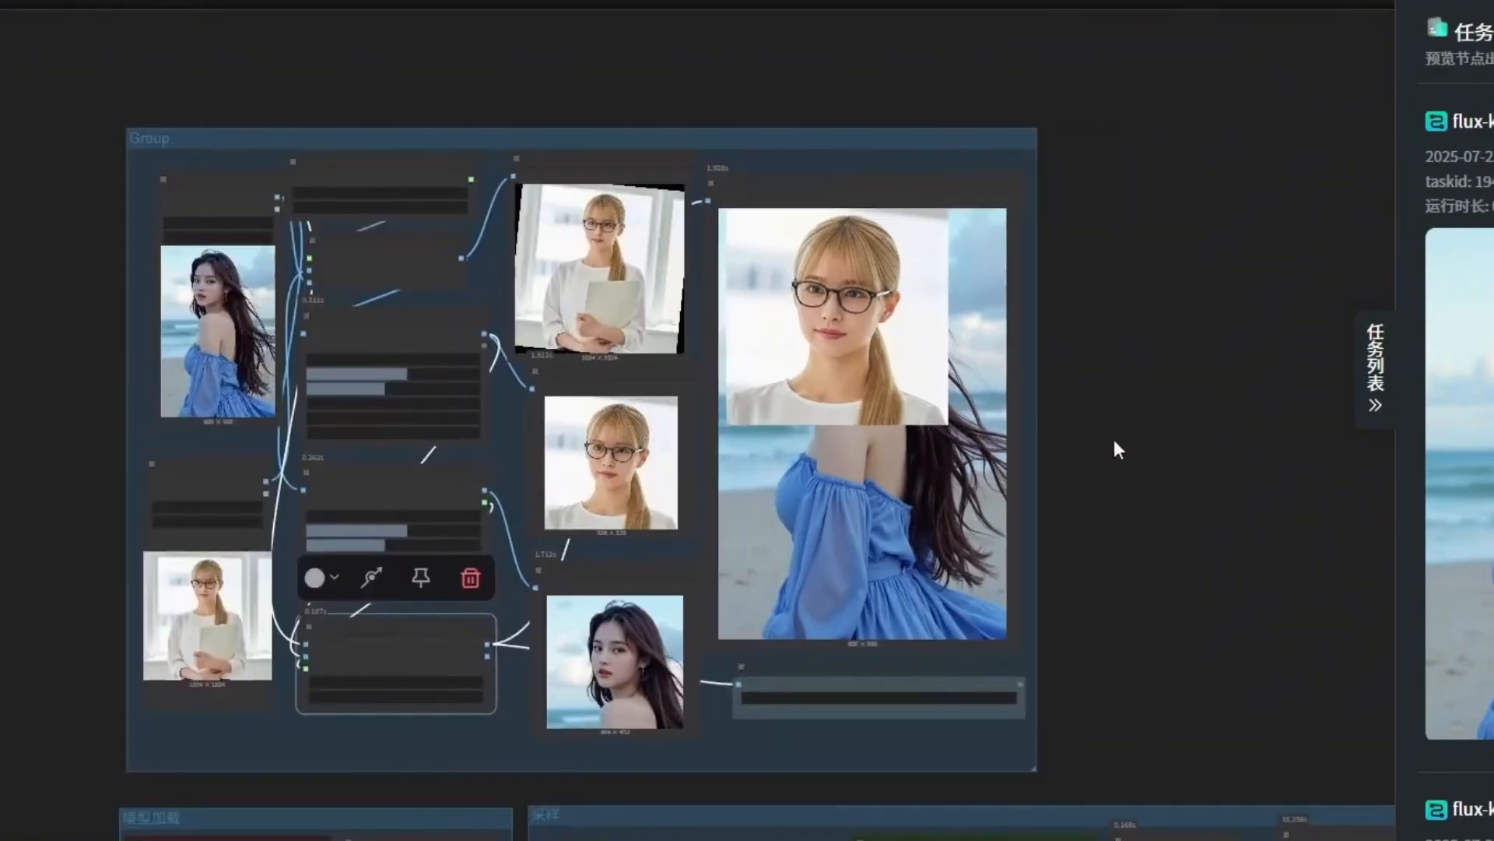
left_click_drag(1174, 479, 1138, 366)
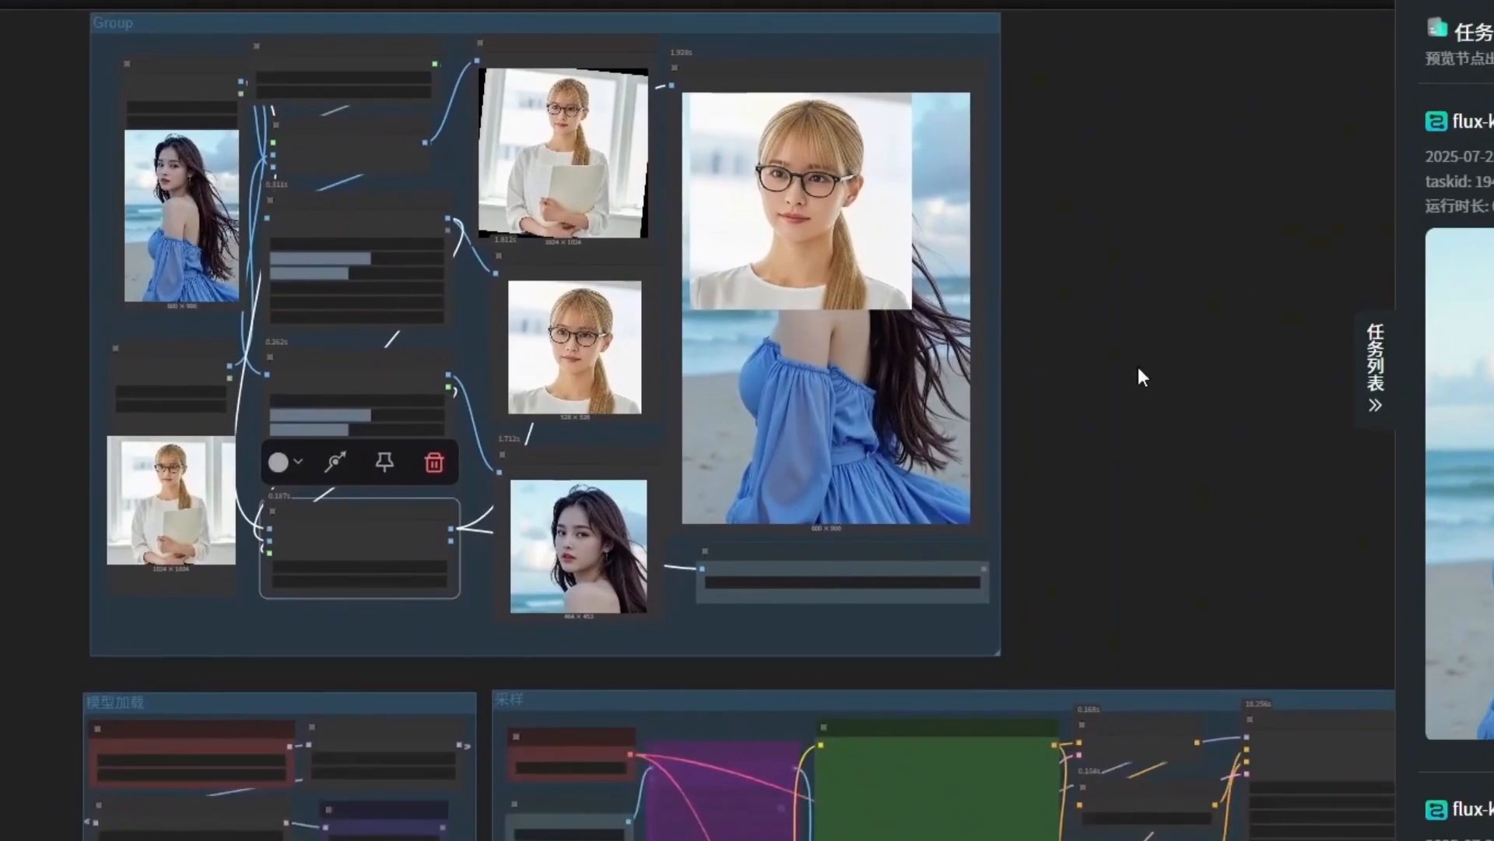
scroll(1138, 367, "down", 1)
scroll(488, 246, "up", 6)
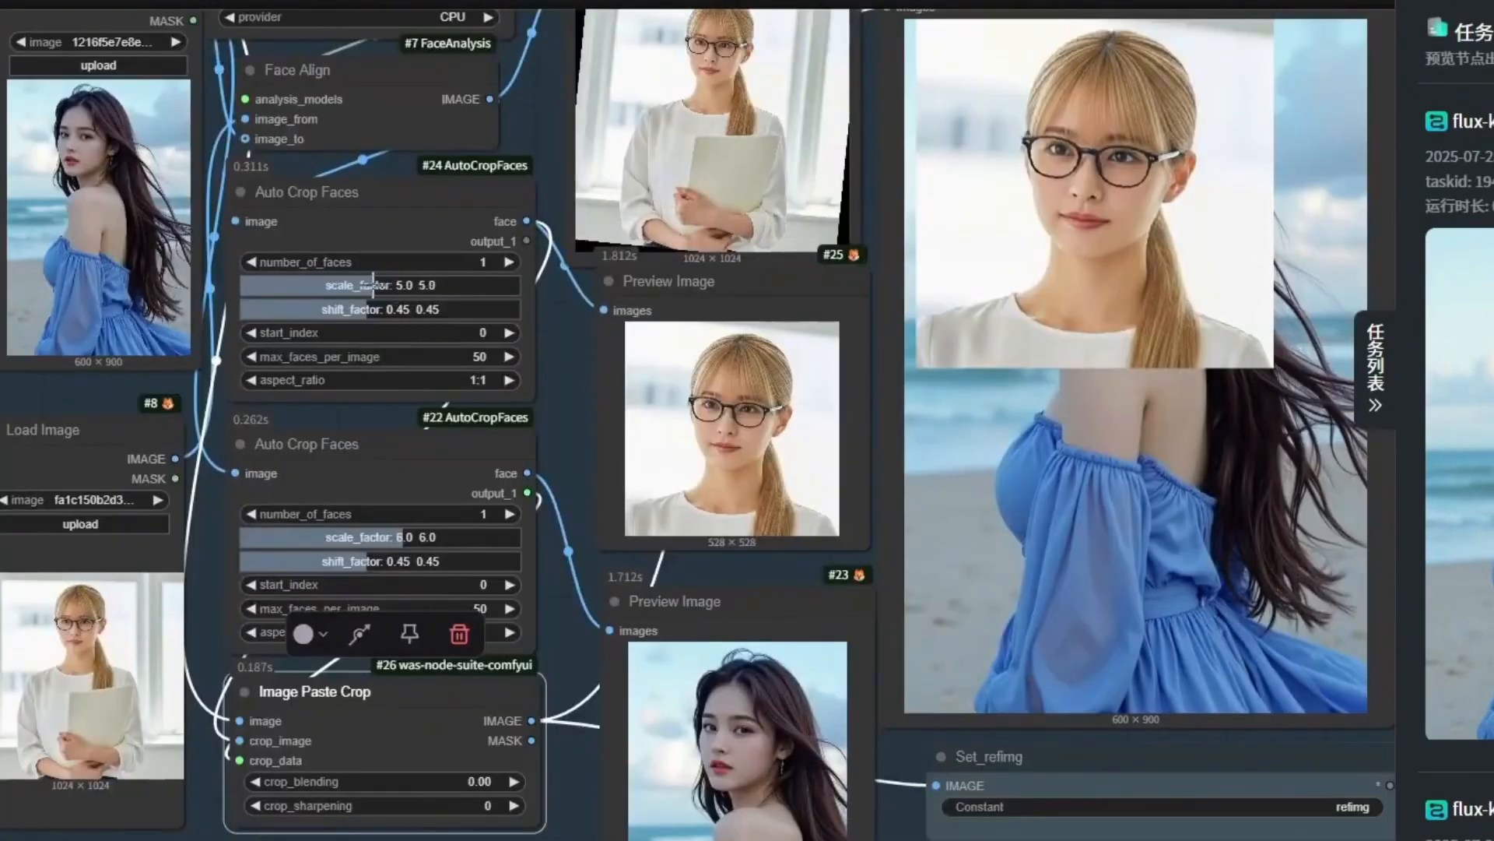
scroll(375, 285, "down", 3)
scroll(414, 302, "up", 4)
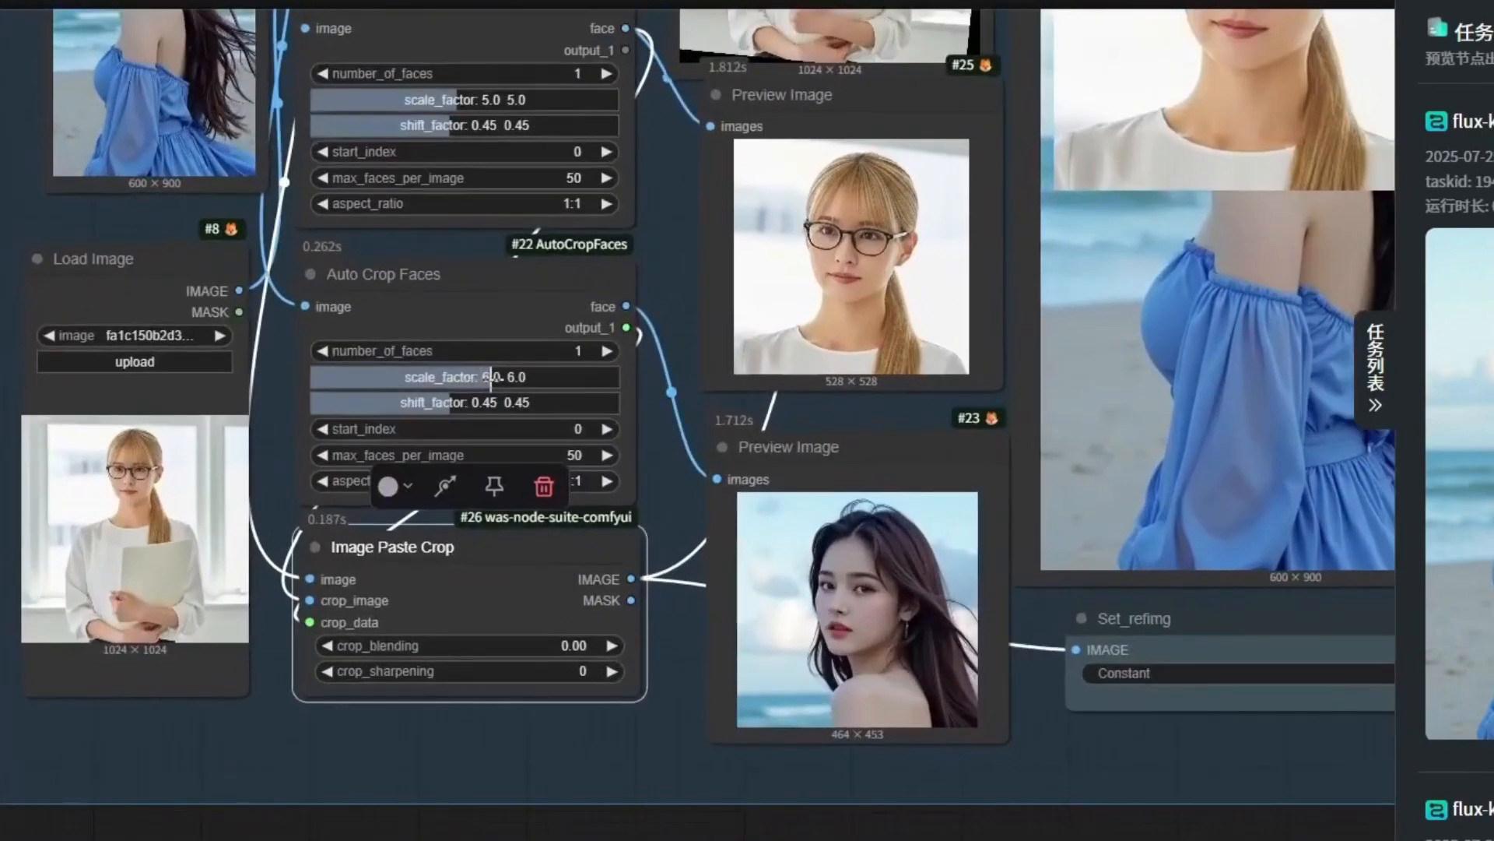
Compare the final generated portrait with the pasted head-and-body reference image to judge the head size and blending
scroll(610, 319, "down", 9)
scroll(1269, 597, "up", 10)
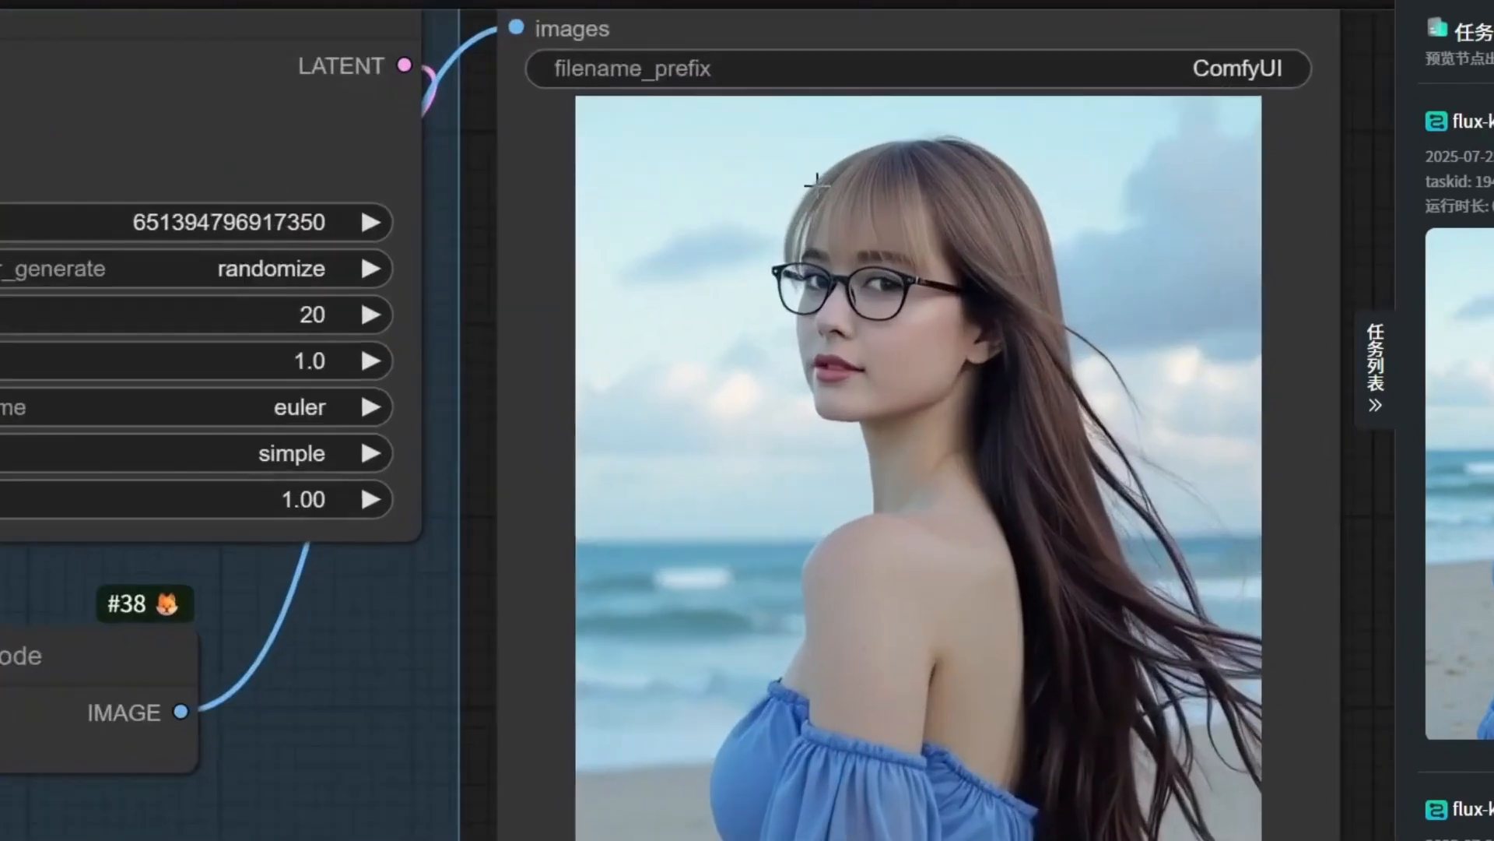
scroll(949, 251, "down", 10)
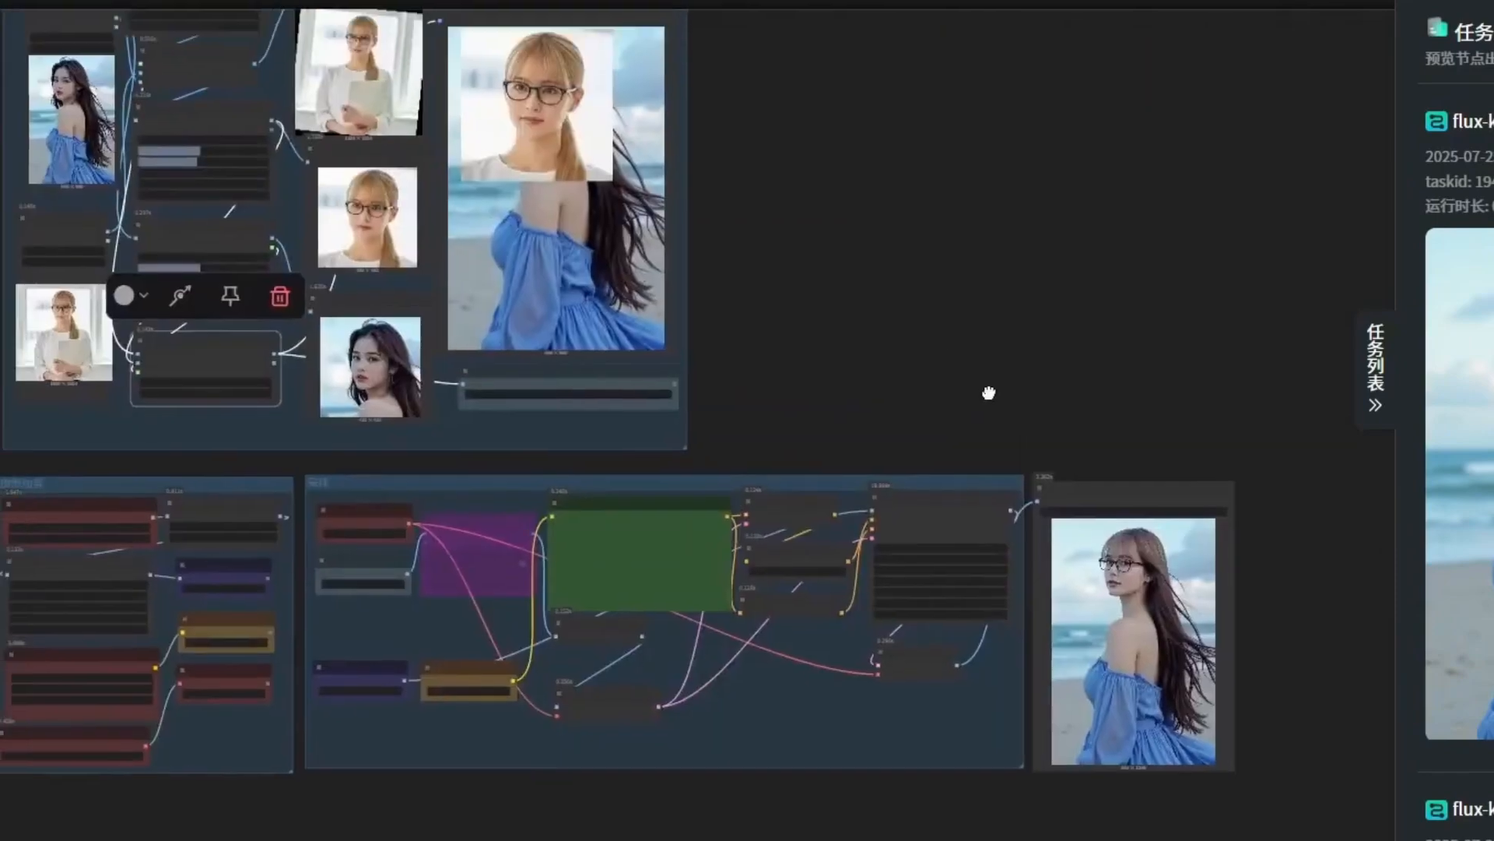
scroll(933, 314, "up", 1)
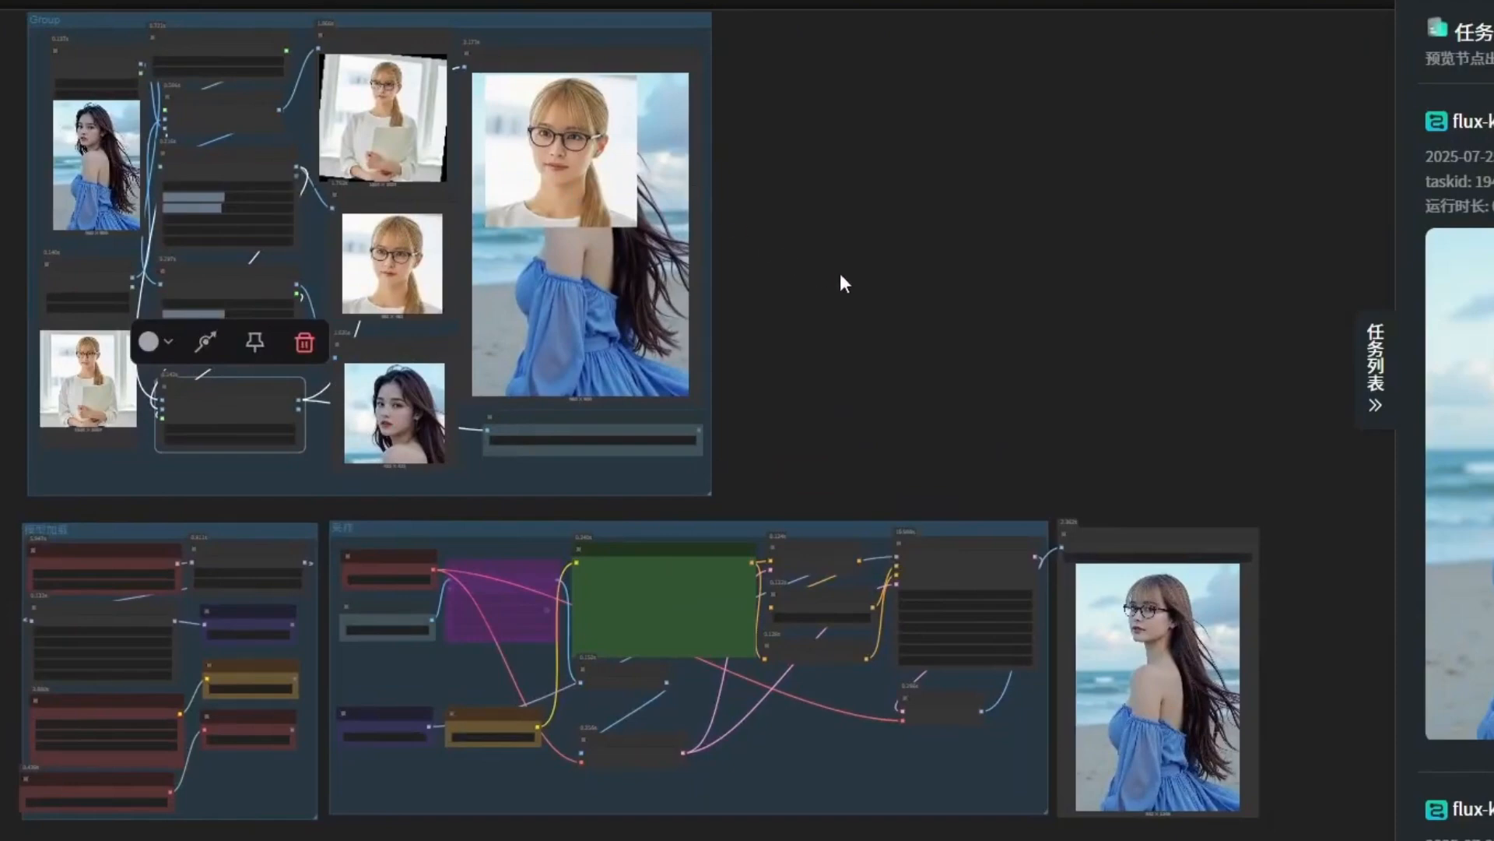
scroll(649, 107, "up", 4)
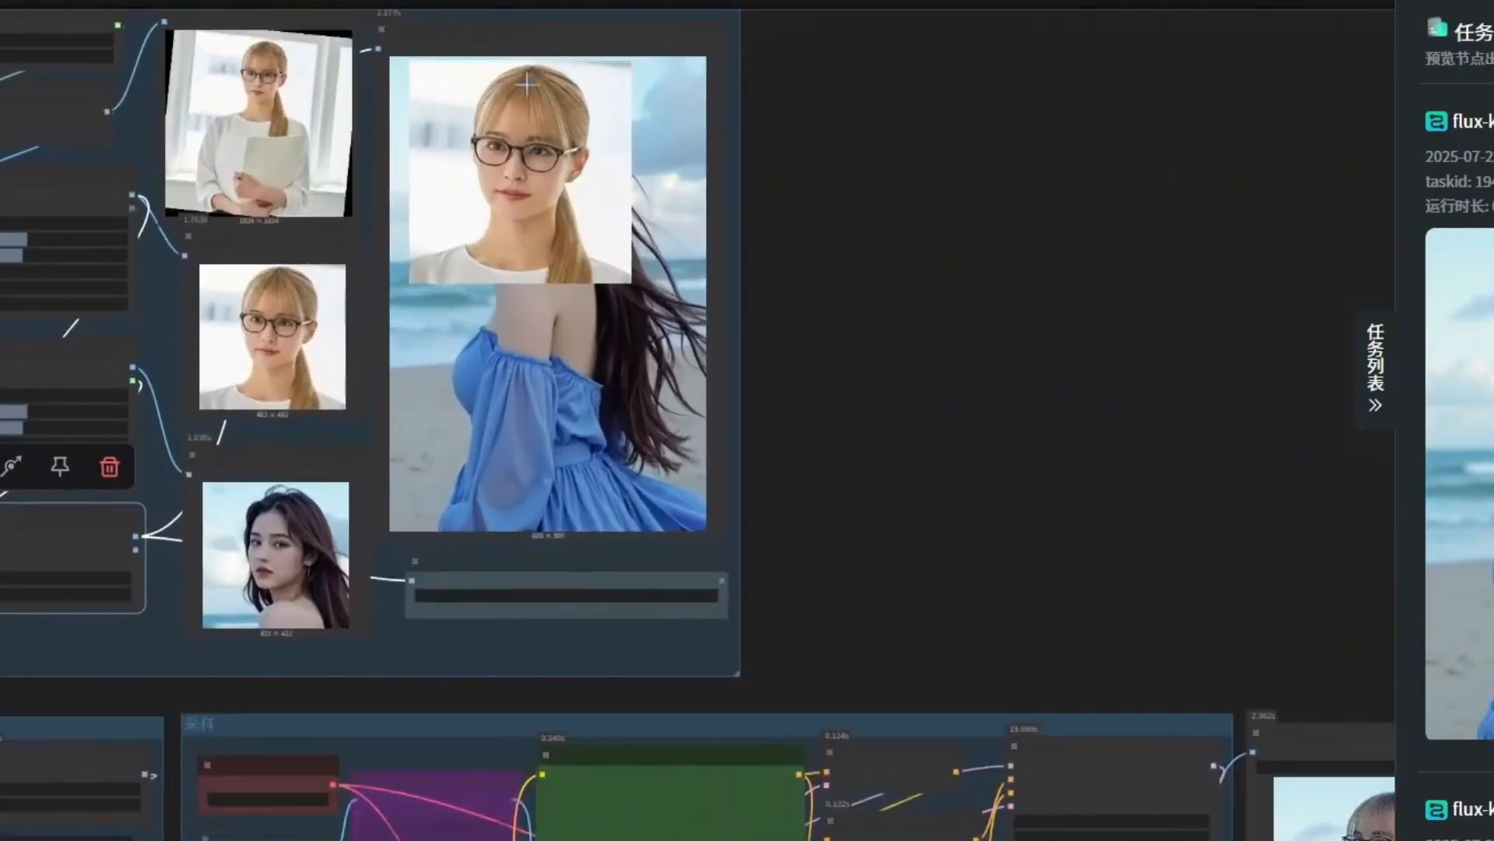
scroll(545, 140, "down", 6)
scroll(1027, 397, "up", 12)
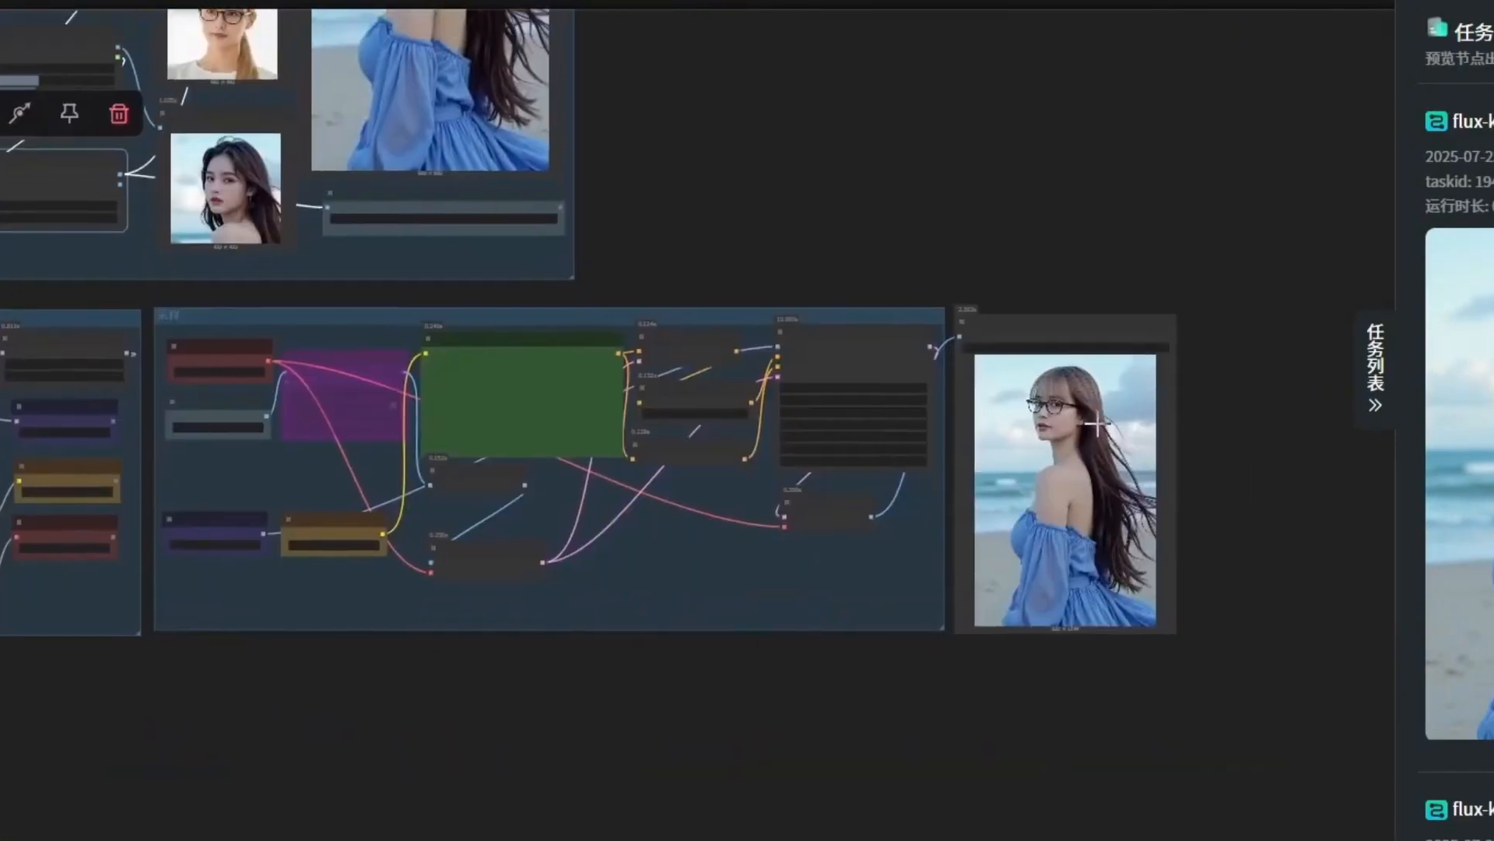
scroll(1016, 386, "down", 10)
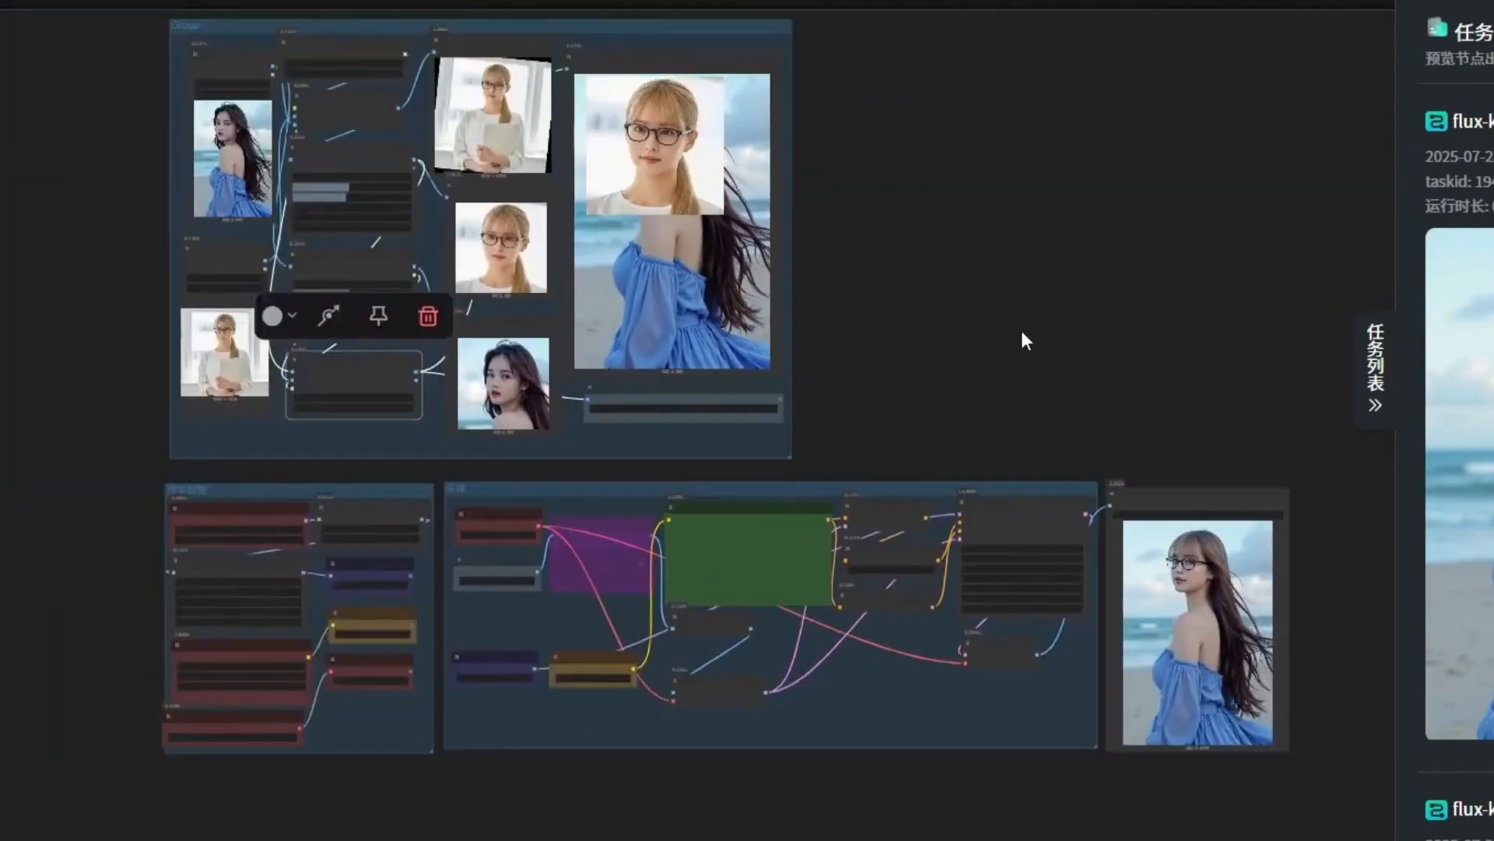
Nudge the Image Paste Crop node slightly down and to the left, below the body photo's Auto Crop Faces node
left_click_drag(1022, 333, 1027, 354)
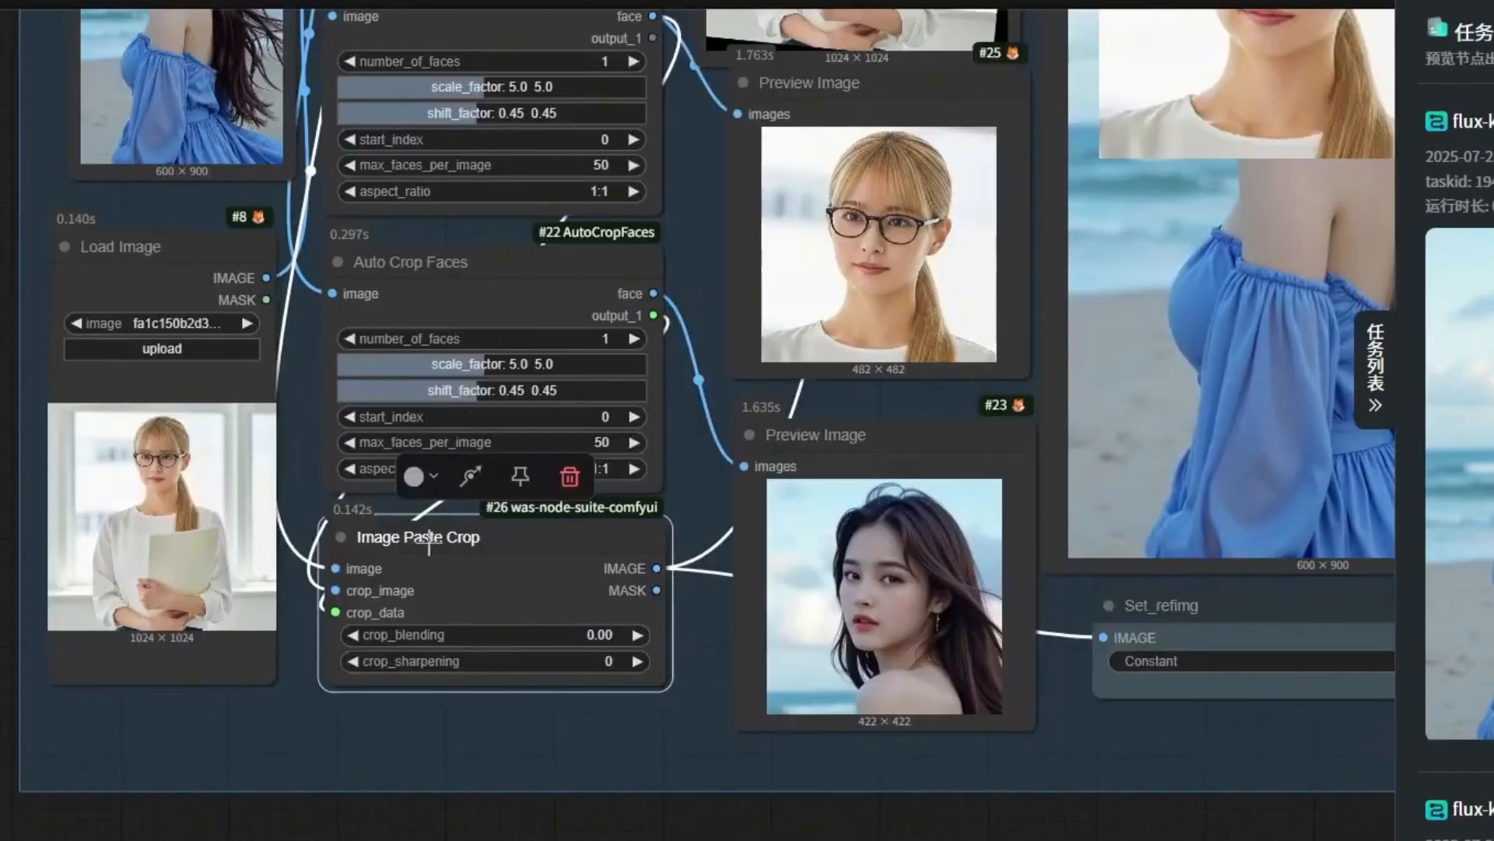
left_click_drag(421, 539, 405, 555)
scroll(1242, 525, "down", 6)
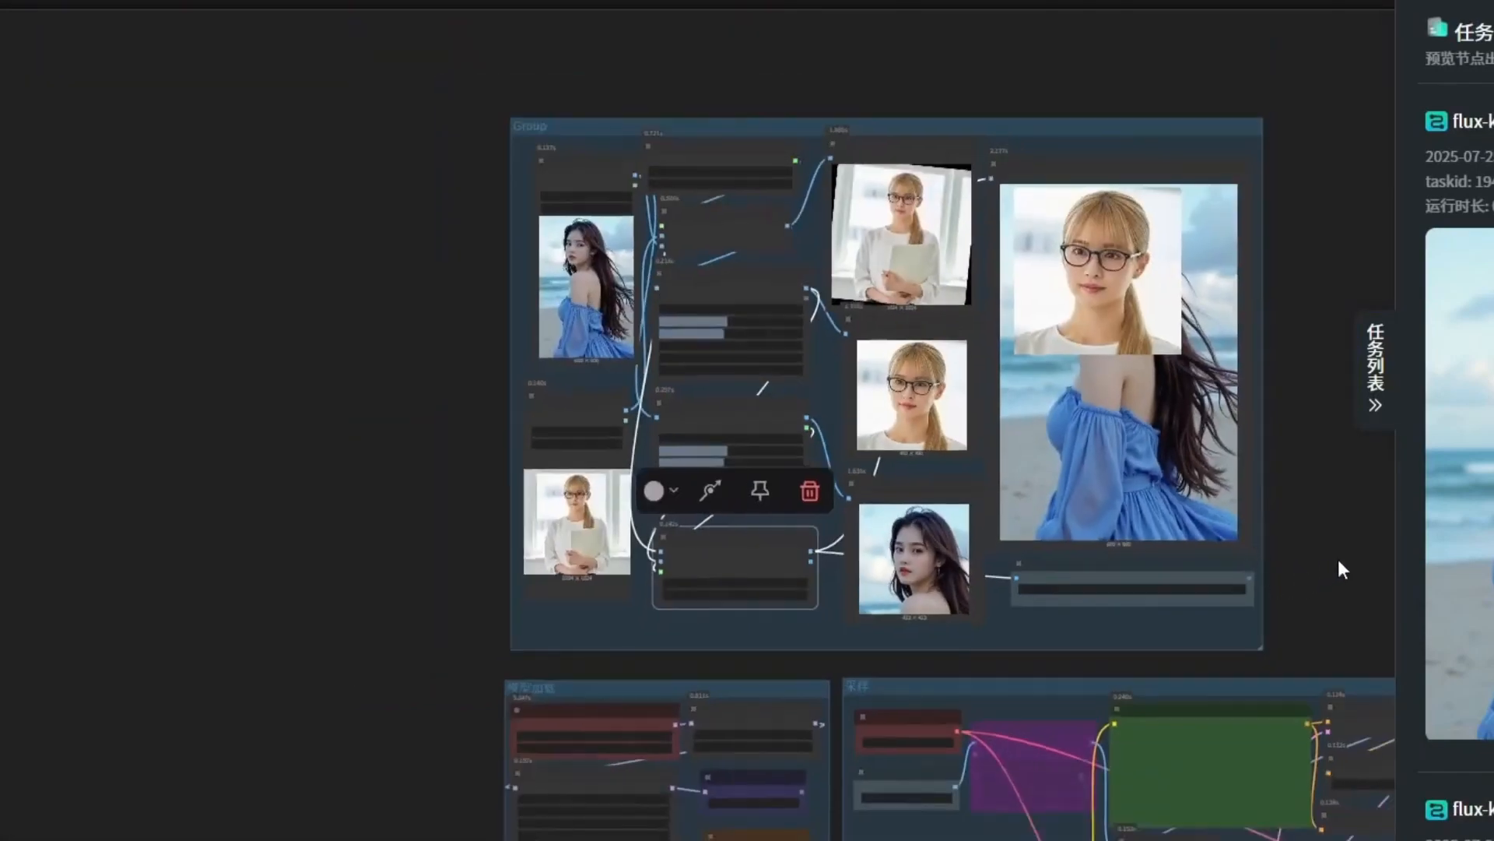